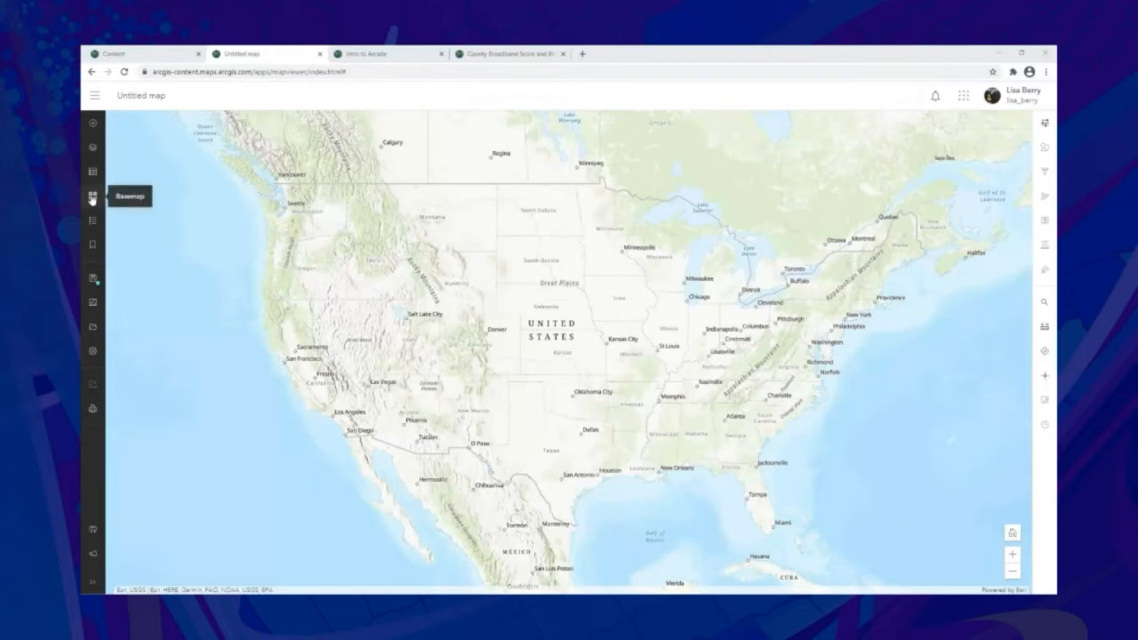
- Change the map's basemap to Human Geography Map
{"action": "left_click", "coordinate": [92, 197]}
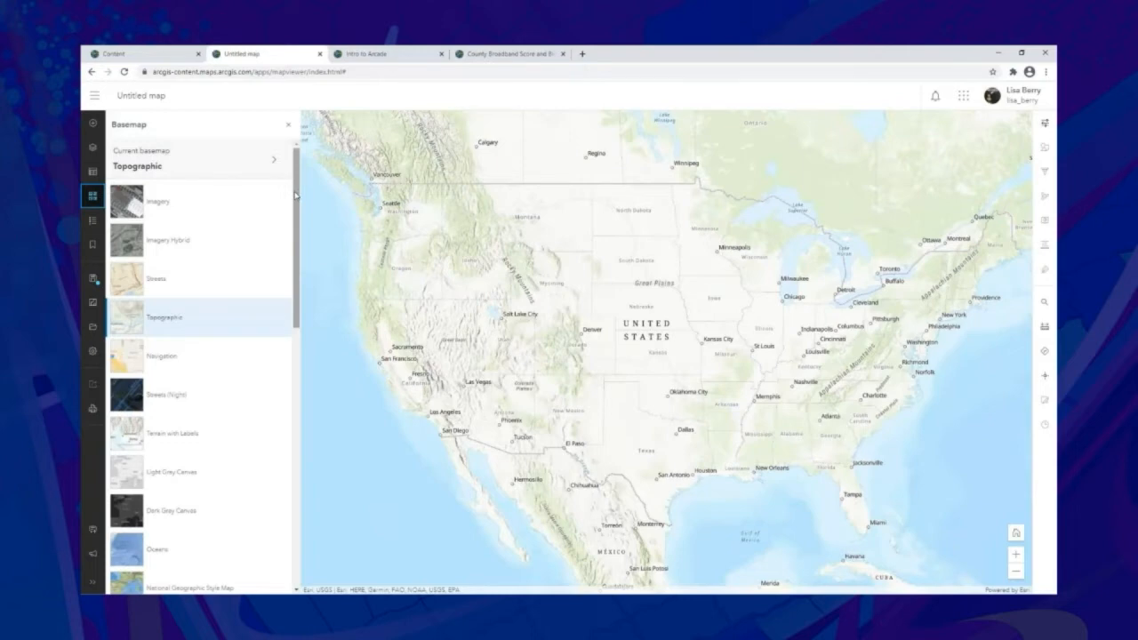
{"action": "left_click_drag", "start_coordinate": [295, 195], "coordinate": [301, 480]}
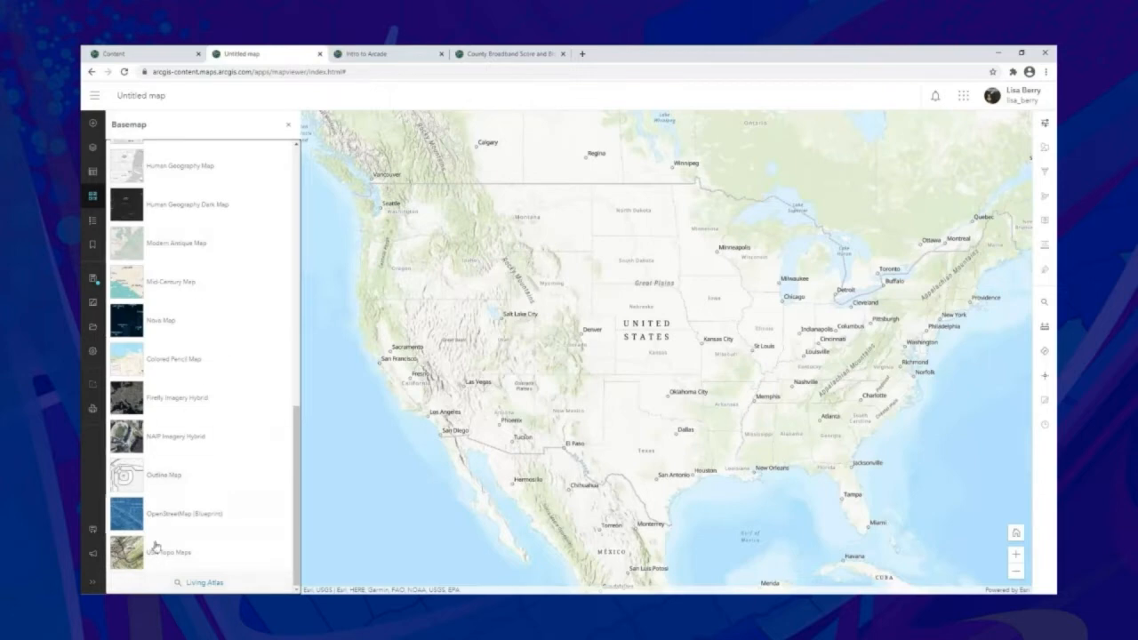
{"action": "scroll", "coordinate": [176, 490], "scroll_direction": "up", "scroll_amount": 3}
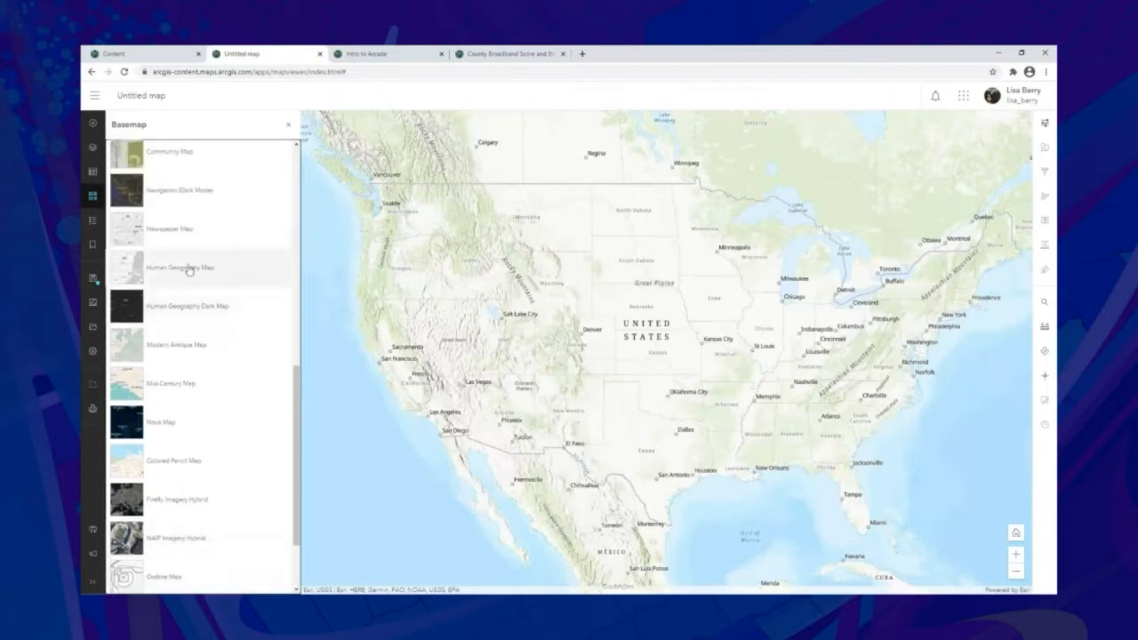
{"action": "left_click", "coordinate": [237, 270]}
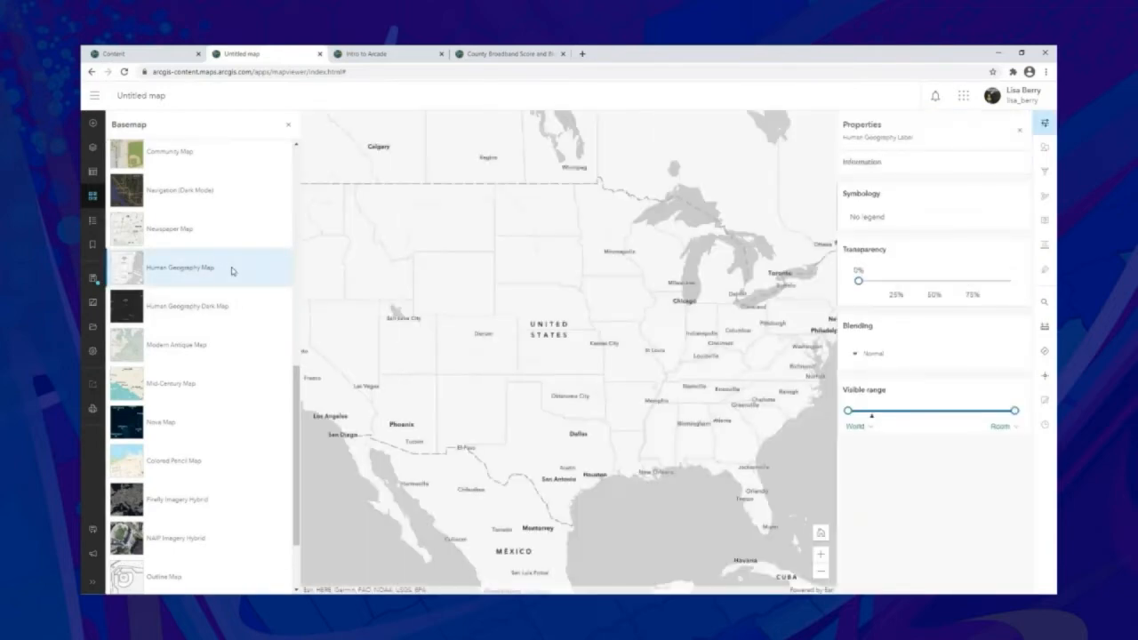
{"action": "left_click", "coordinate": [287, 126]}
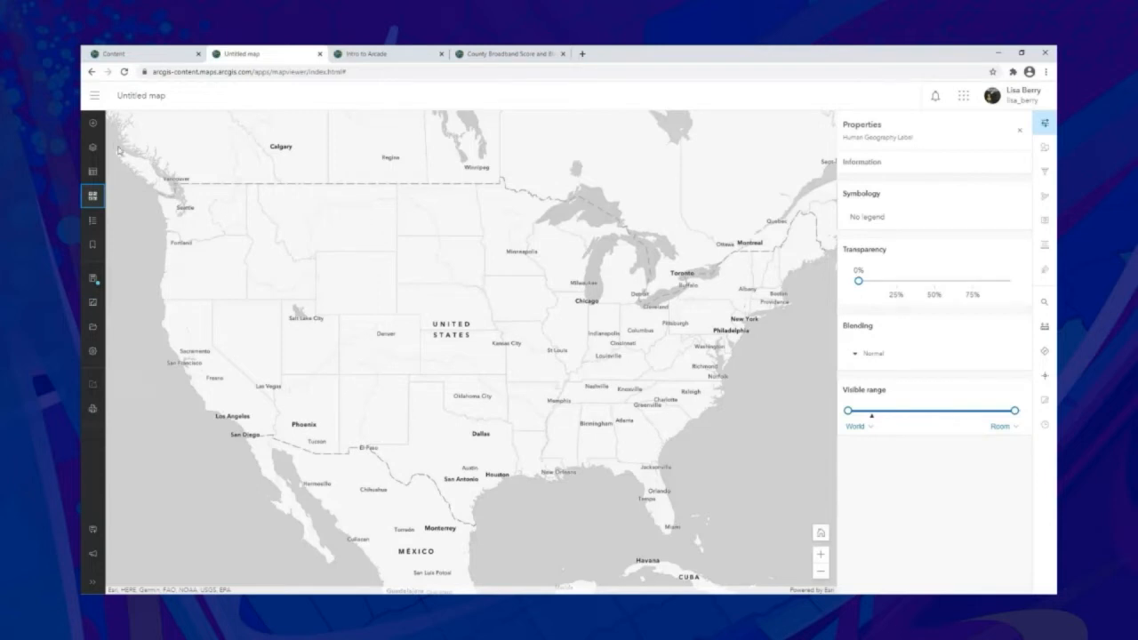
- Search the Living Atlas for "current year acs" and add the ACS Race and Hispanic Origin Variables - Boundaries layer to the map
{"action": "left_click", "coordinate": [94, 125]}
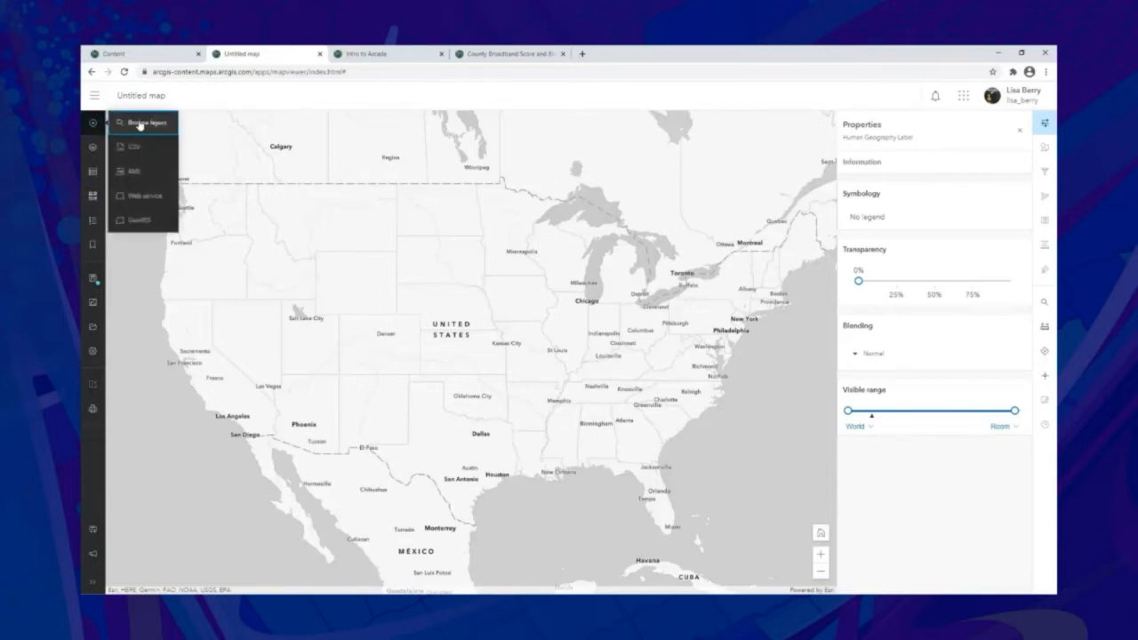
{"action": "left_click", "coordinate": [140, 124]}
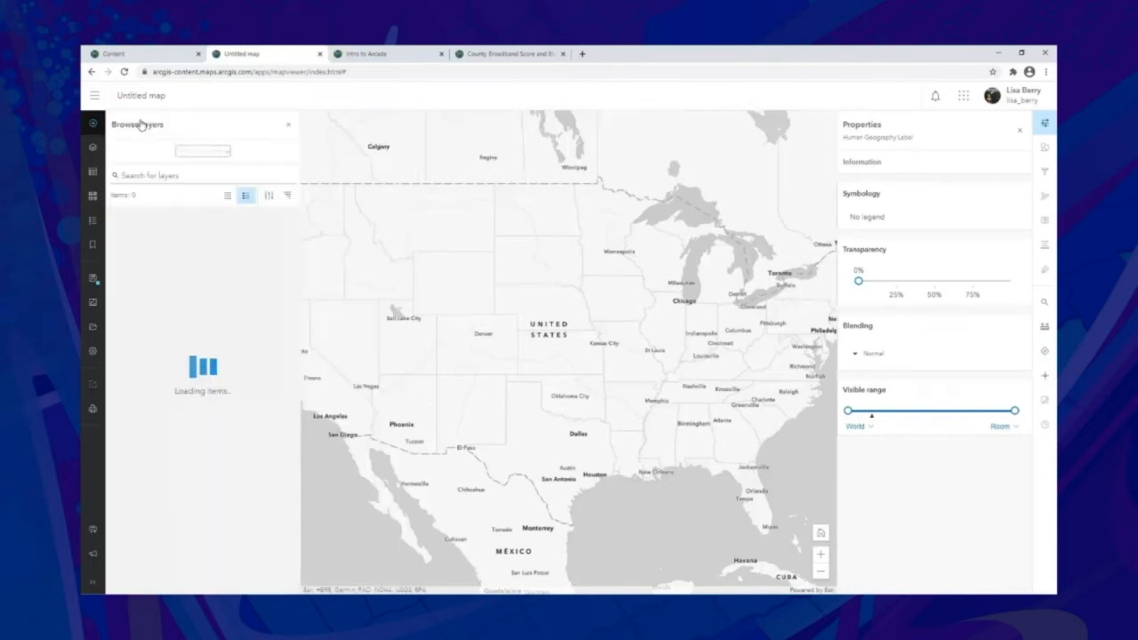
{"action": "left_click", "coordinate": [204, 151]}
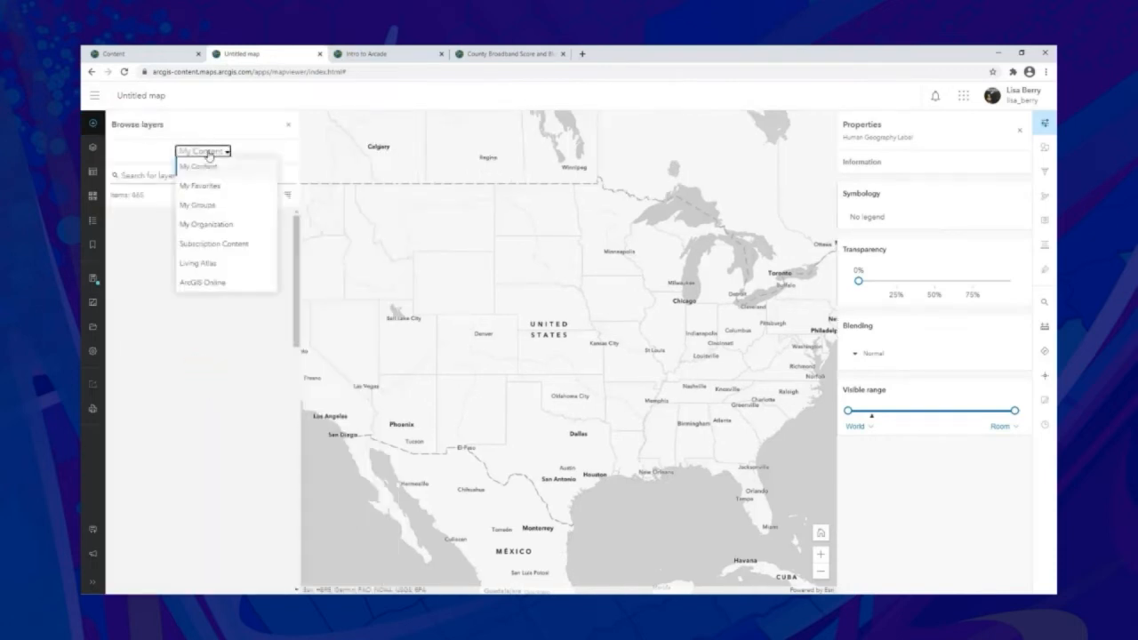
{"action": "left_click", "coordinate": [204, 265]}
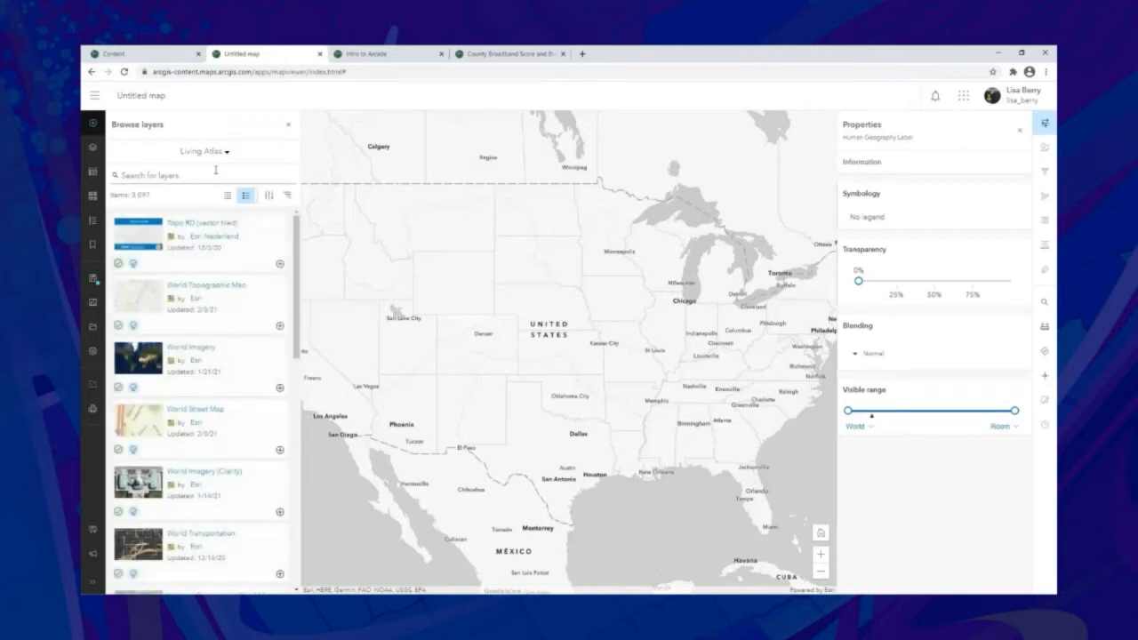
{"action": "left_click", "coordinate": [216, 170]}
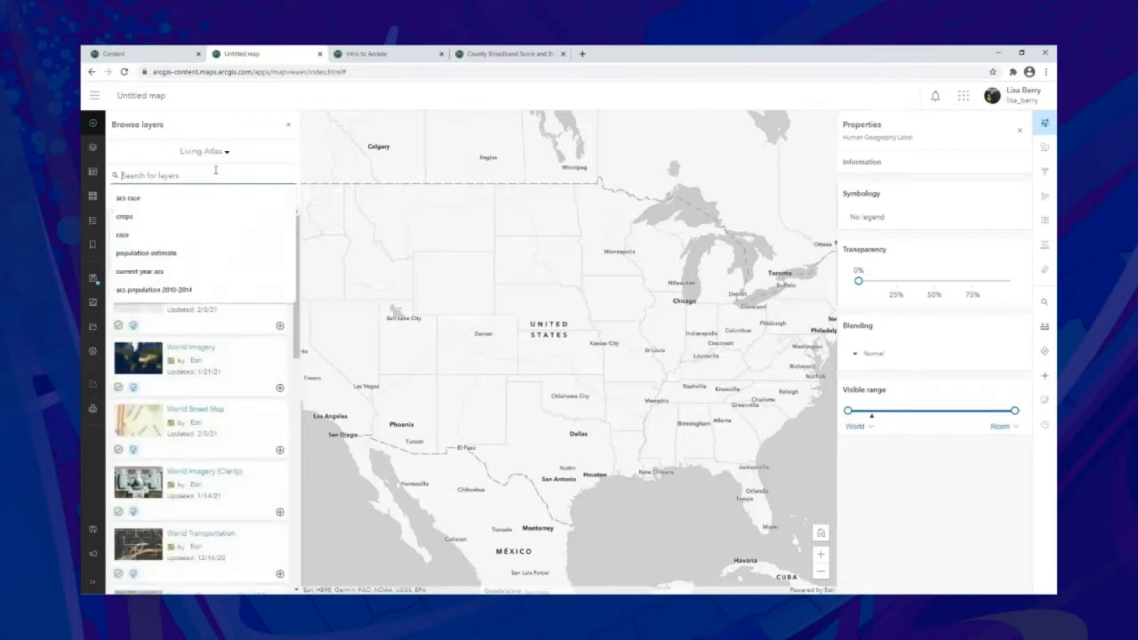
{"action": "left_click", "coordinate": [140, 271]}
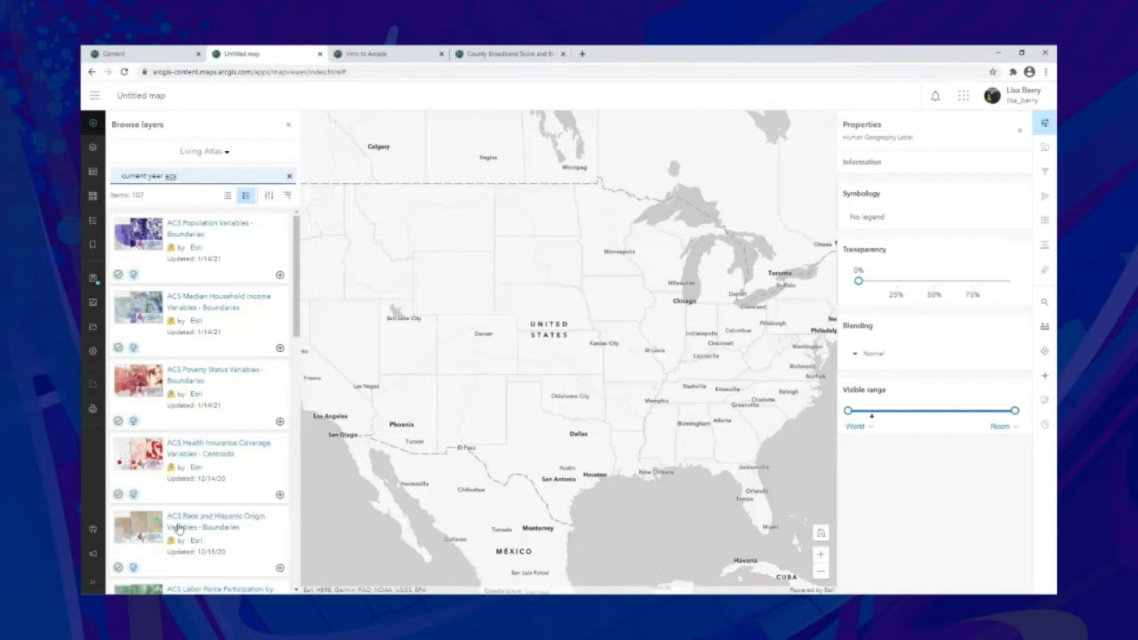
{"action": "left_click", "coordinate": [280, 568]}
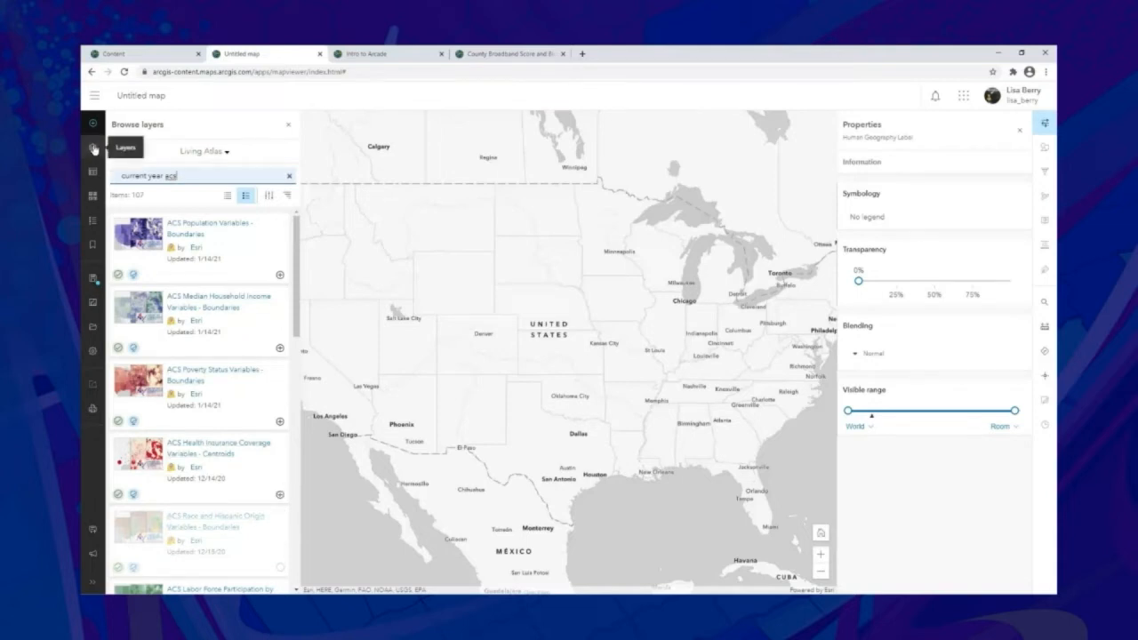
- Make the County layer of ACS Race and Hispanic Origin Variables - Boundaries the active layer
{"action": "left_click", "coordinate": [93, 148]}
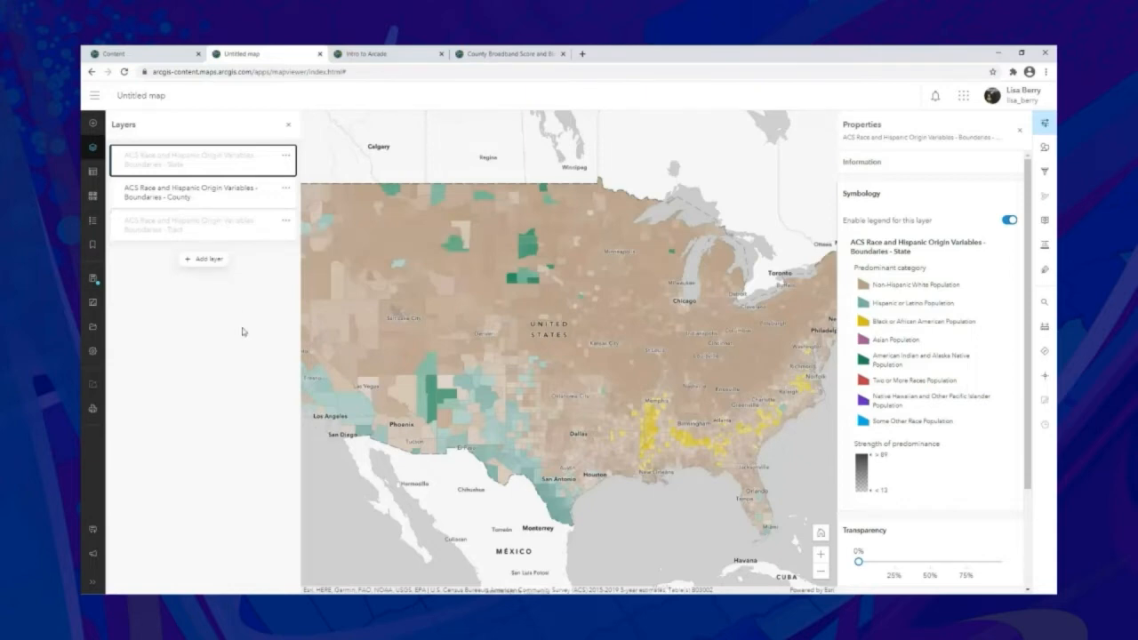
{"action": "left_click", "coordinate": [235, 201]}
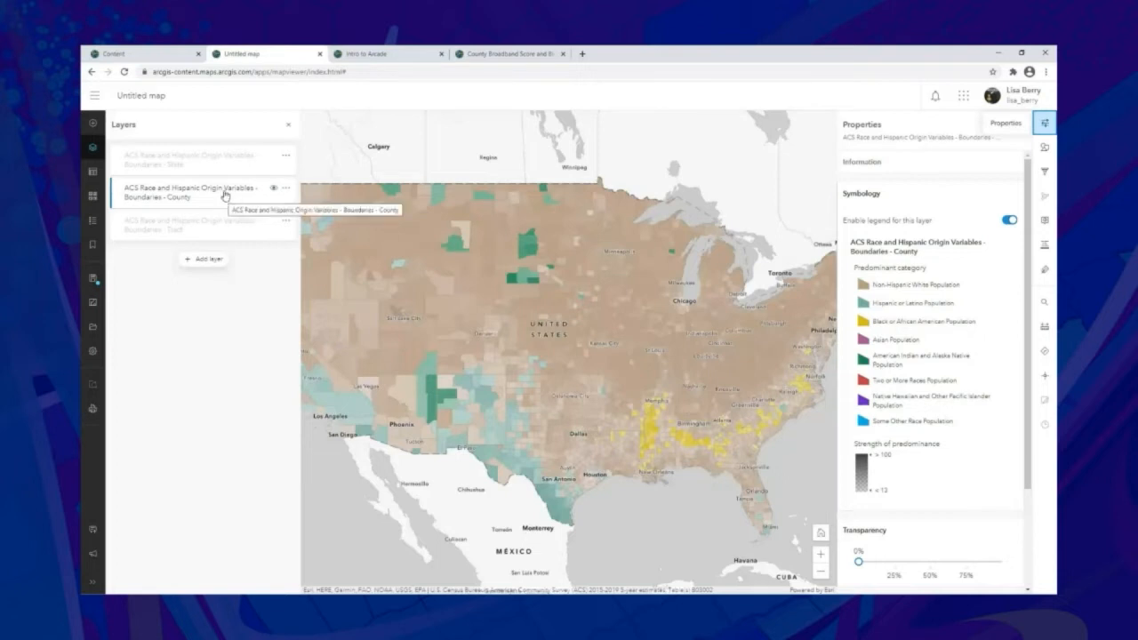
{"action": "left_click", "coordinate": [288, 124]}
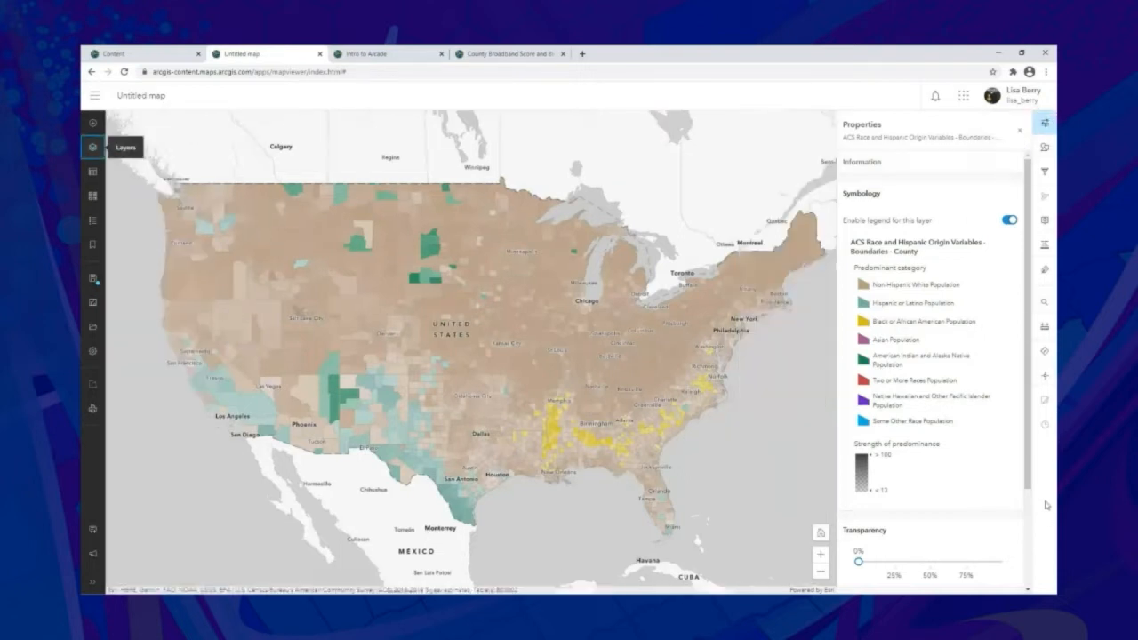
- Remove all the race and Hispanic origin attributes from the county layer's style
{"action": "left_click", "coordinate": [1047, 149]}
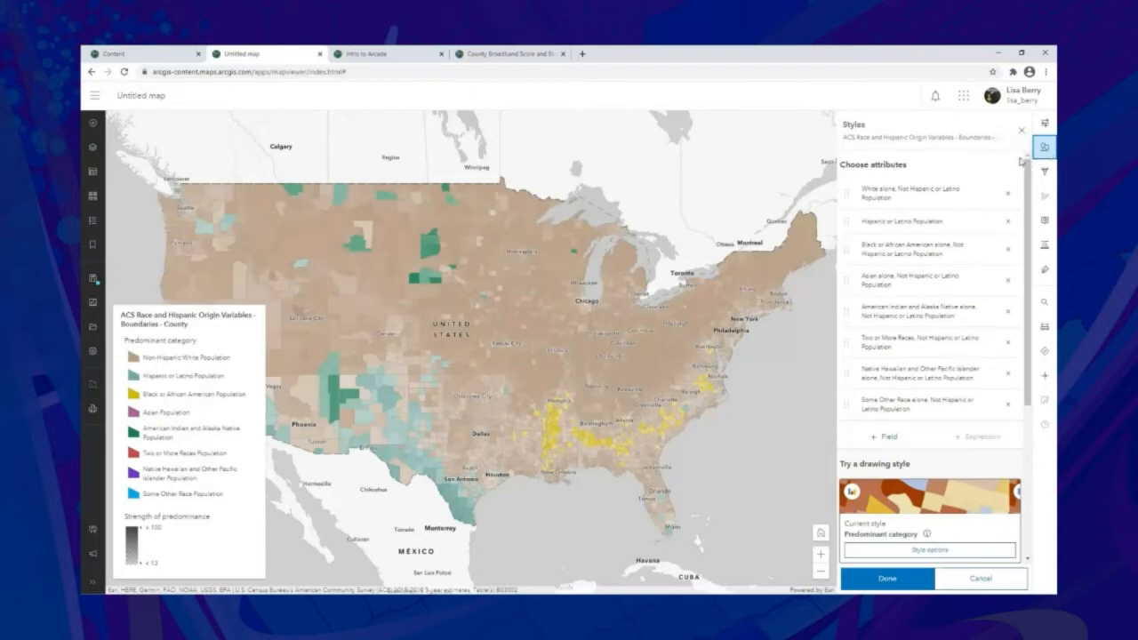
{"action": "left_click_drag", "start_coordinate": [541, 234], "coordinate": [551, 229]}
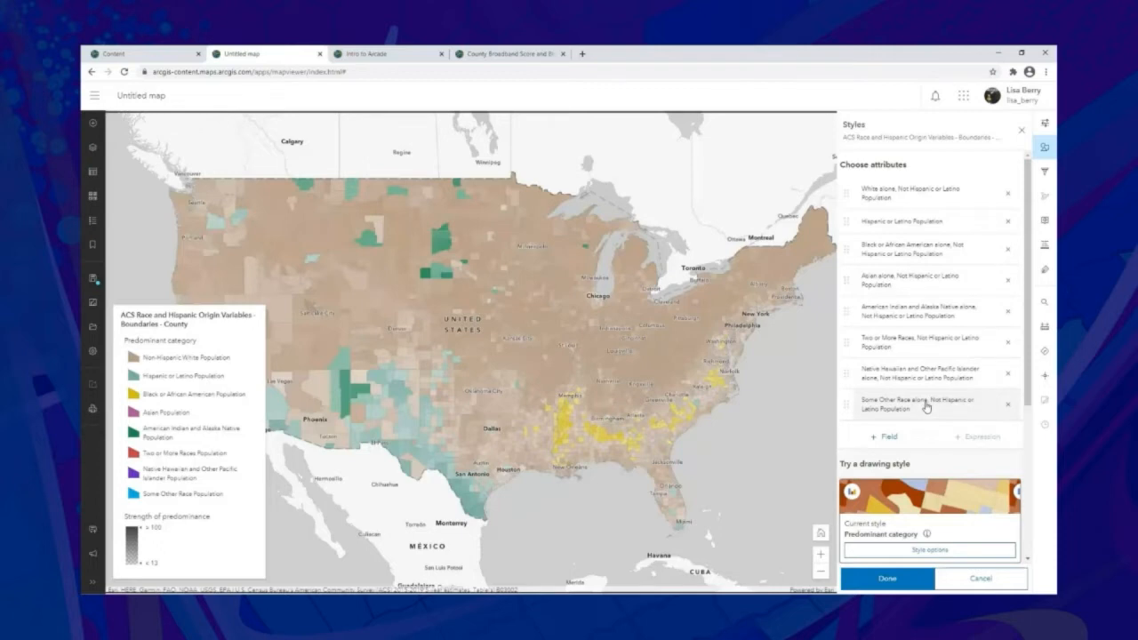
{"action": "scroll", "coordinate": [925, 407], "scroll_direction": "down", "scroll_amount": 3}
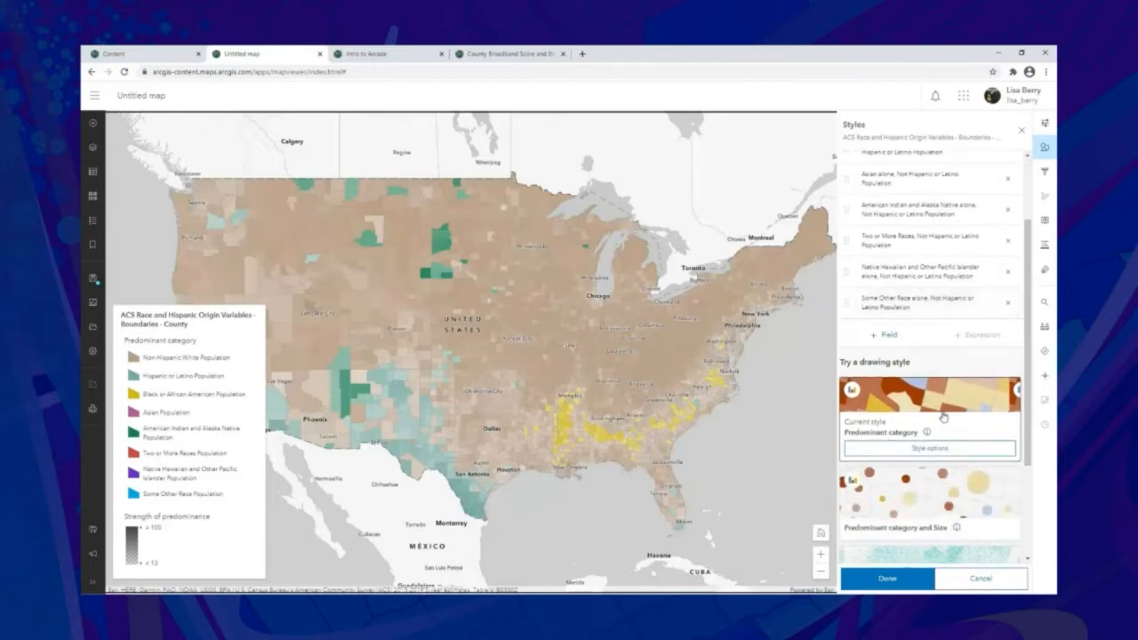
{"action": "scroll", "coordinate": [943, 417], "scroll_direction": "up", "scroll_amount": 3}
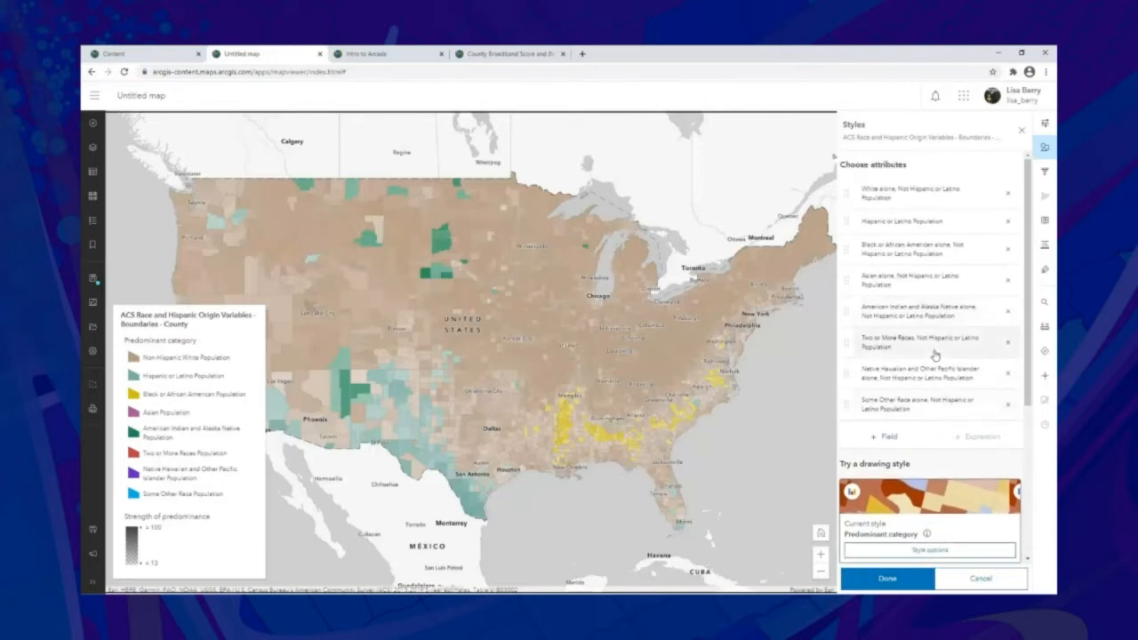
{"action": "left_click", "coordinate": [1007, 403]}
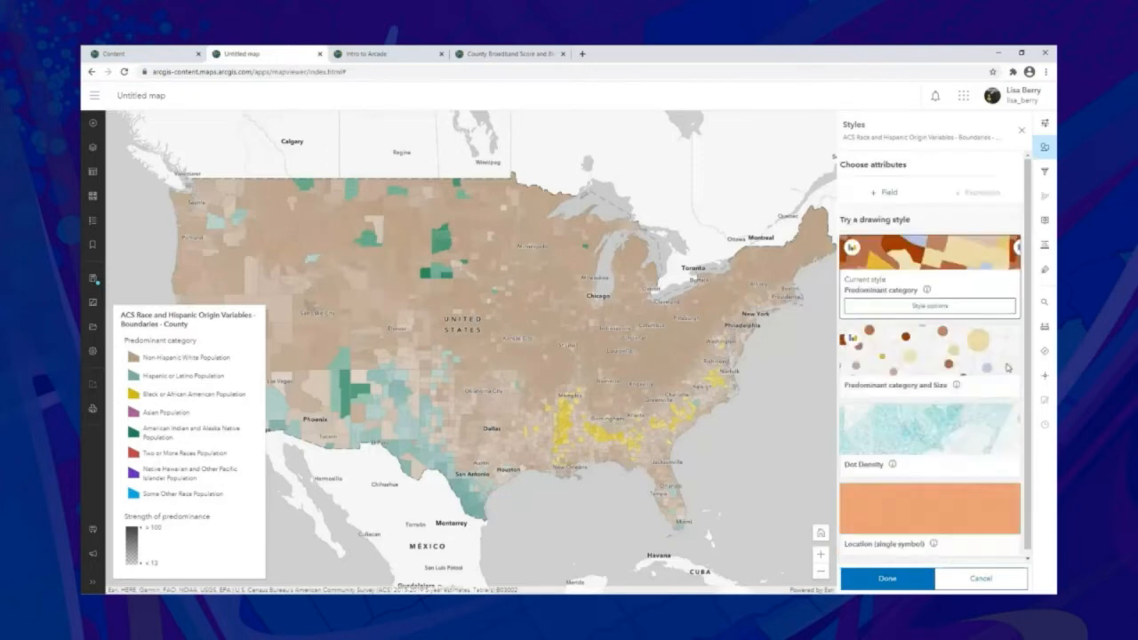
{"action": "left_click", "coordinate": [1008, 315]}
{"action": "left_click", "coordinate": [1007, 252]}
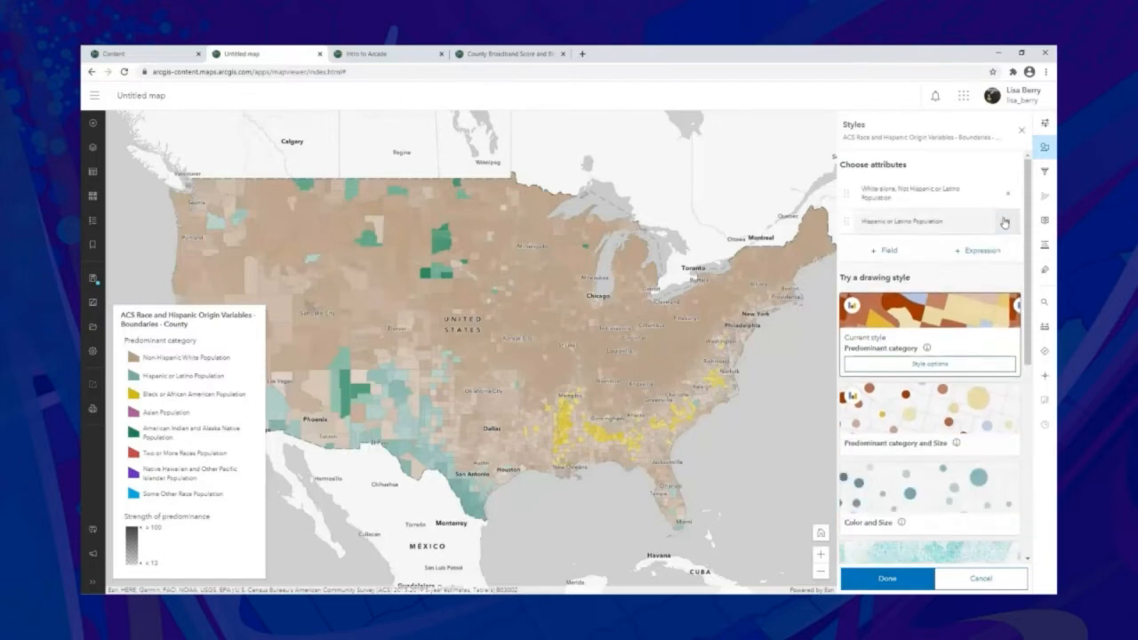
{"action": "left_click", "coordinate": [1007, 220]}
{"action": "left_click", "coordinate": [1007, 192]}
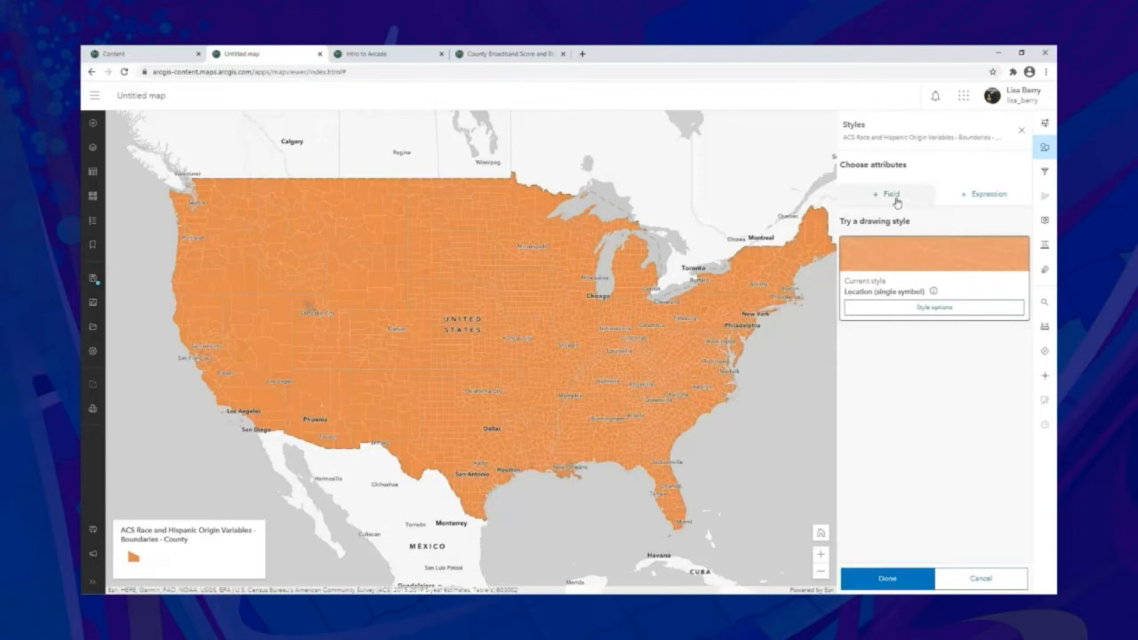
- Review the details of the Black or African American alone, Not Hispanic or Latino Population field and add it as the style attribute
{"action": "left_click", "coordinate": [892, 195]}
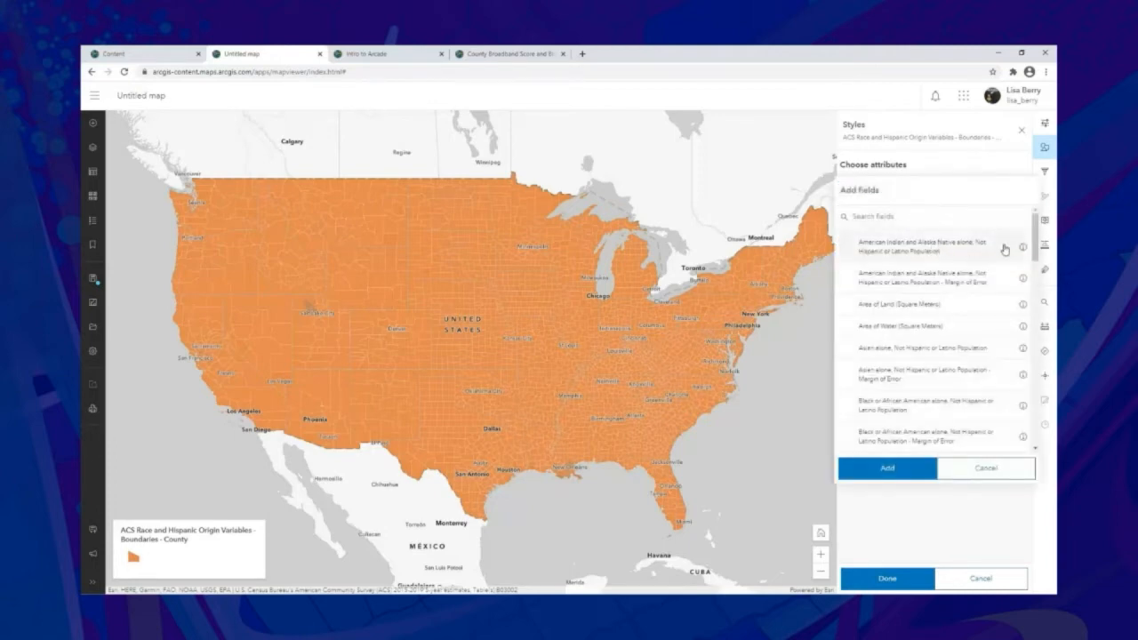
{"action": "left_click_drag", "start_coordinate": [1036, 224], "coordinate": [1036, 225]}
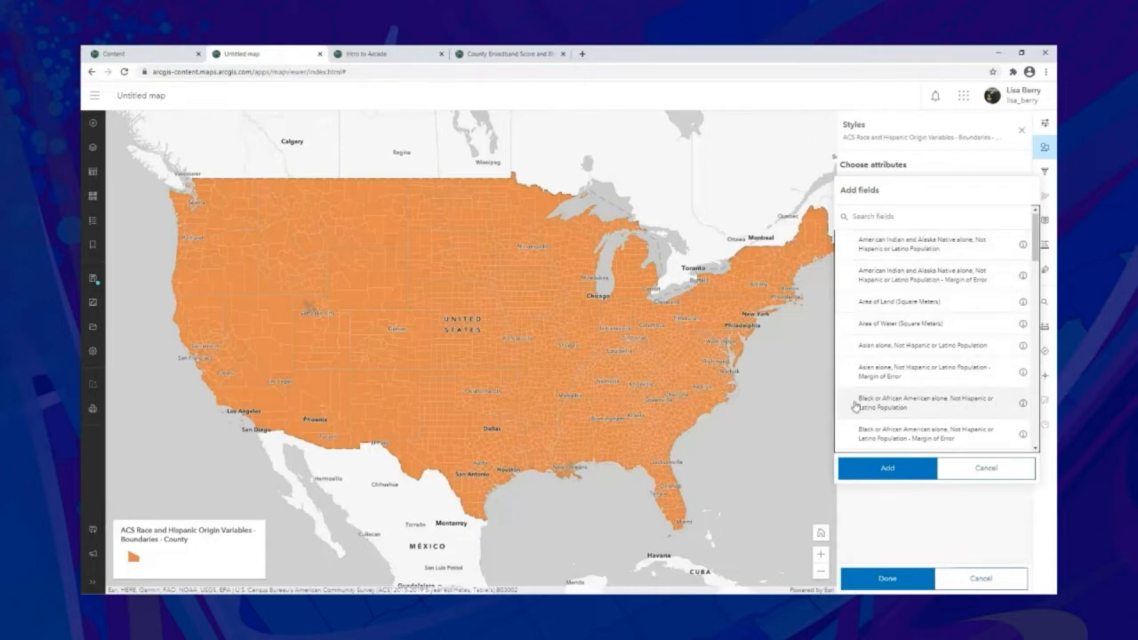
{"action": "left_click", "coordinate": [977, 406]}
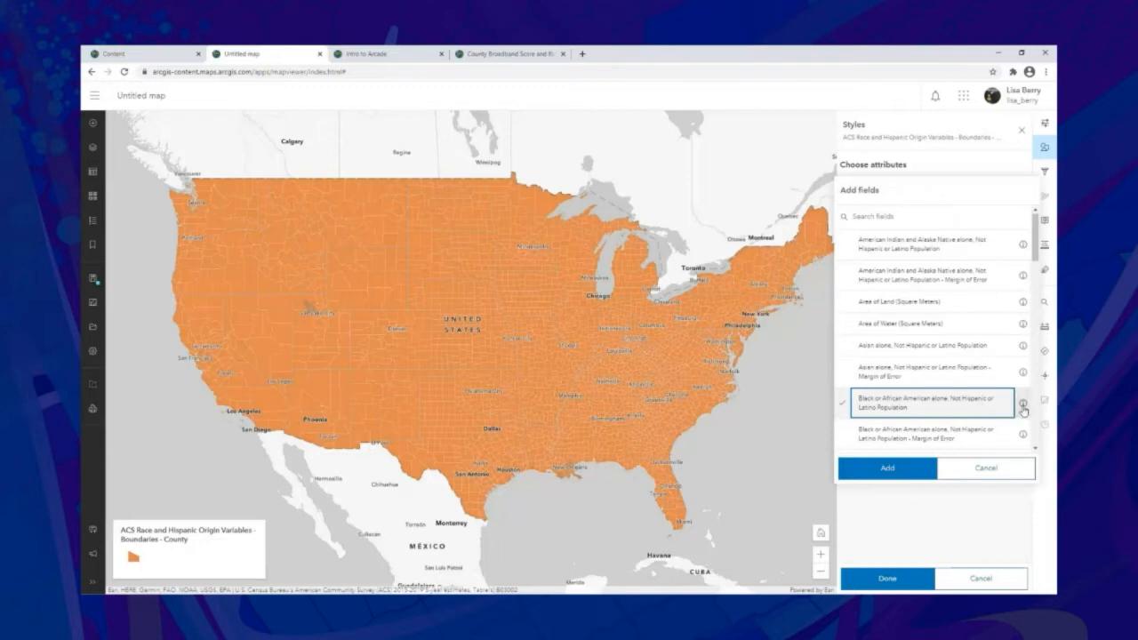
{"action": "left_click", "coordinate": [1022, 403]}
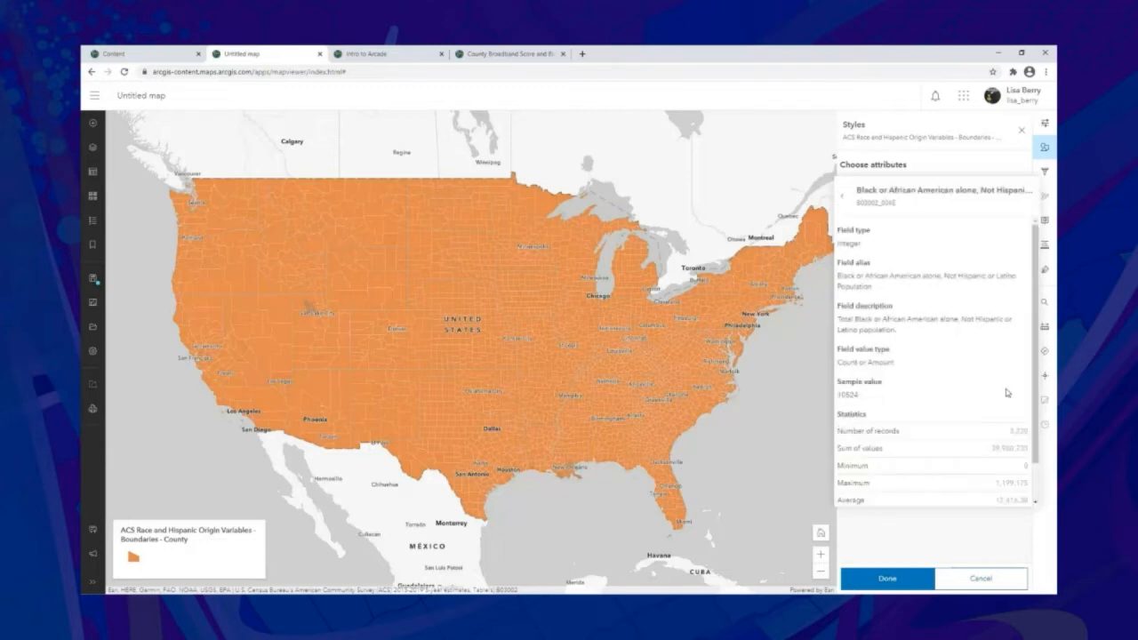
{"action": "left_click_drag", "start_coordinate": [835, 244], "coordinate": [862, 245]}
{"action": "left_click", "coordinate": [880, 256]}
{"action": "scroll", "coordinate": [916, 473], "scroll_direction": "down", "scroll_amount": 1}
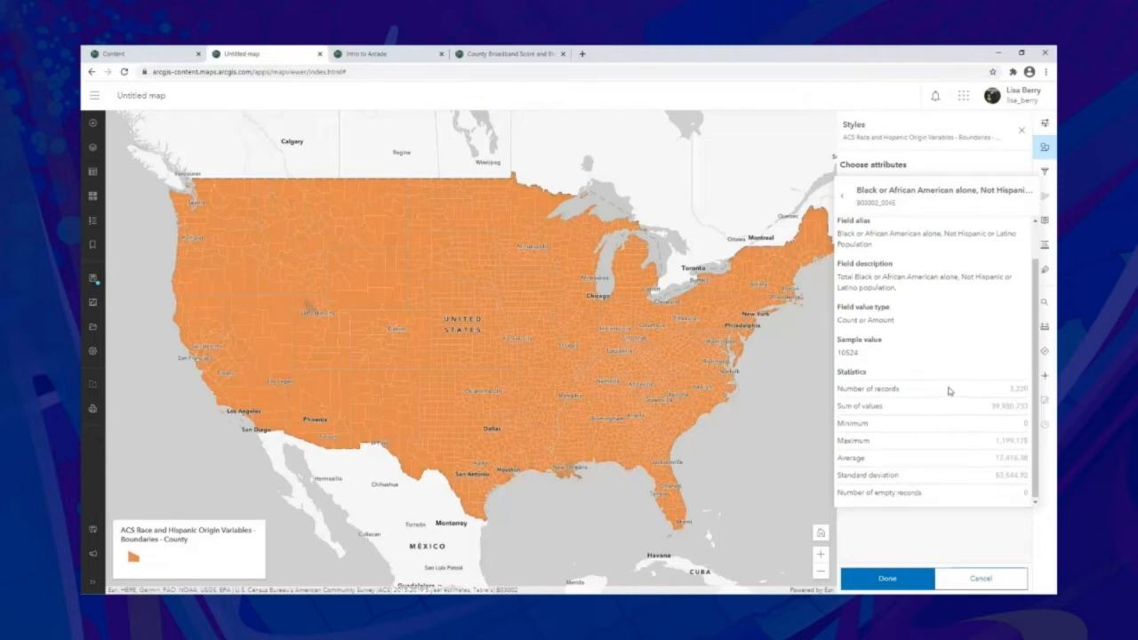
{"action": "scroll", "coordinate": [950, 391], "scroll_direction": "up", "scroll_amount": 1}
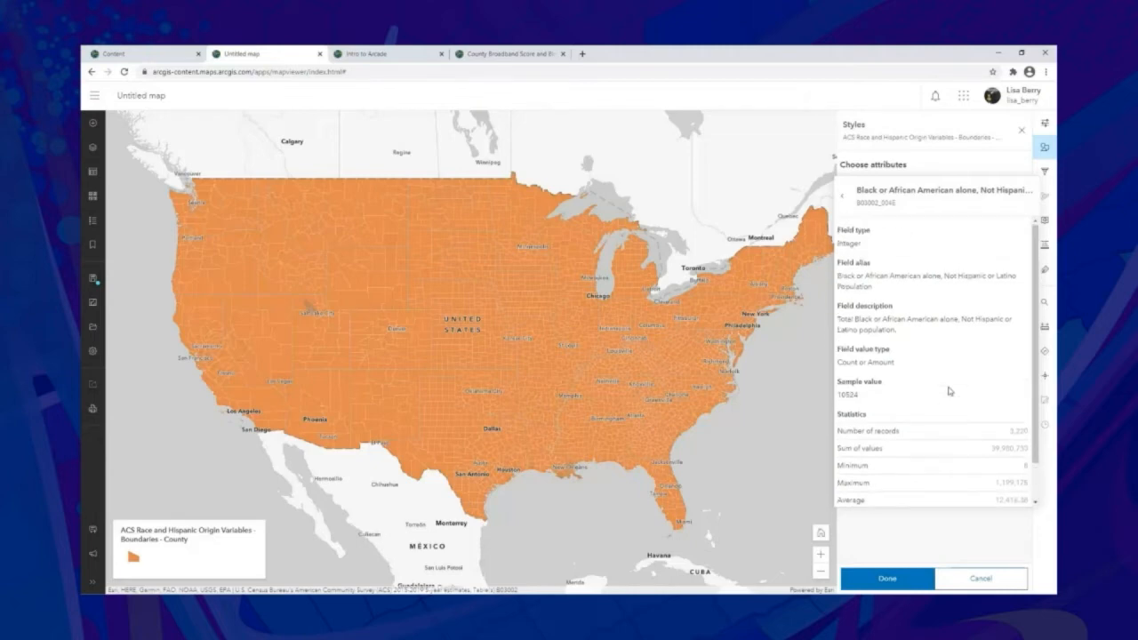
{"action": "left_click", "coordinate": [843, 197]}
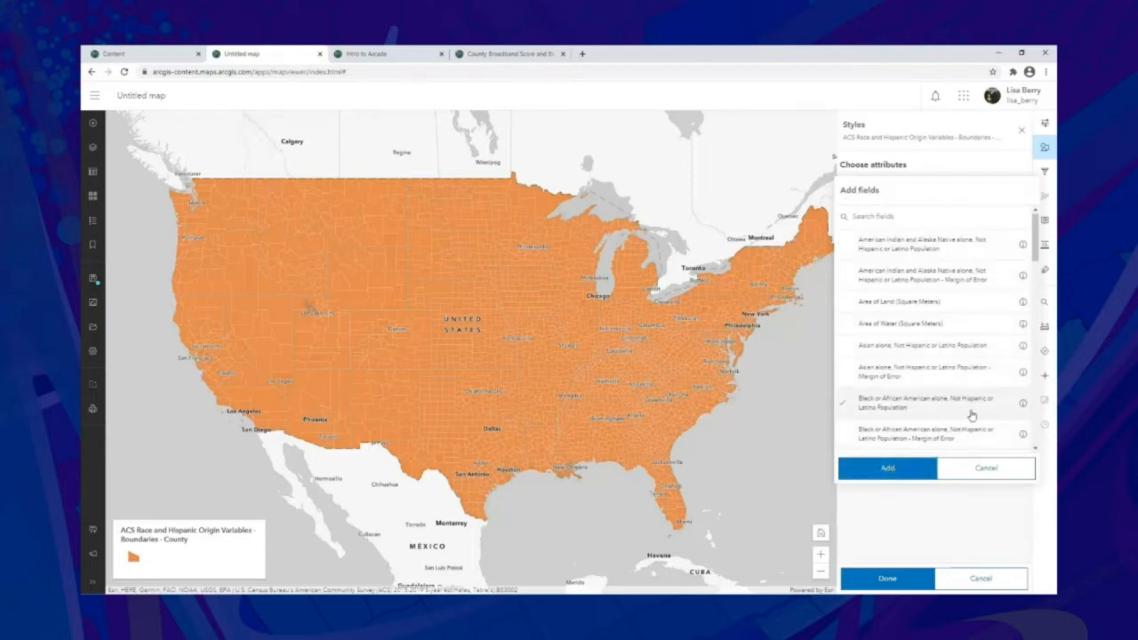
{"action": "left_click", "coordinate": [886, 469]}
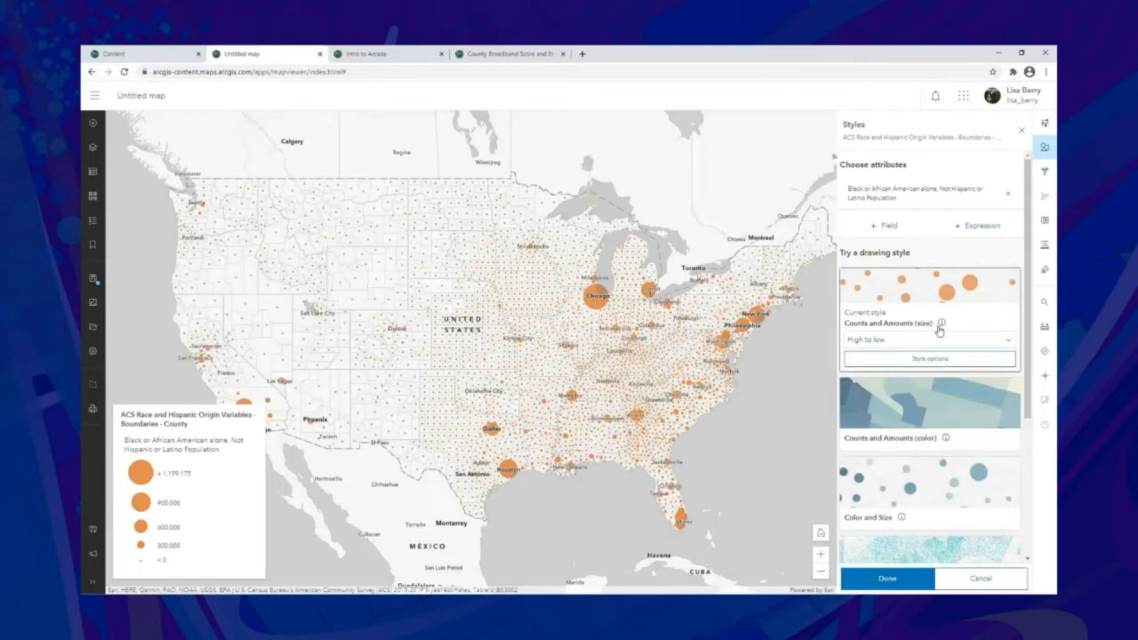
- In the Counts and Amounts (size) style, lower the upper data threshold to about 239,835 and set the size range to 2–53
{"action": "left_click_drag", "start_coordinate": [408, 317], "coordinate": [404, 288]}
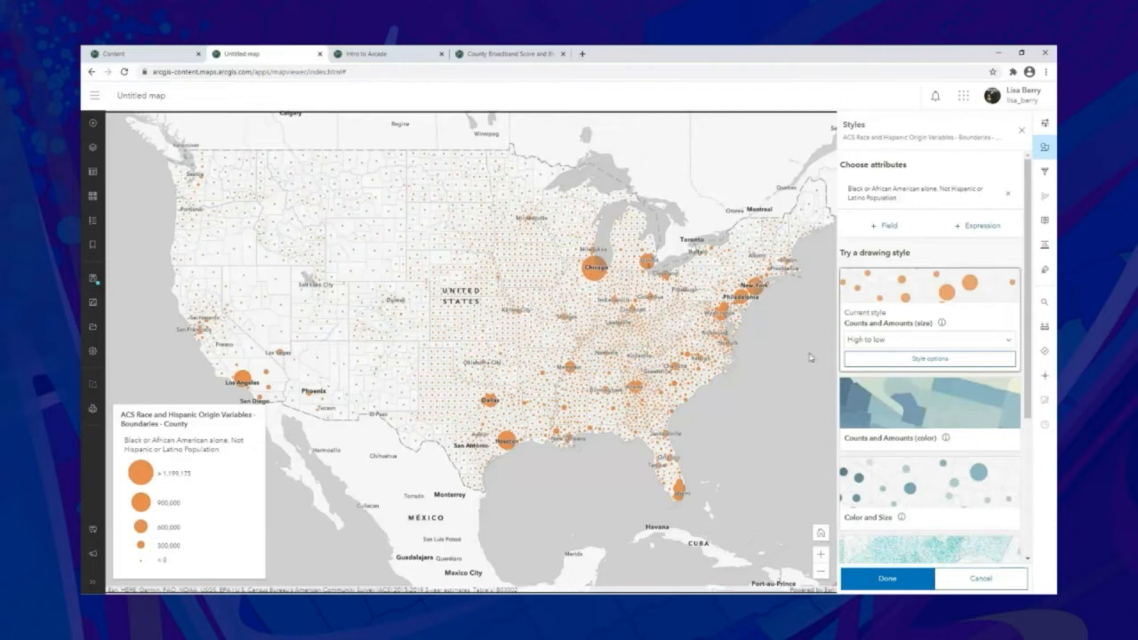
{"action": "left_click", "coordinate": [927, 359]}
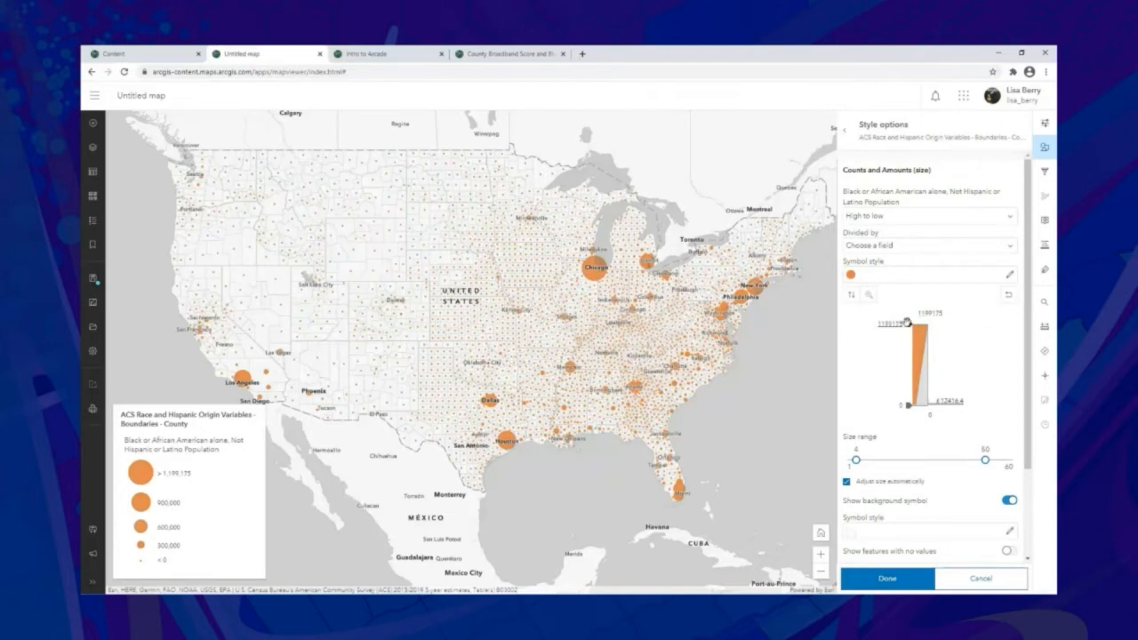
{"action": "left_click_drag", "start_coordinate": [908, 324], "coordinate": [908, 389]}
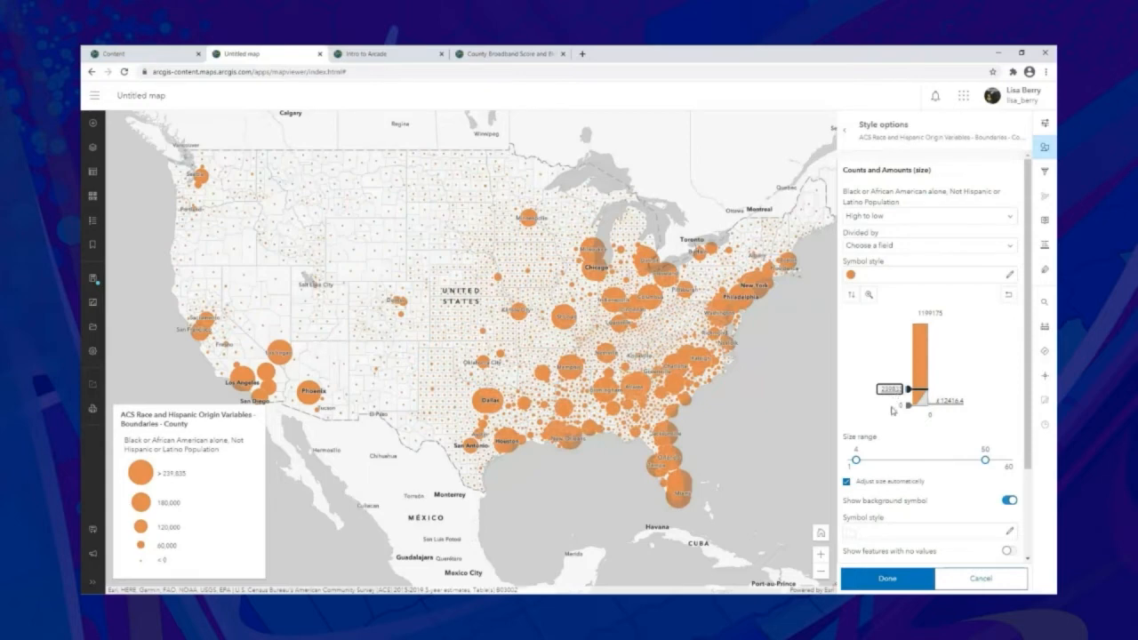
{"action": "left_click_drag", "start_coordinate": [857, 460], "coordinate": [850, 459]}
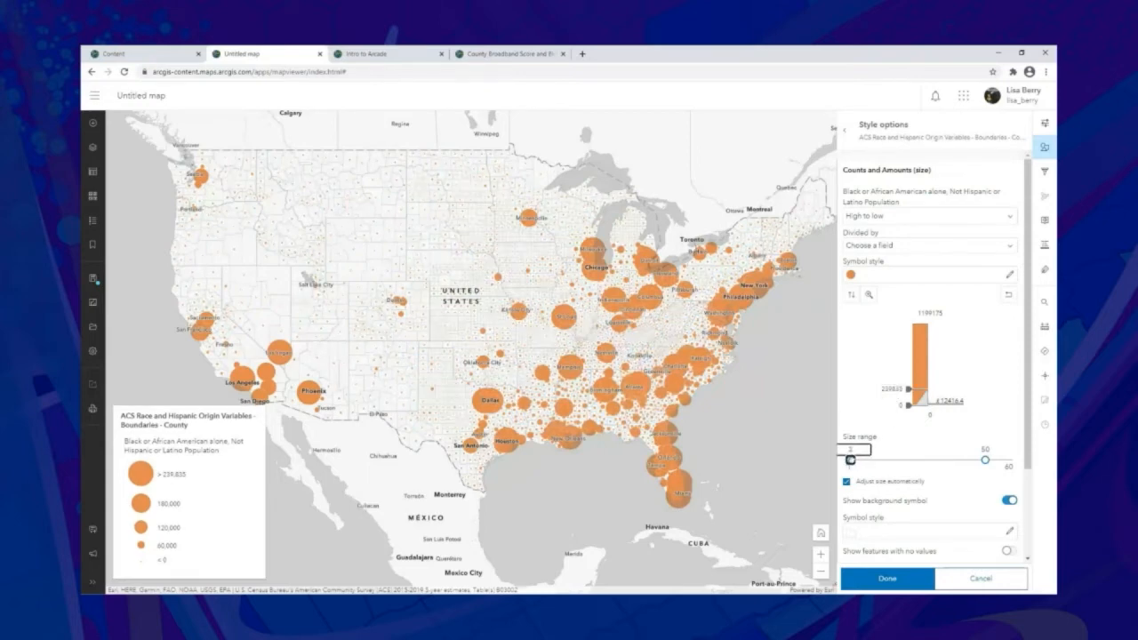
{"action": "mouse_move", "coordinate": [985, 459]}
{"action": "left_mouse_down"}
{"action": "mouse_move", "coordinate": [948, 458]}
{"action": "mouse_move", "coordinate": [983, 454]}
{"action": "left_mouse_up"}
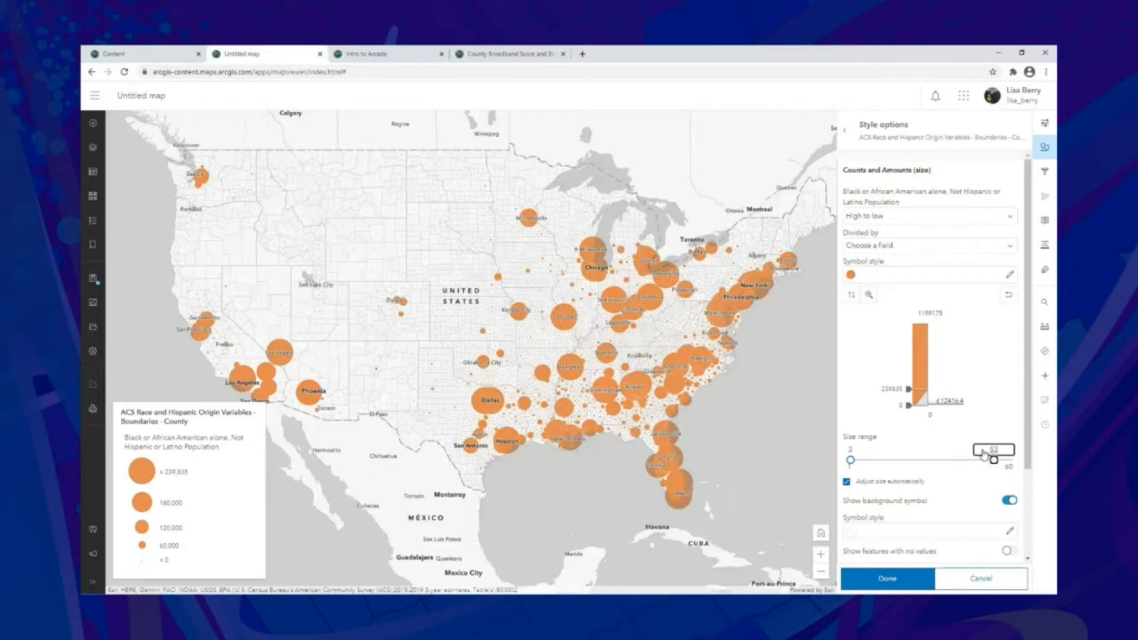
- Finish the size styling and replace the style attribute with Percent of Population that is Black or African American alone, Non-Hispanic
{"action": "left_click", "coordinate": [885, 580]}
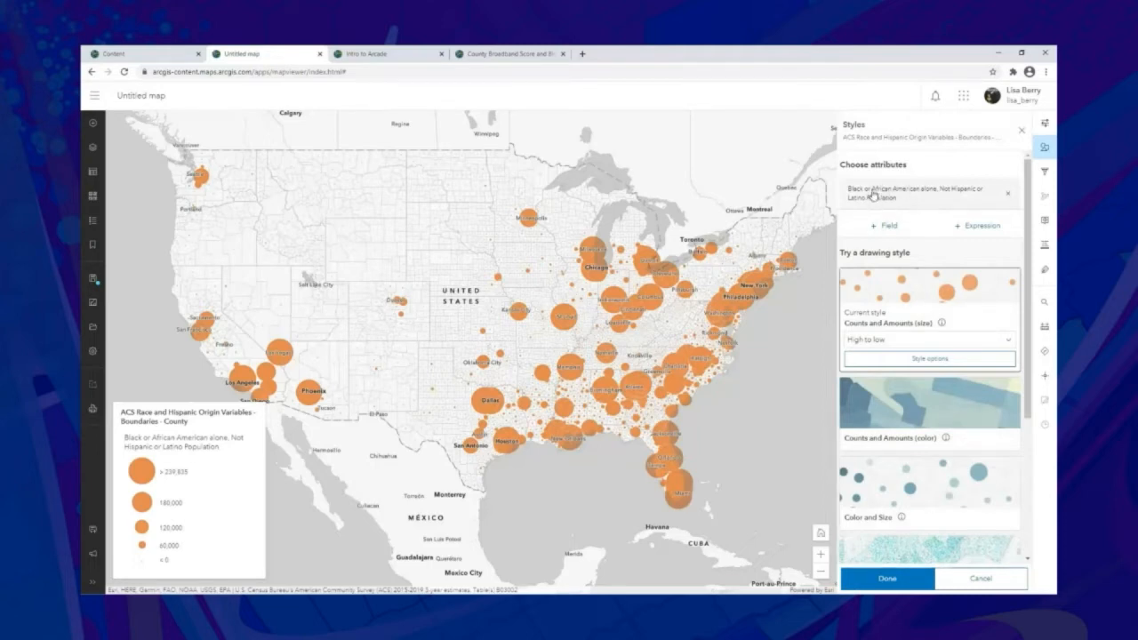
{"action": "left_click", "coordinate": [876, 197]}
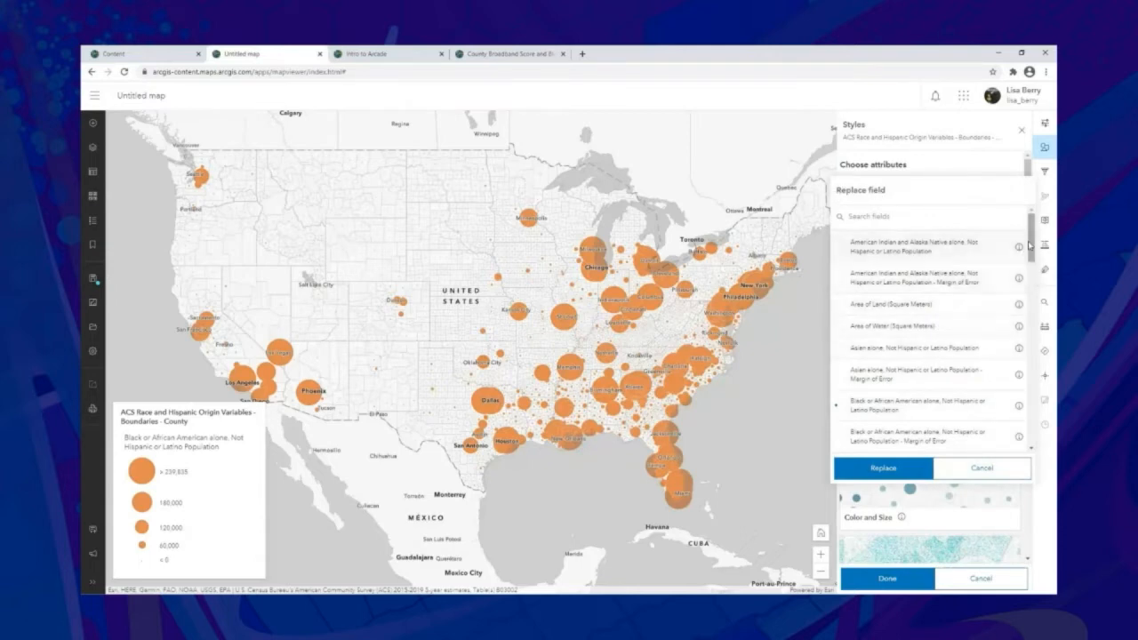
{"action": "left_click_drag", "start_coordinate": [1031, 244], "coordinate": [1025, 326]}
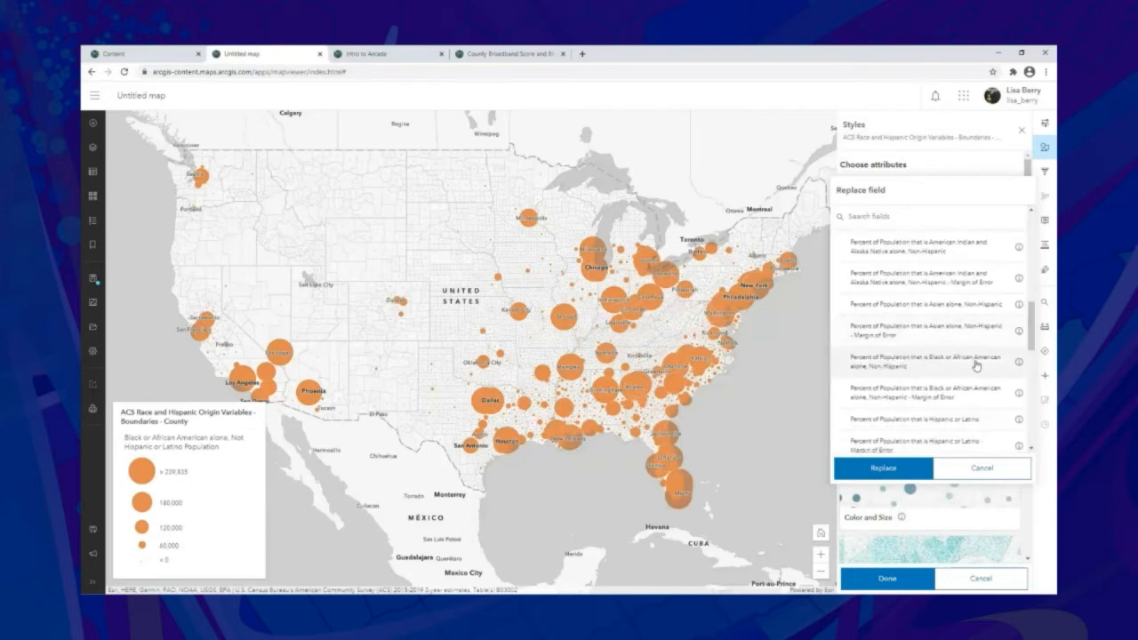
{"action": "left_click", "coordinate": [877, 469]}
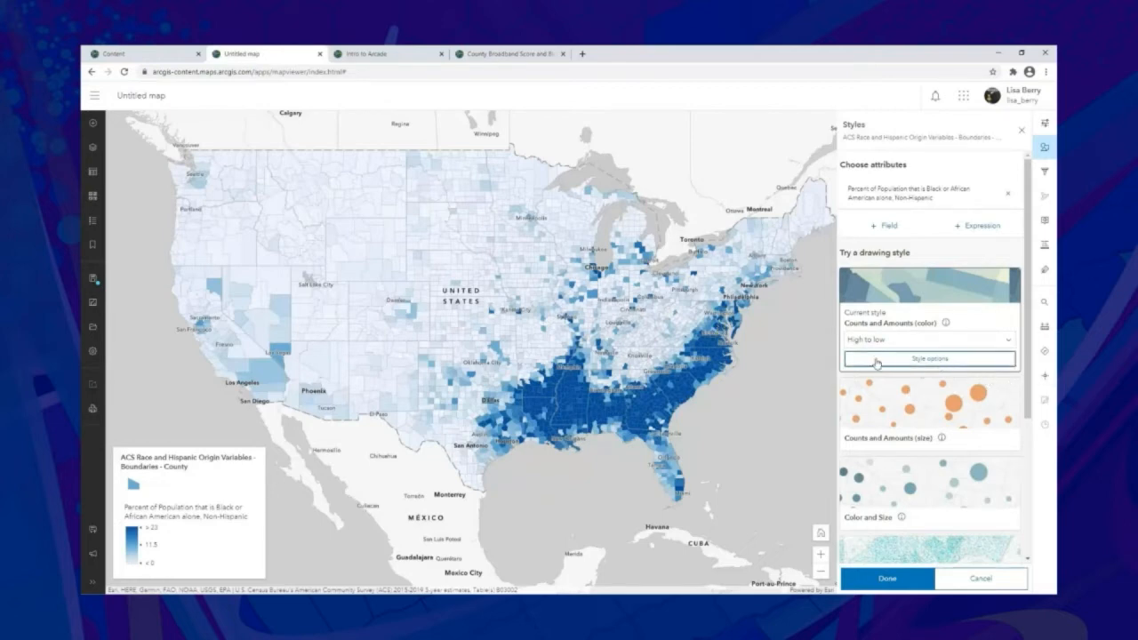
- Try several color ramps for the Counts and Amounts (color) style and settle on the blue-gray to red ramp
{"action": "left_click", "coordinate": [956, 363]}
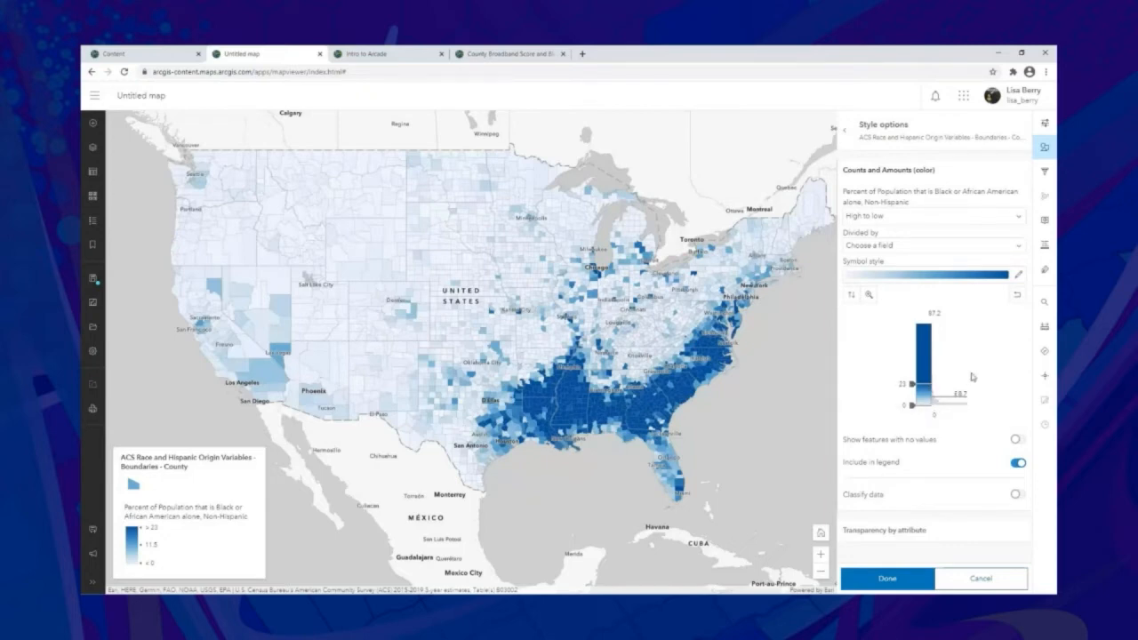
{"action": "left_click", "coordinate": [1019, 276]}
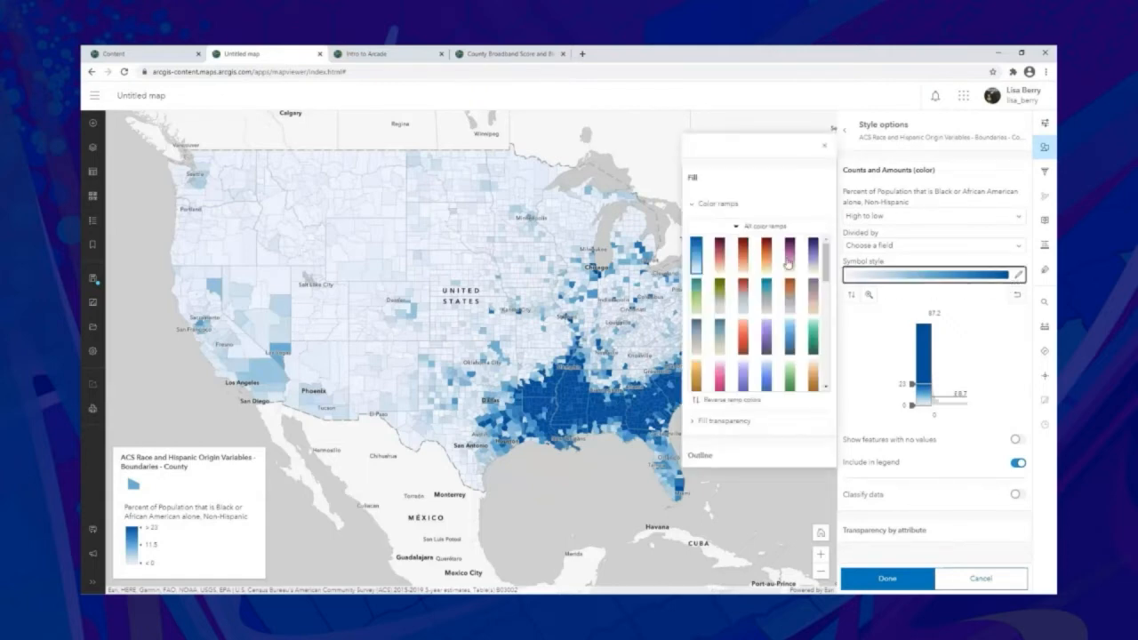
{"action": "left_click", "coordinate": [786, 261]}
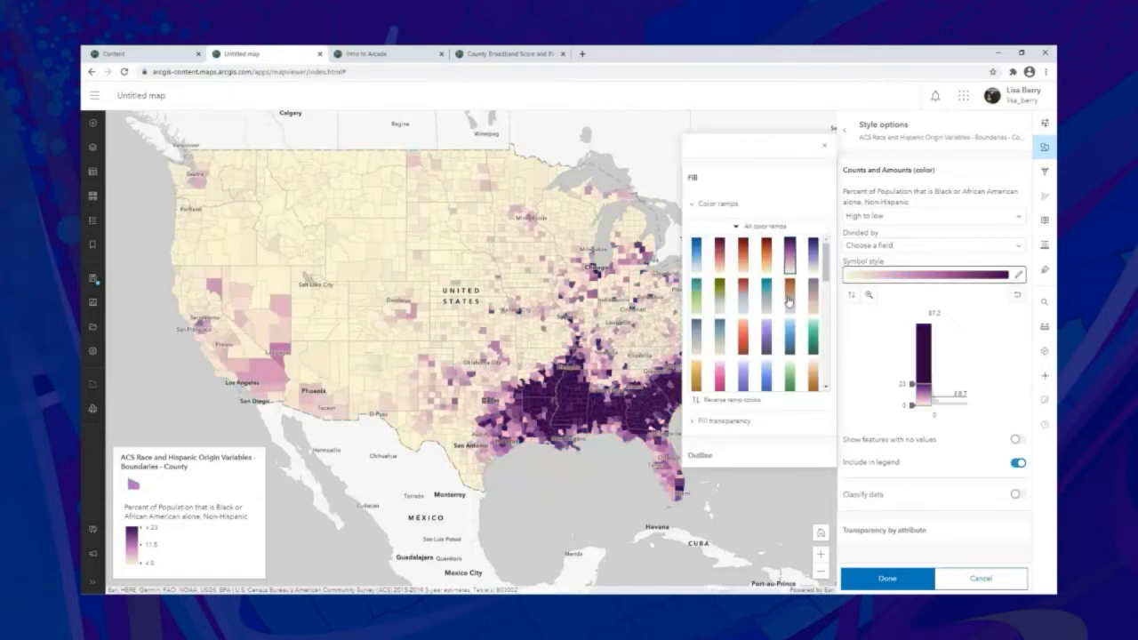
{"action": "left_click", "coordinate": [788, 300]}
{"action": "left_click", "coordinate": [742, 308]}
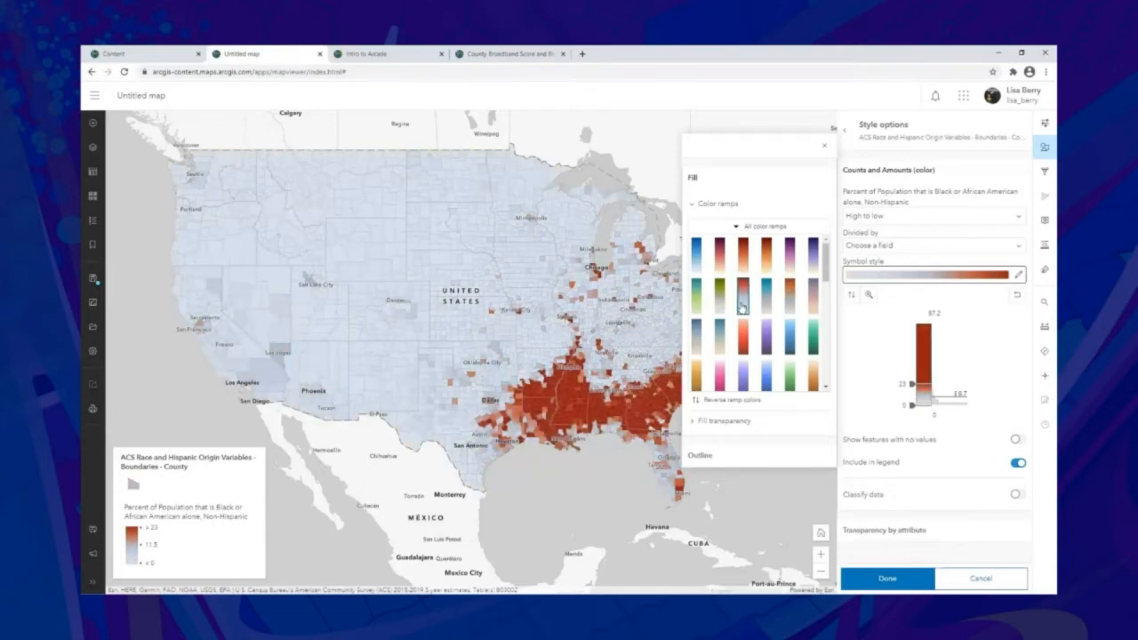
{"action": "left_click", "coordinate": [824, 149]}
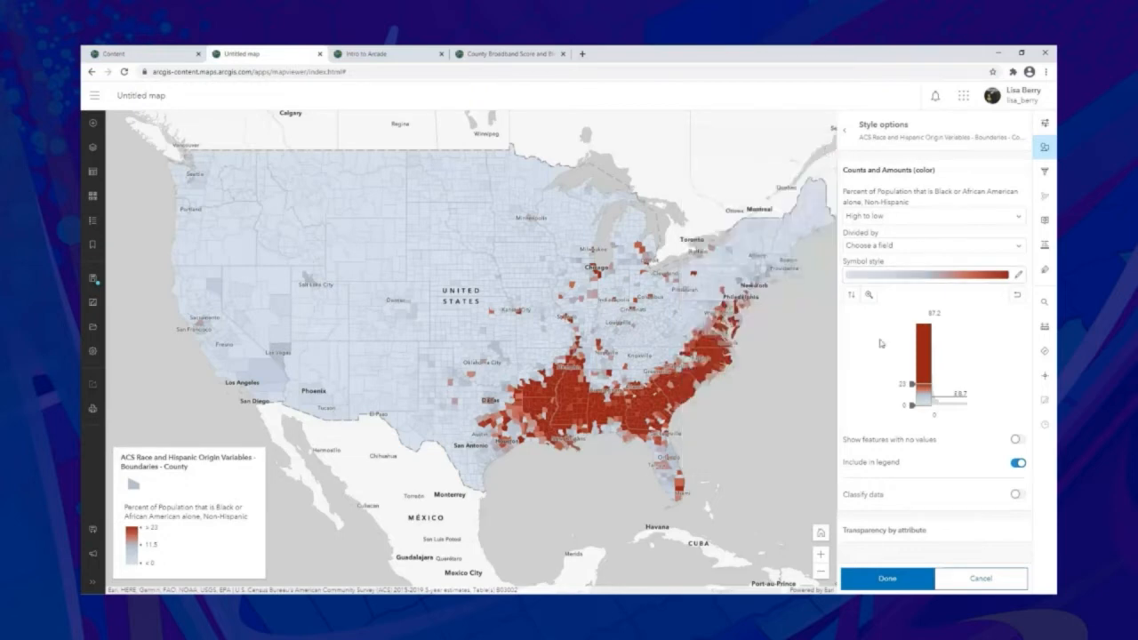
- Set transparency by attribute using Percent of Population that is Black or African American alone, Non-Hispanic, and finish the color style
{"action": "left_click", "coordinate": [882, 531]}
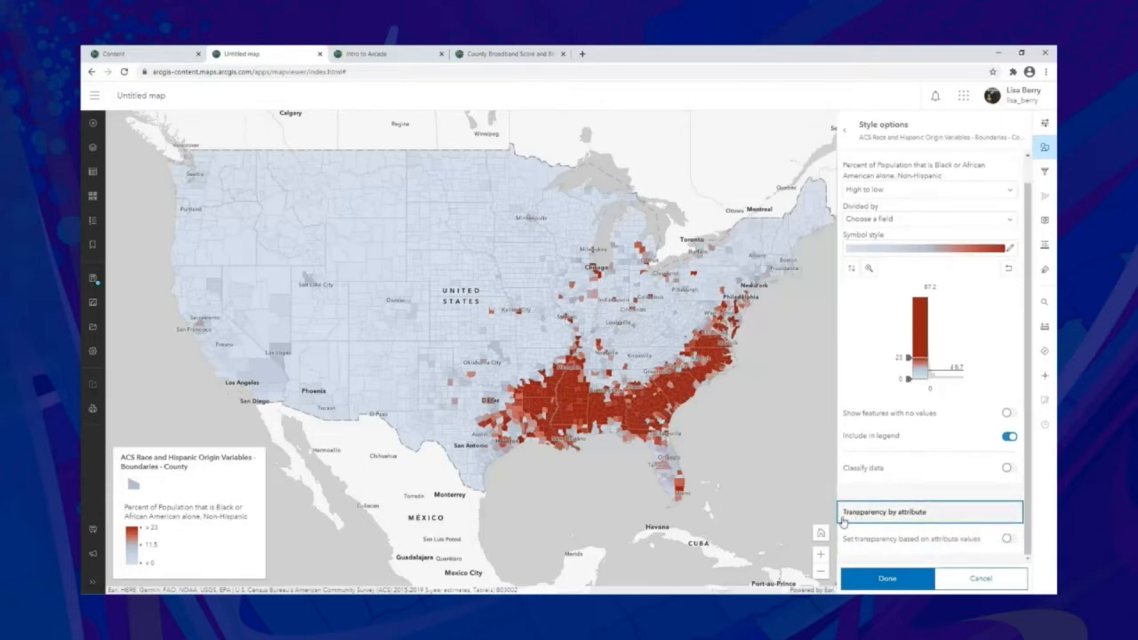
{"action": "left_click", "coordinate": [1008, 539]}
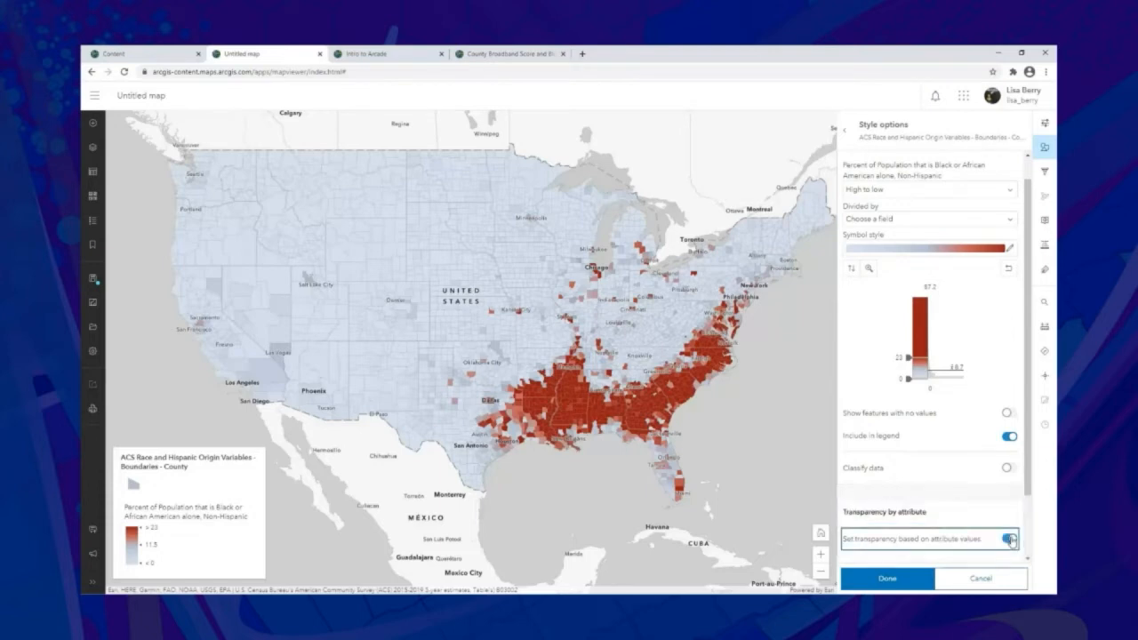
{"action": "left_click", "coordinate": [931, 325]}
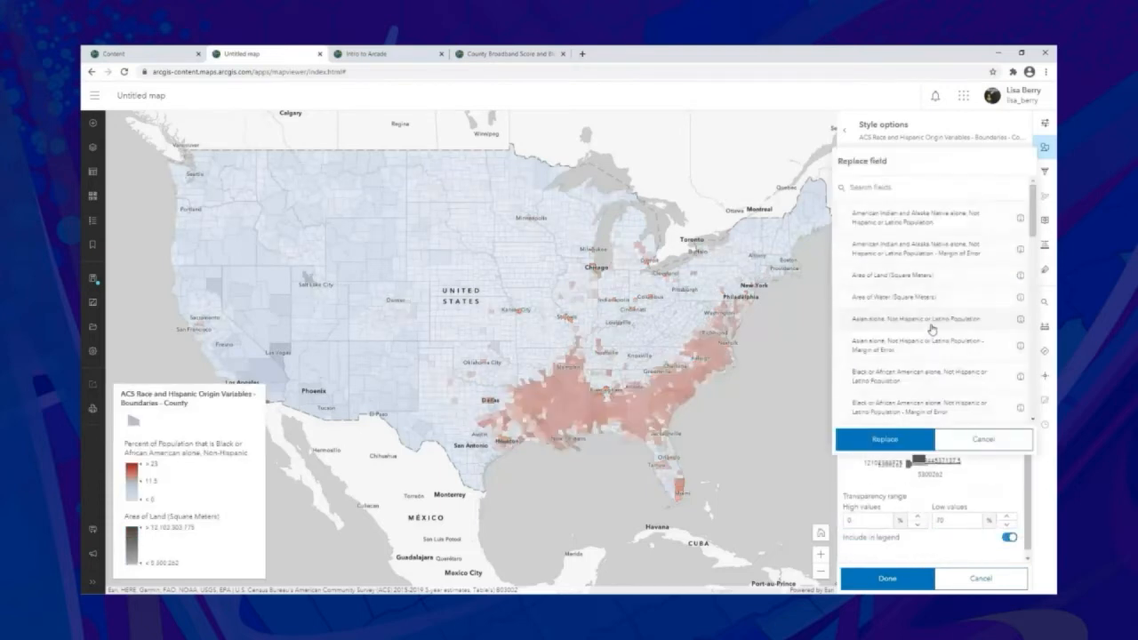
{"action": "scroll", "coordinate": [930, 329], "scroll_direction": "down", "scroll_amount": 5}
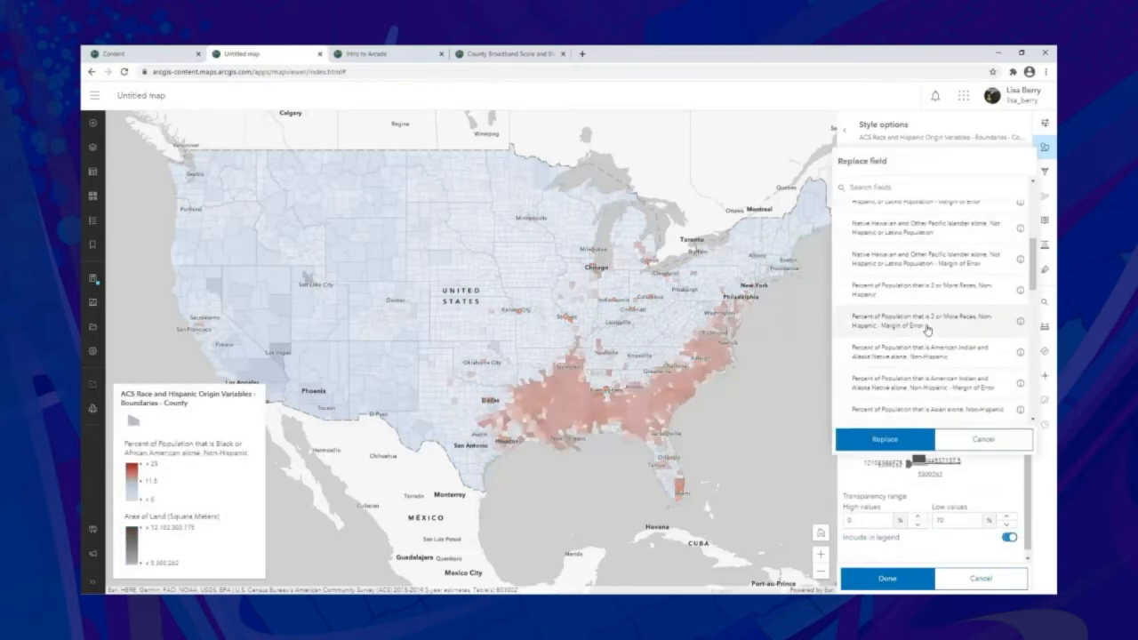
{"action": "scroll", "coordinate": [927, 327], "scroll_direction": "down", "scroll_amount": 2}
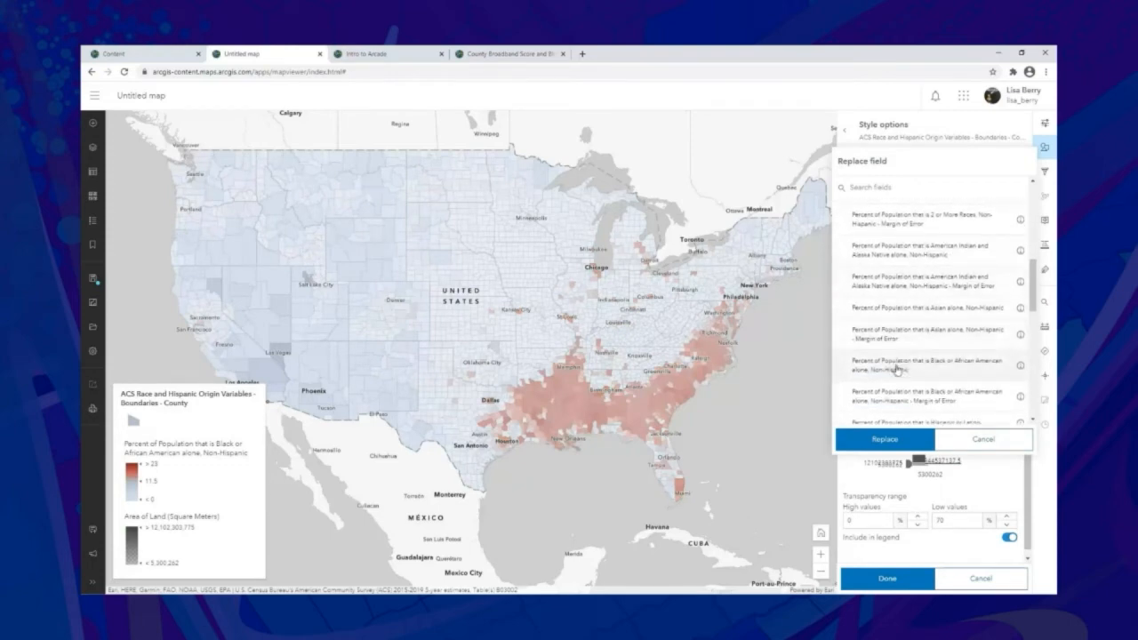
{"action": "left_click", "coordinate": [896, 369]}
{"action": "left_click", "coordinate": [894, 442]}
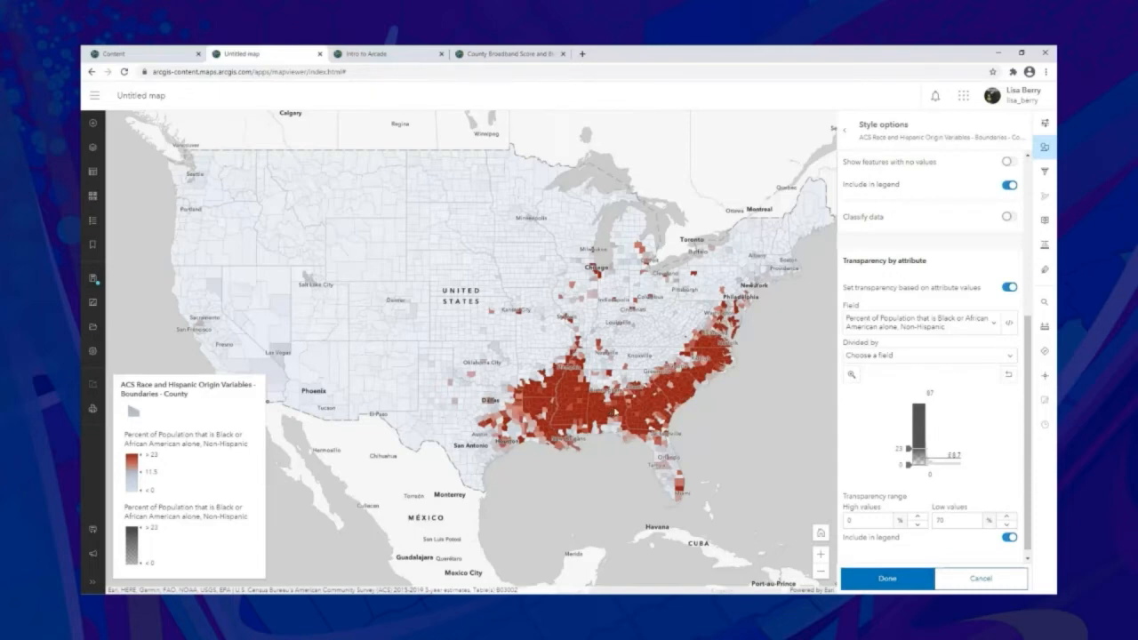
{"action": "left_click", "coordinate": [894, 579]}
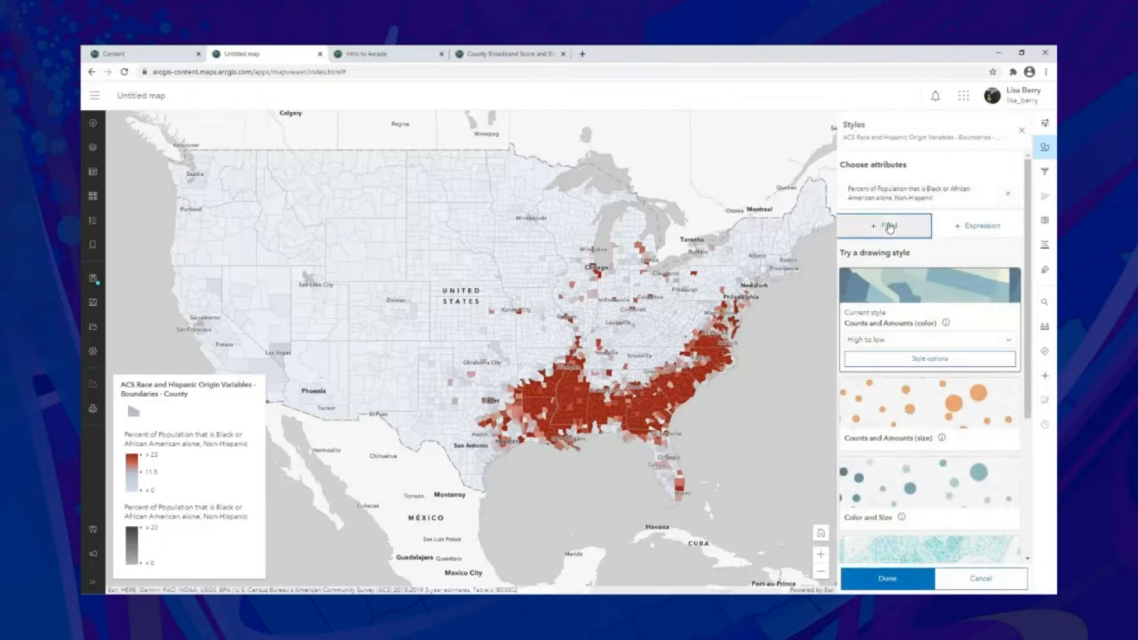
- Add Black or African American alone, Not Hispanic or Latino Population as a second style attribute
{"action": "left_click", "coordinate": [884, 225]}
{"action": "left_click", "coordinate": [895, 409]}
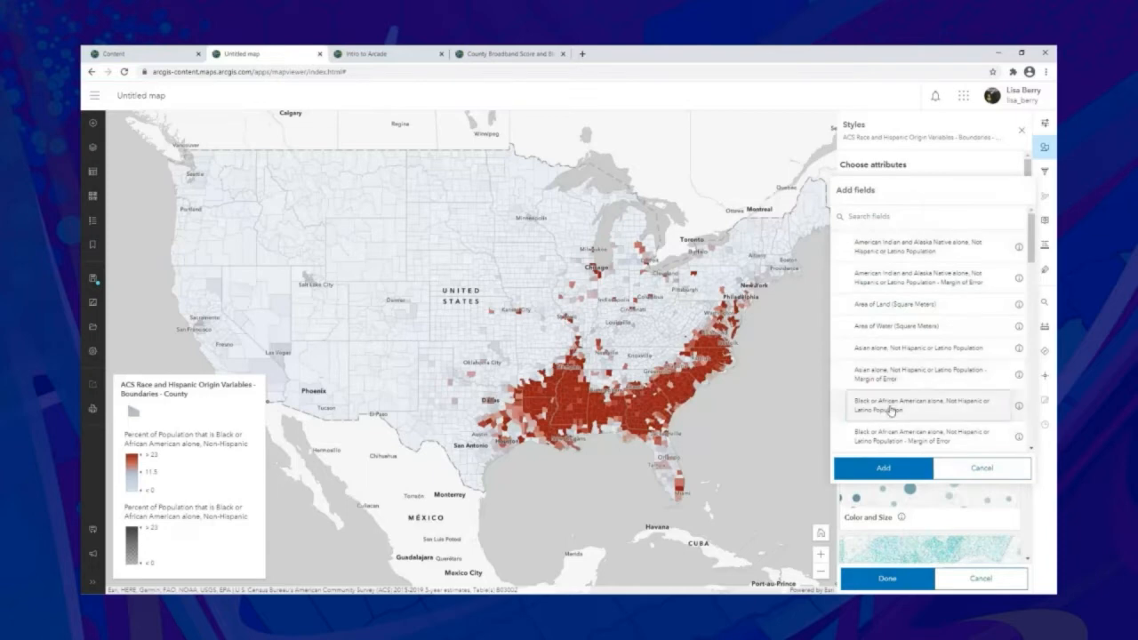
{"action": "left_click", "coordinate": [885, 469]}
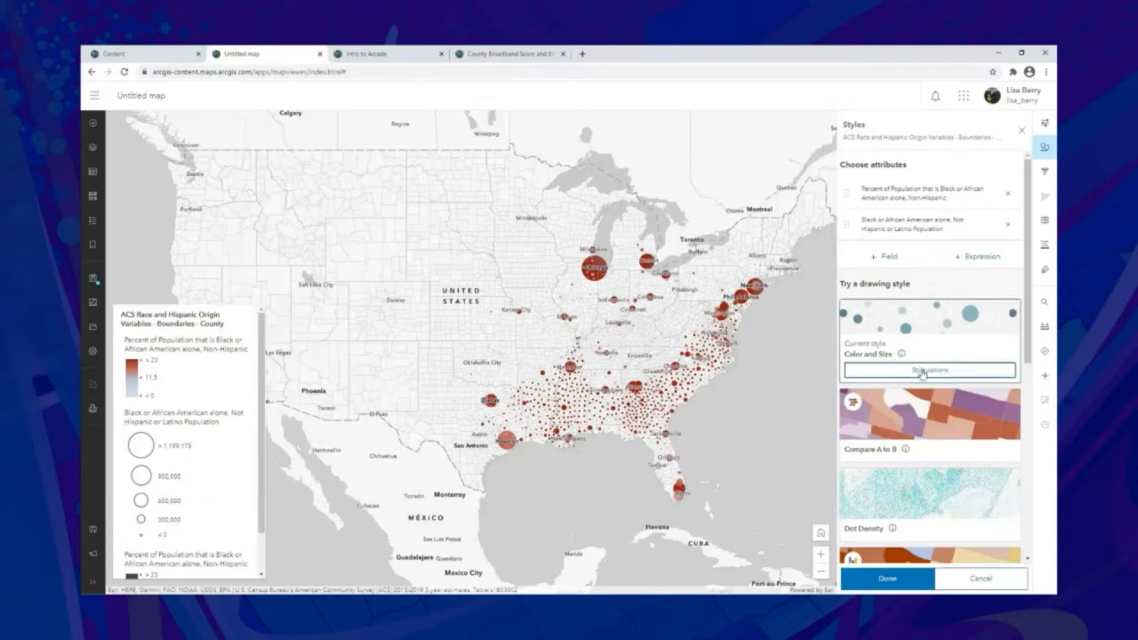
- In the Color and Size style, lower the size ramp's upper data threshold to about 292,000 and finish the style options
{"action": "left_click", "coordinate": [978, 379]}
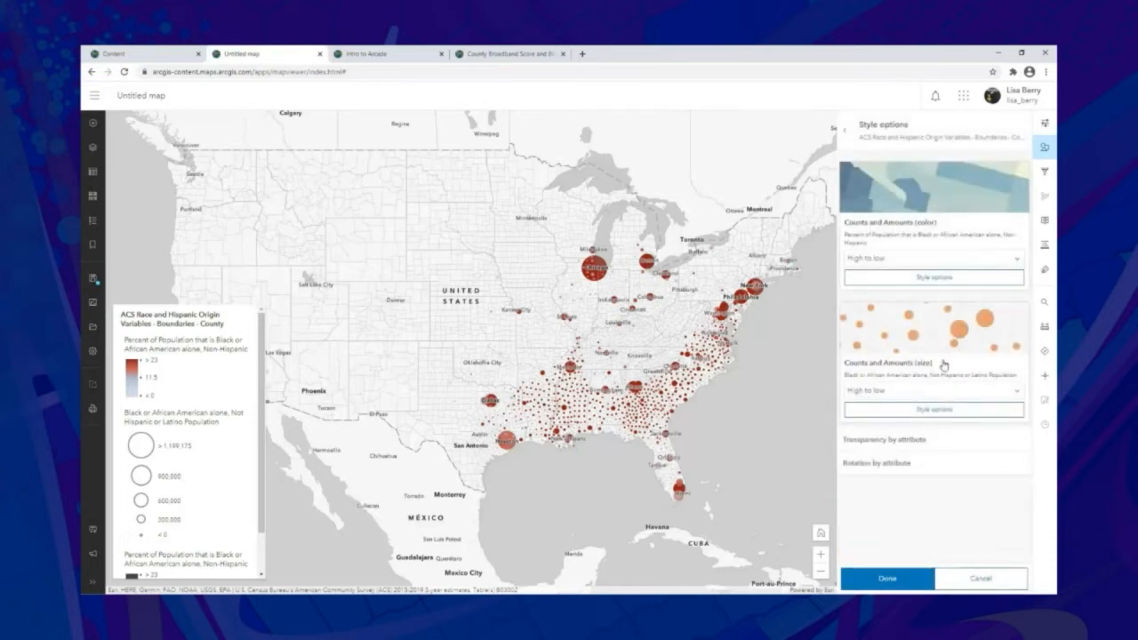
{"action": "left_click", "coordinate": [945, 412]}
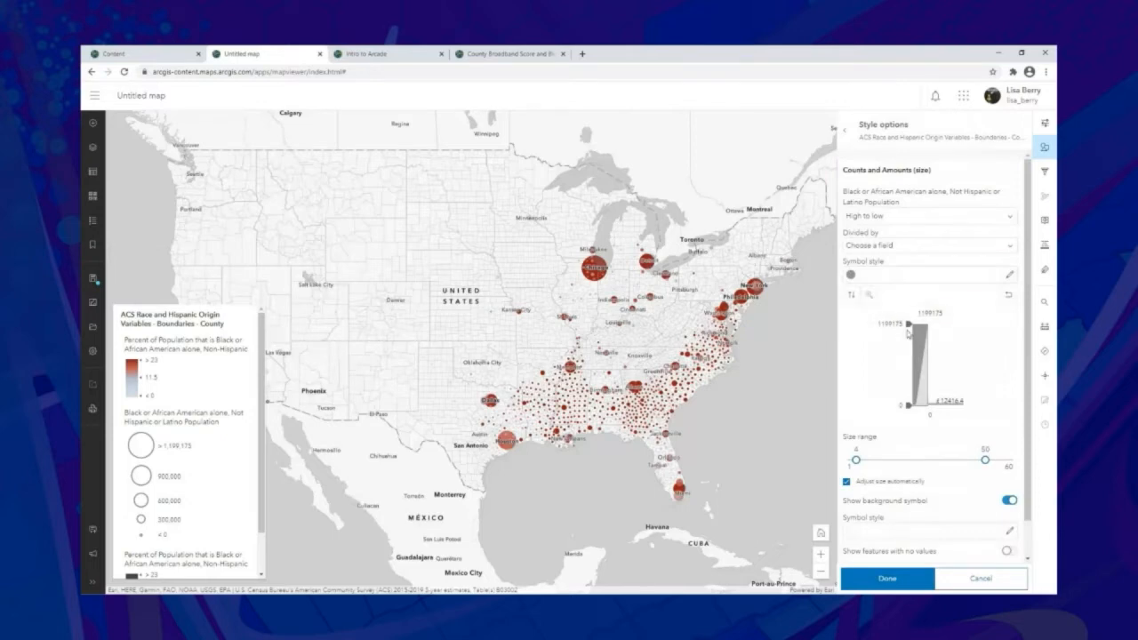
{"action": "left_click_drag", "start_coordinate": [908, 323], "coordinate": [908, 385]}
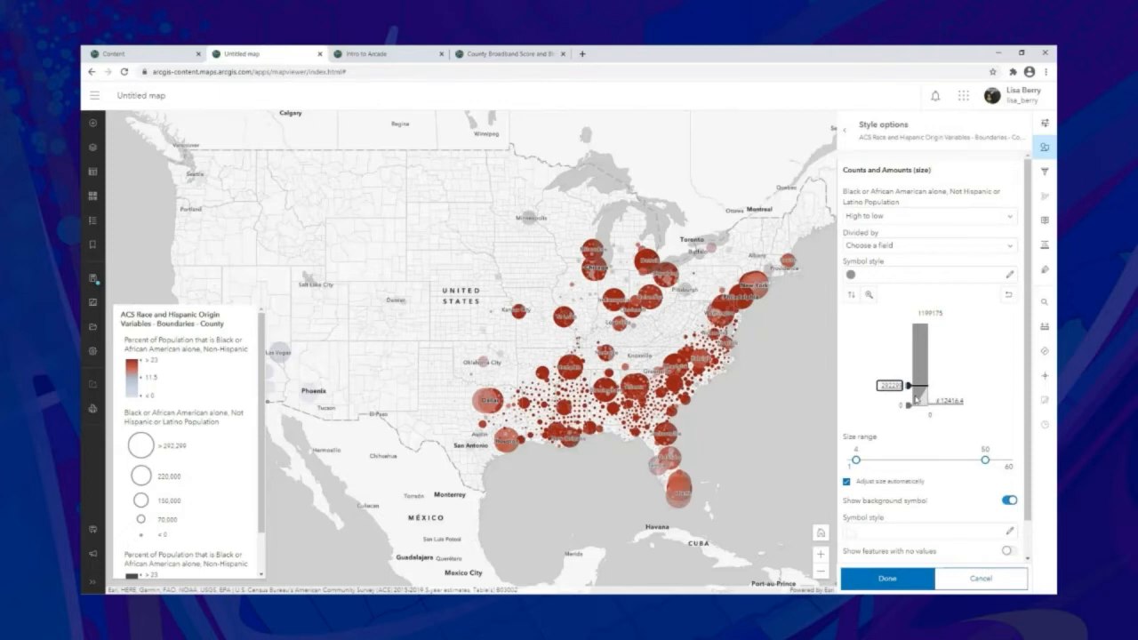
{"action": "left_click", "coordinate": [889, 579]}
{"action": "left_click", "coordinate": [889, 579]}
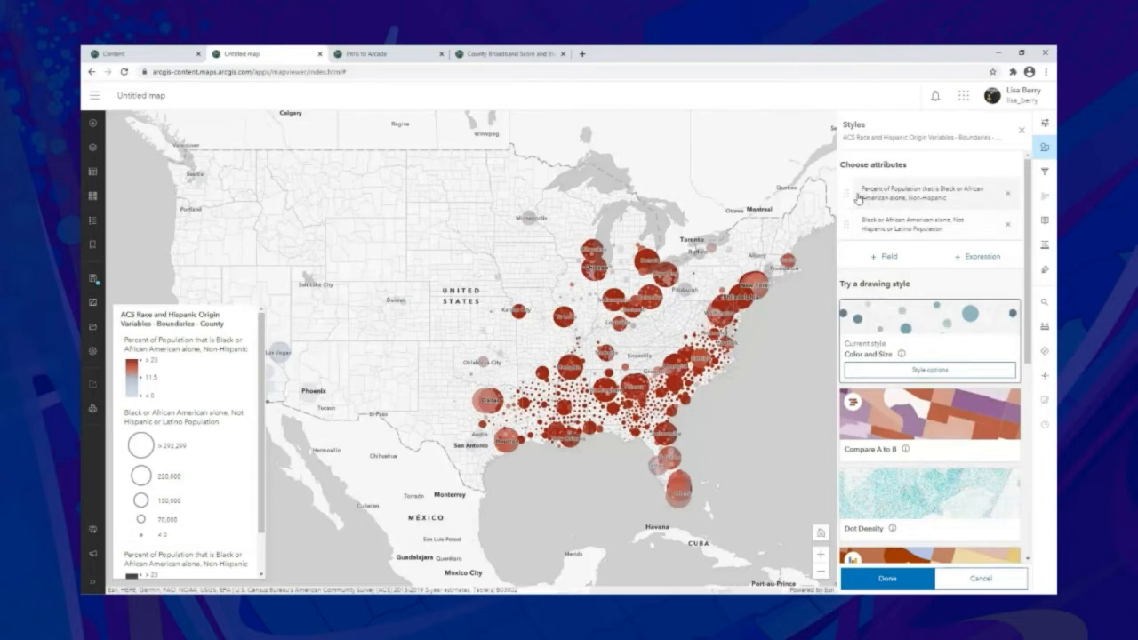
- Replace the Black or African American population count attribute with Percent of Population that is Hispanic or Latino
{"action": "left_click", "coordinate": [905, 230]}
{"action": "scroll", "coordinate": [931, 324], "scroll_direction": "down", "scroll_amount": 2}
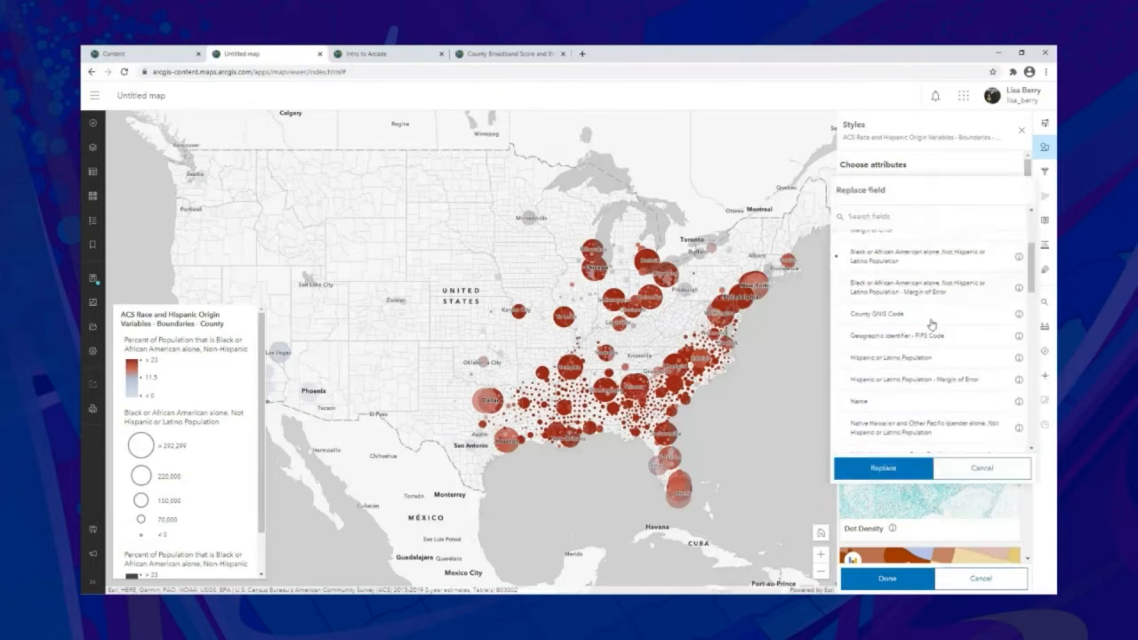
{"action": "scroll", "coordinate": [931, 325], "scroll_direction": "down", "scroll_amount": 5}
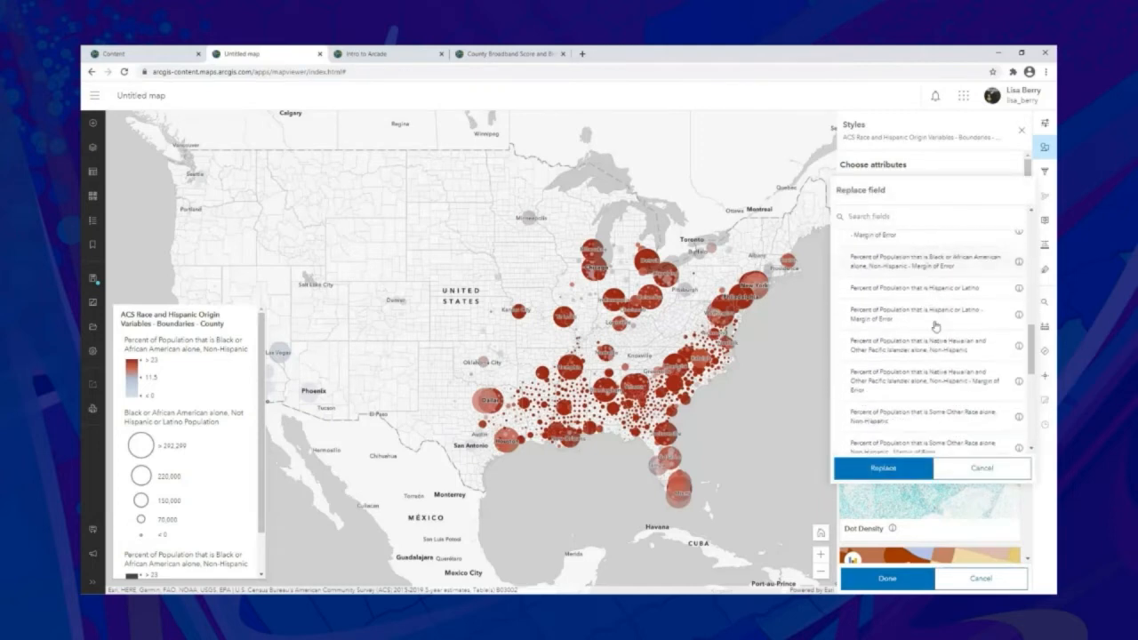
{"action": "left_click", "coordinate": [897, 288]}
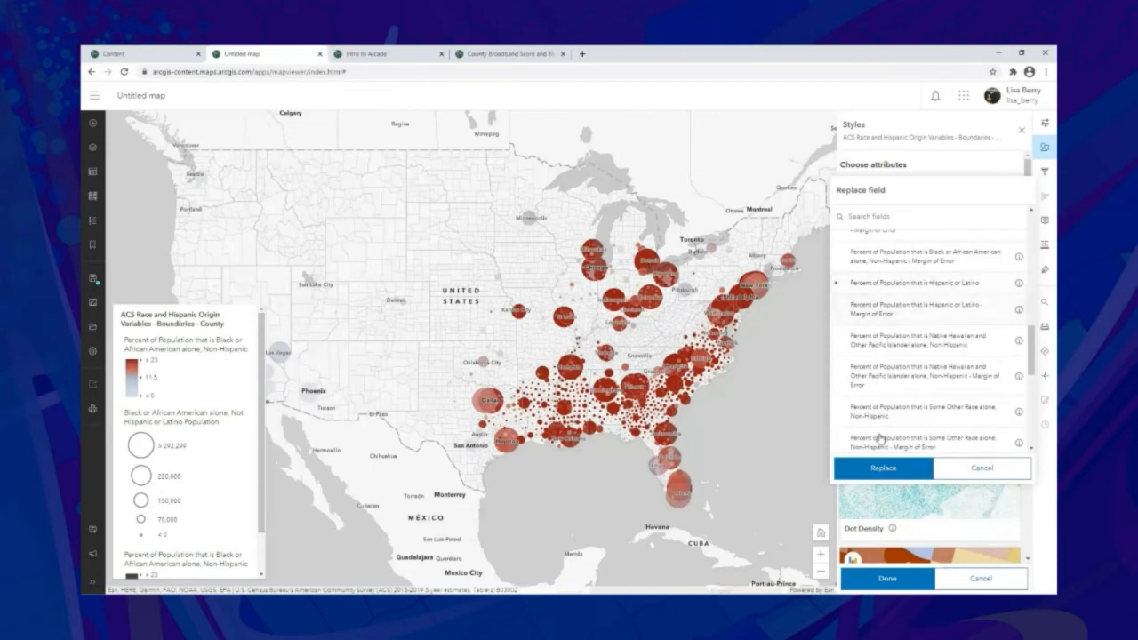
{"action": "left_click", "coordinate": [885, 469]}
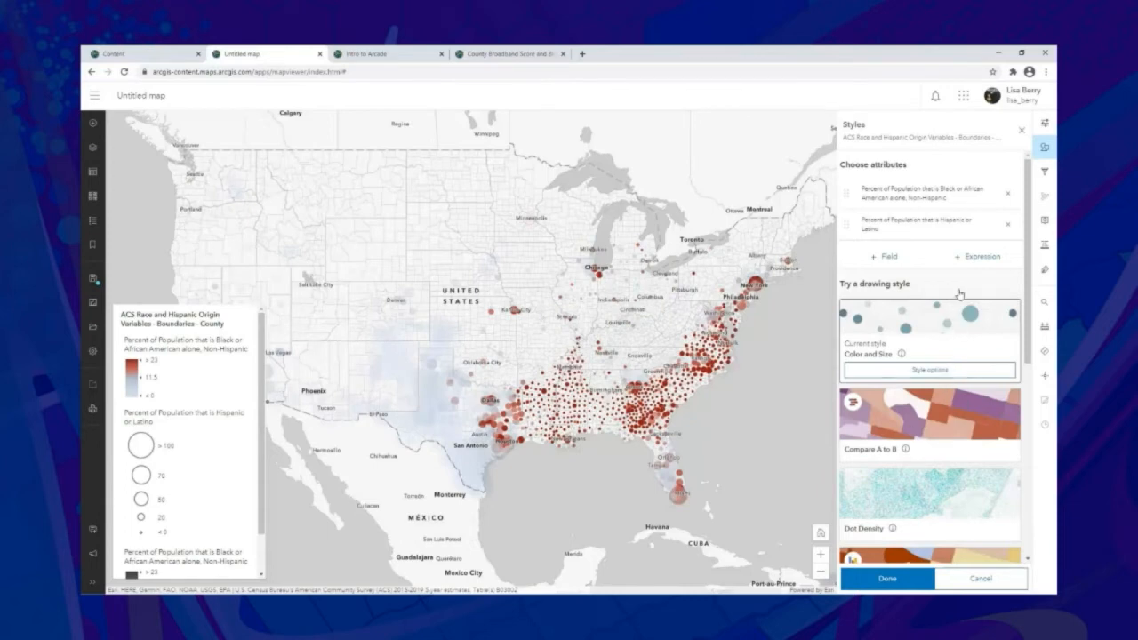
- Apply the Relationship style to the two percentage attributes and examine the pattern across the counties
{"action": "scroll", "coordinate": [957, 305], "scroll_direction": "down", "scroll_amount": 3}
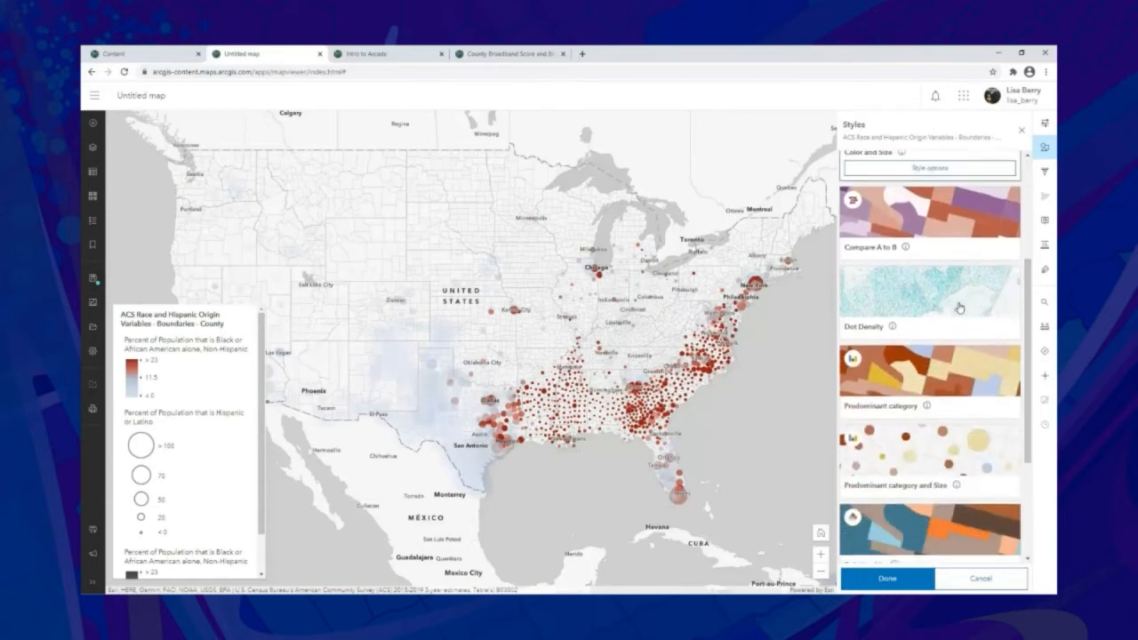
{"action": "scroll", "coordinate": [957, 305], "scroll_direction": "down", "scroll_amount": 2}
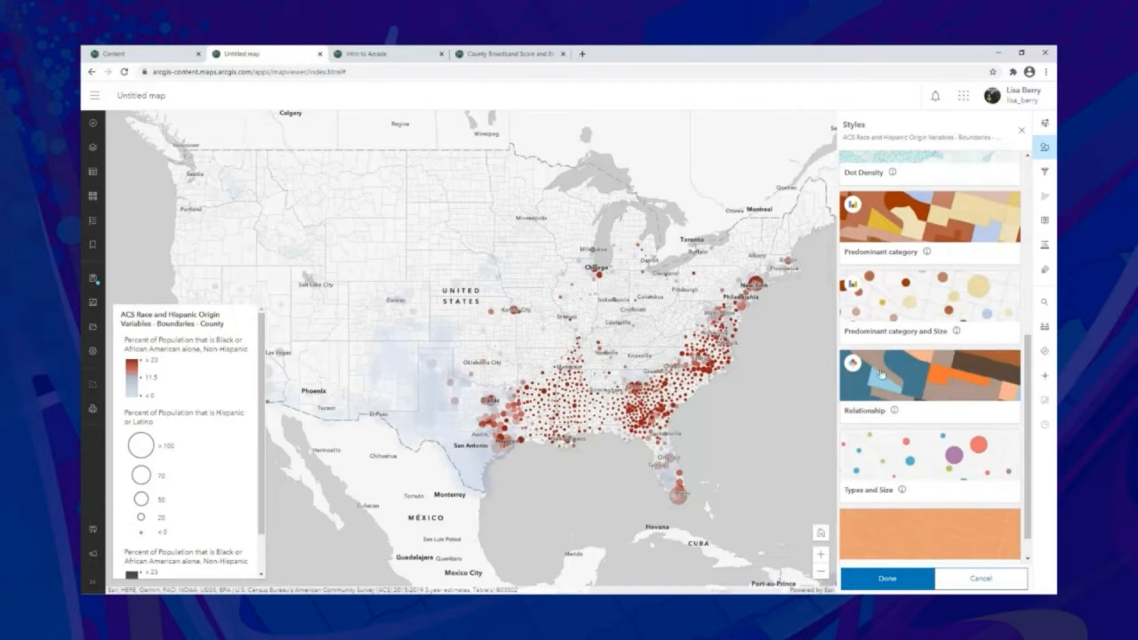
{"action": "left_click", "coordinate": [933, 372]}
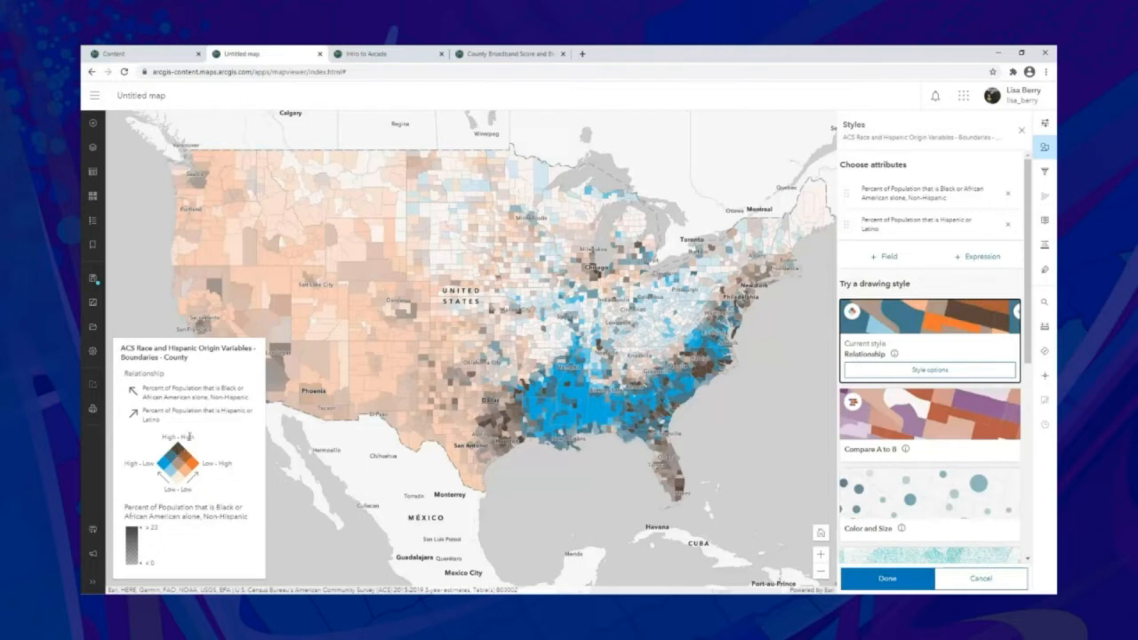
{"action": "left_click_drag", "start_coordinate": [432, 385], "coordinate": [444, 382]}
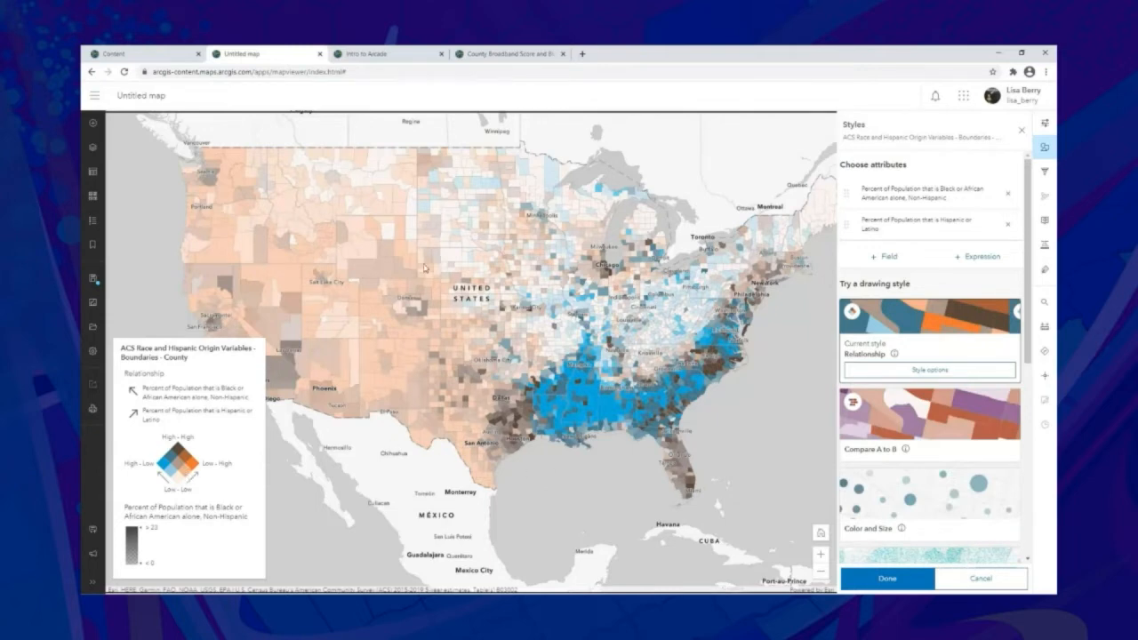
{"action": "left_click_drag", "start_coordinate": [384, 260], "coordinate": [418, 266]}
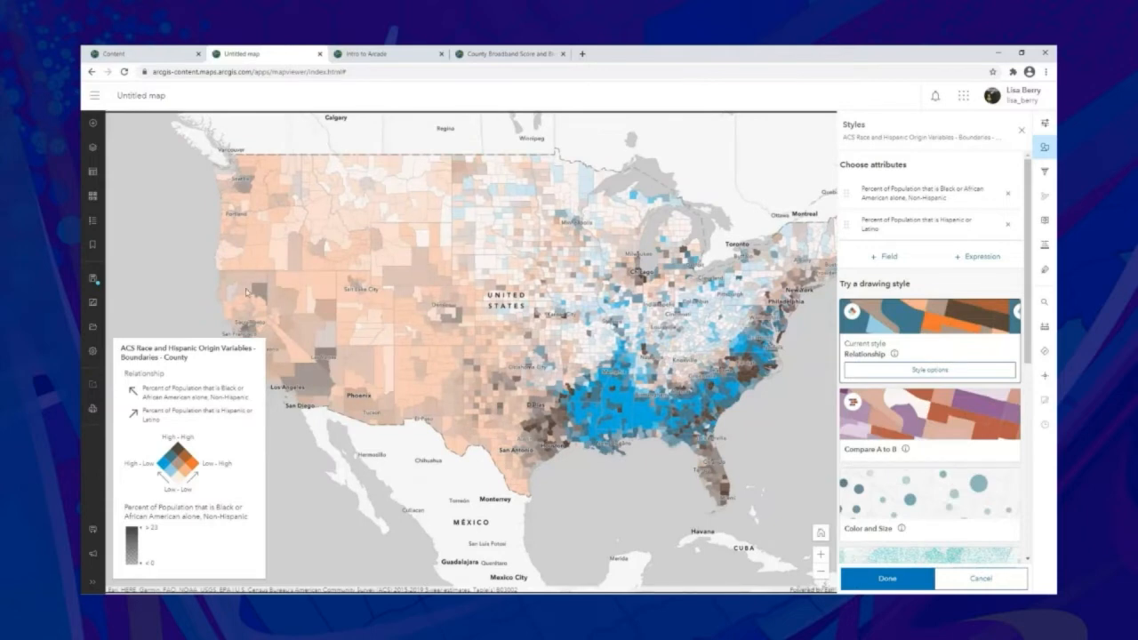
{"action": "left_click_drag", "start_coordinate": [488, 344], "coordinate": [463, 340]}
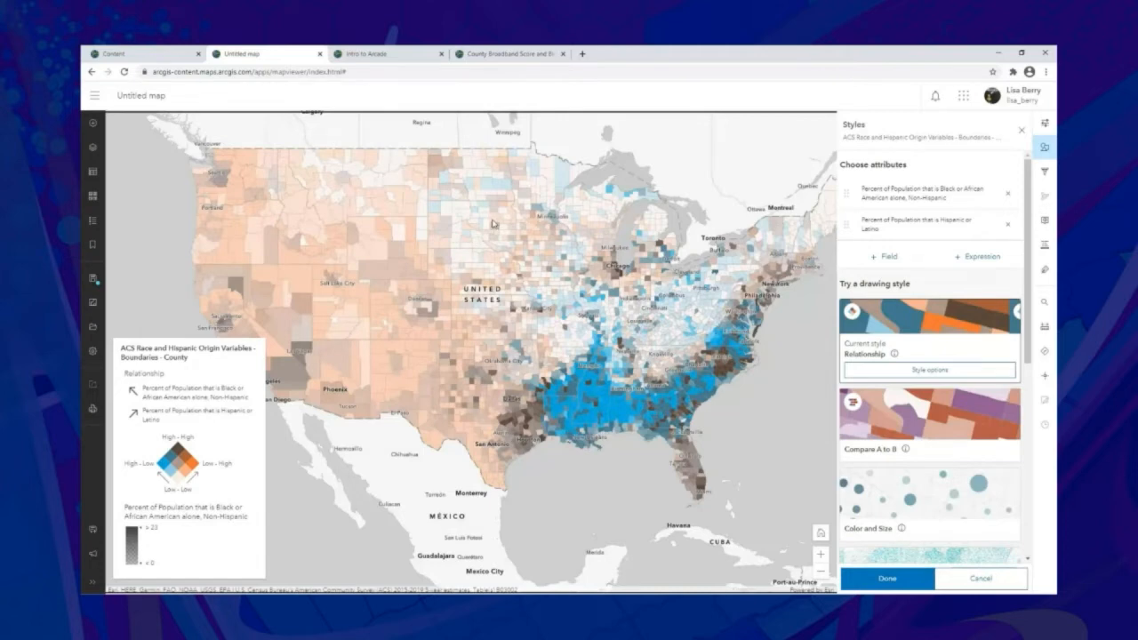
- Switch to the Intro to Arcade map and start a new expression for styling the ACS Poverty Status tract layer
{"action": "left_click", "coordinate": [388, 55]}
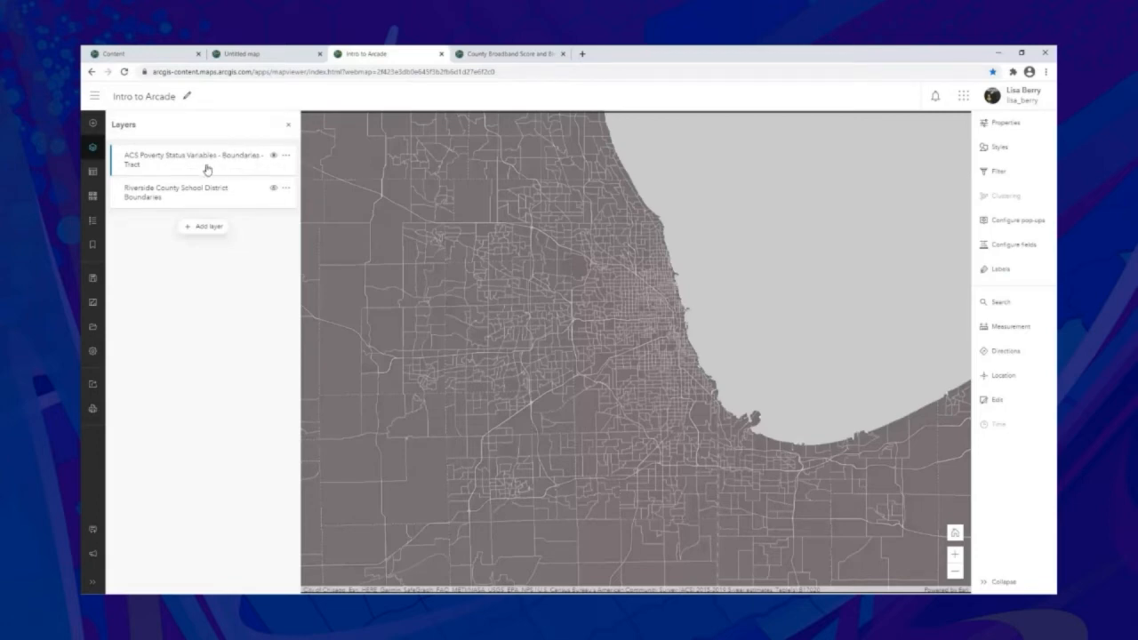
{"action": "left_click", "coordinate": [289, 127]}
{"action": "left_click", "coordinate": [1000, 148]}
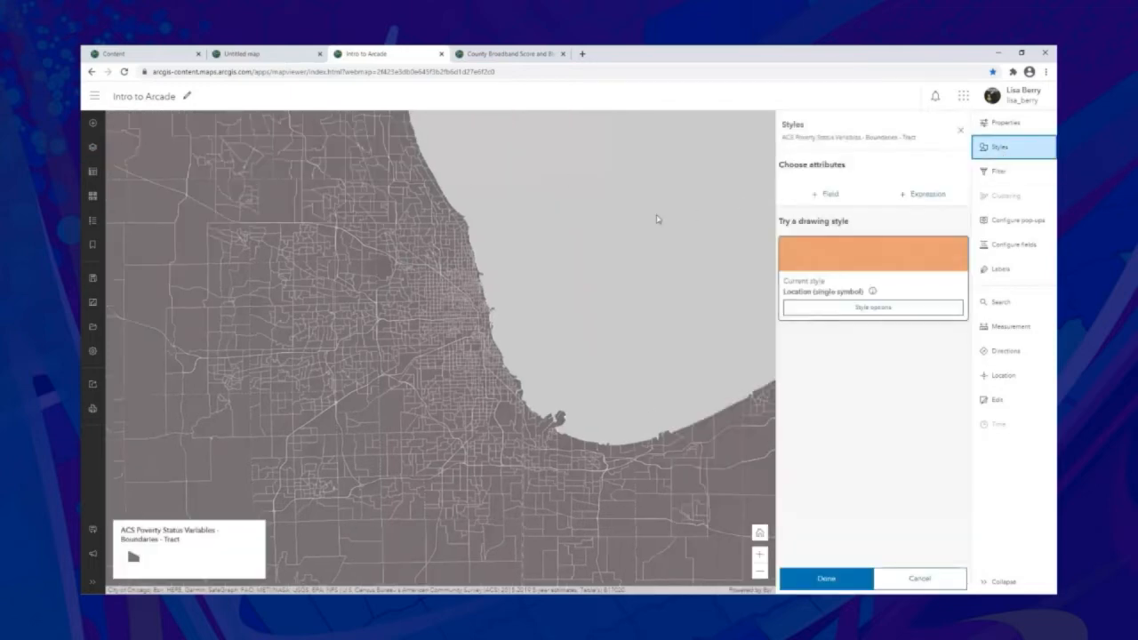
{"action": "left_click", "coordinate": [940, 194]}
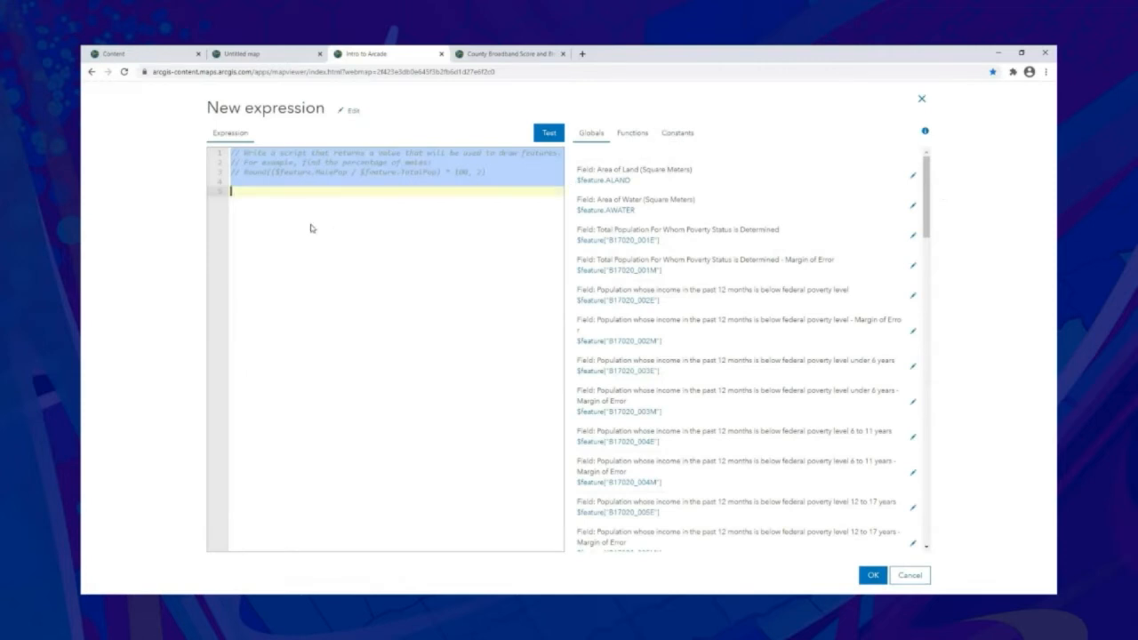
- Replace the sample script with the Arcade expression ($feature["B17020_003E"]/$feature["B17020_001E"])*100
{"action": "key", "text": "Delete"}
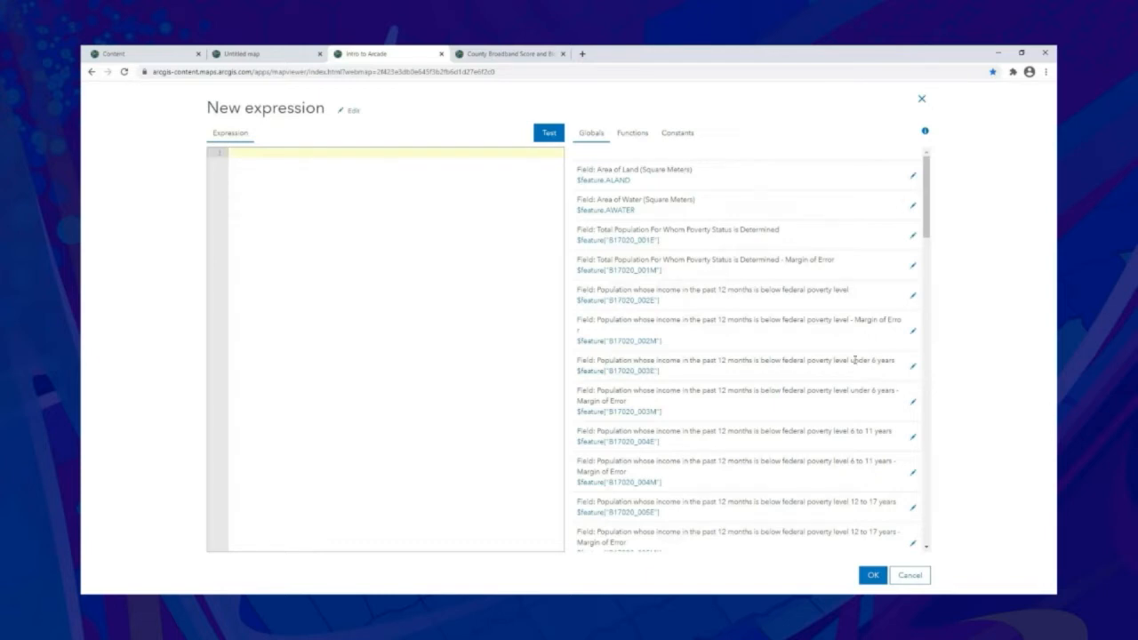
{"action": "left_click", "coordinate": [619, 370]}
{"action": "type", "text": "/"}
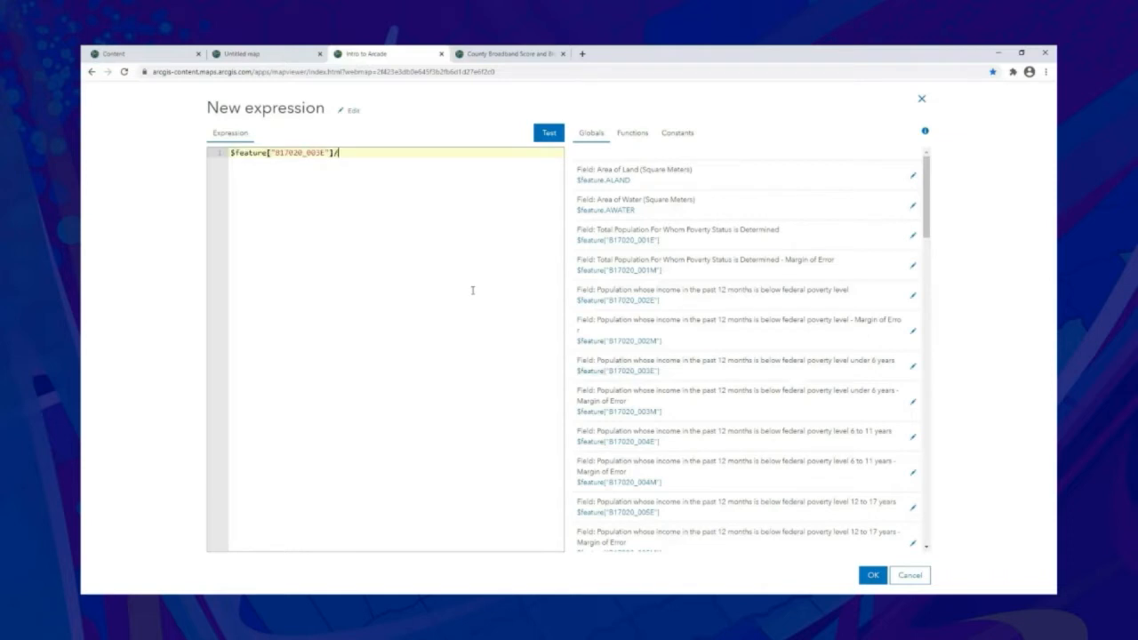
{"action": "left_click", "coordinate": [633, 240]}
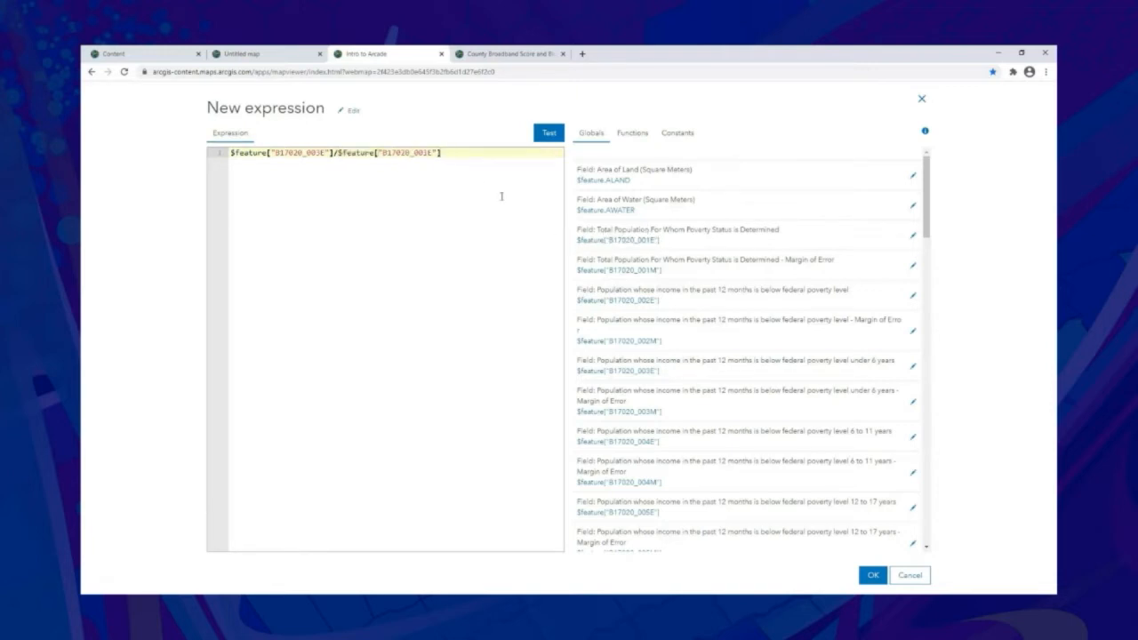
{"action": "type", "text": ")"}
{"action": "left_click", "coordinate": [230, 153]}
{"action": "type", "text": "("}
{"action": "left_click", "coordinate": [469, 153]}
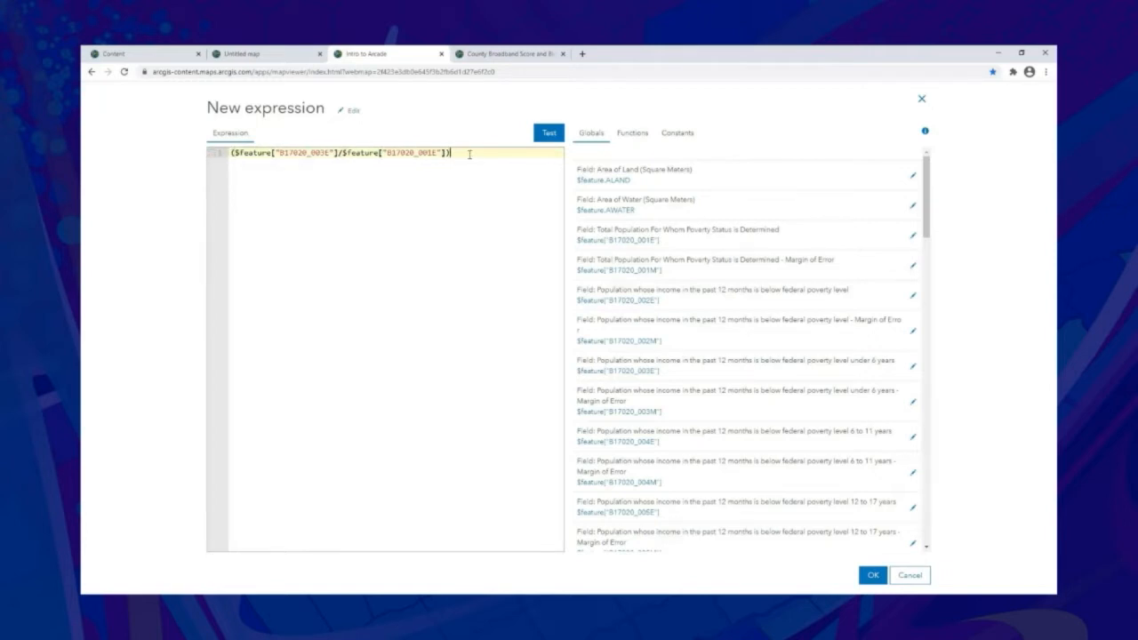
{"action": "type", "text": "*100"}
- Rename the new expression as Under 6 in poverty
{"action": "left_click", "coordinate": [351, 111]}
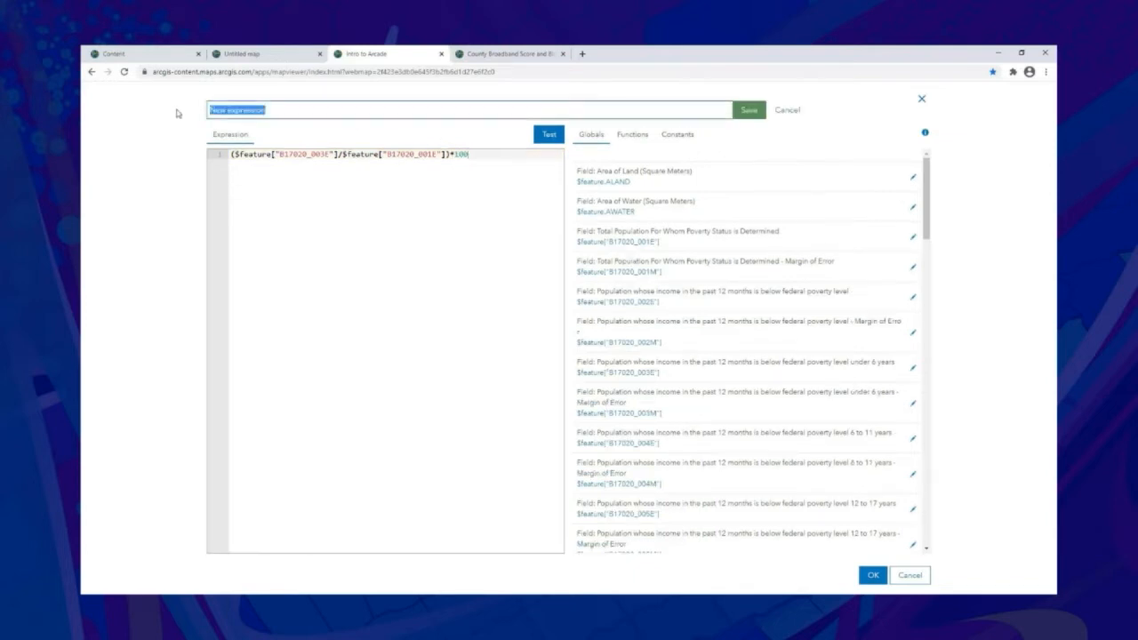
{"action": "type", "text": "Under 6 in poverty"}
{"action": "key", "text": "Return"}
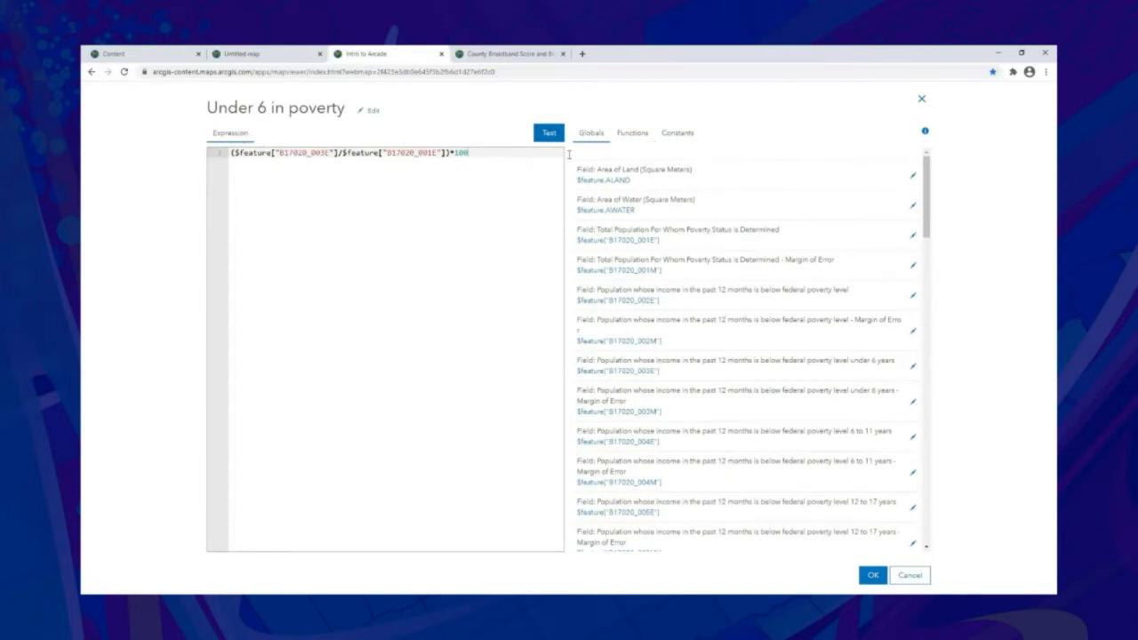
- Test the Under 6 in poverty expression, check the returned value, and close the test results
{"action": "left_click", "coordinate": [549, 135]}
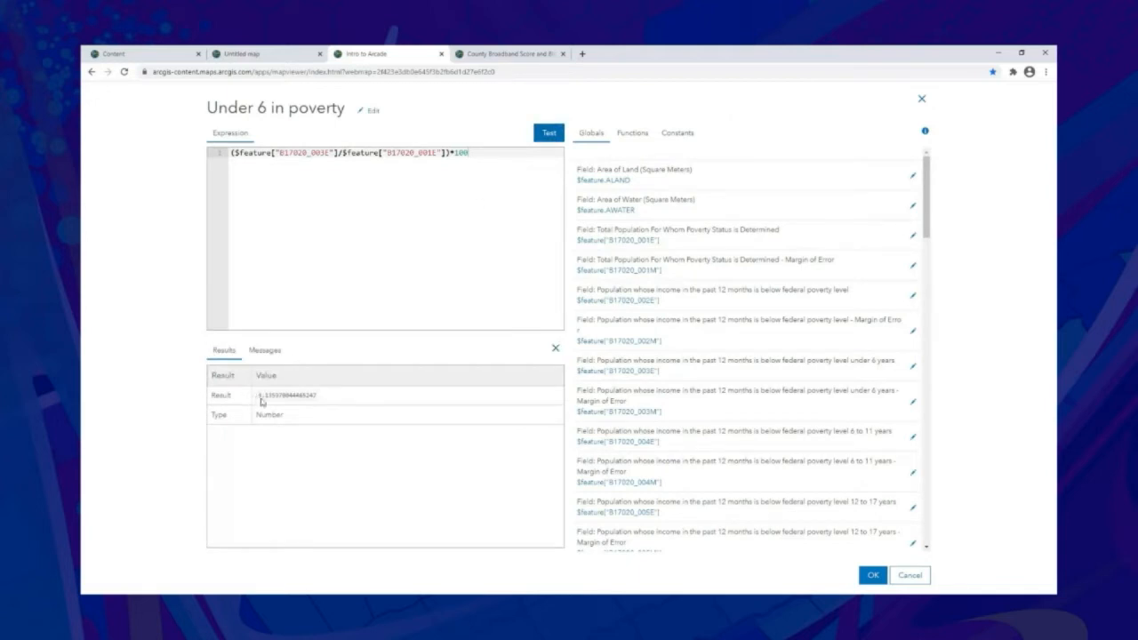
{"action": "left_click_drag", "start_coordinate": [261, 401], "coordinate": [343, 422]}
{"action": "left_click", "coordinate": [352, 423]}
{"action": "left_click", "coordinate": [554, 348]}
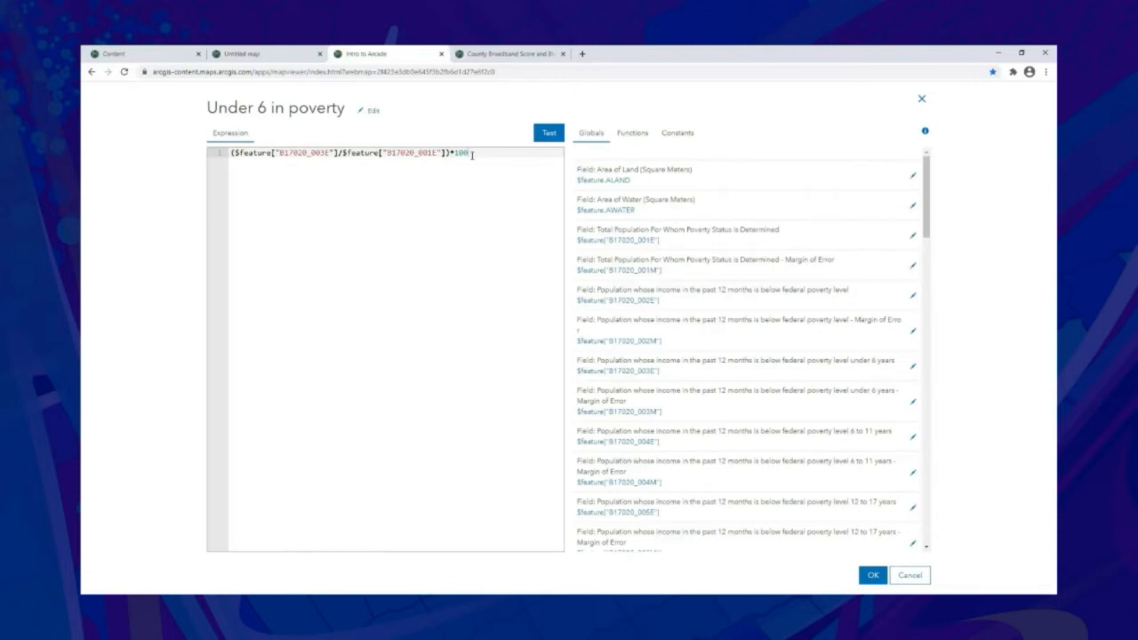
- Accept the expression and map the poverty tracts with the Counts and Amounts (color) style
{"action": "left_click", "coordinate": [871, 575]}
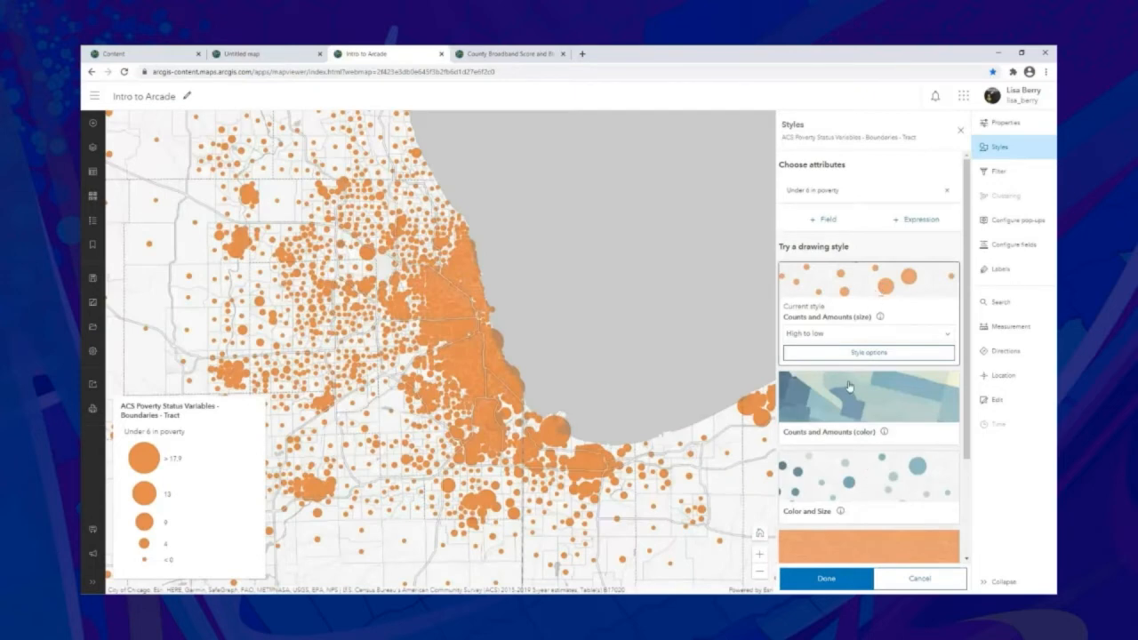
{"action": "left_click", "coordinate": [880, 399]}
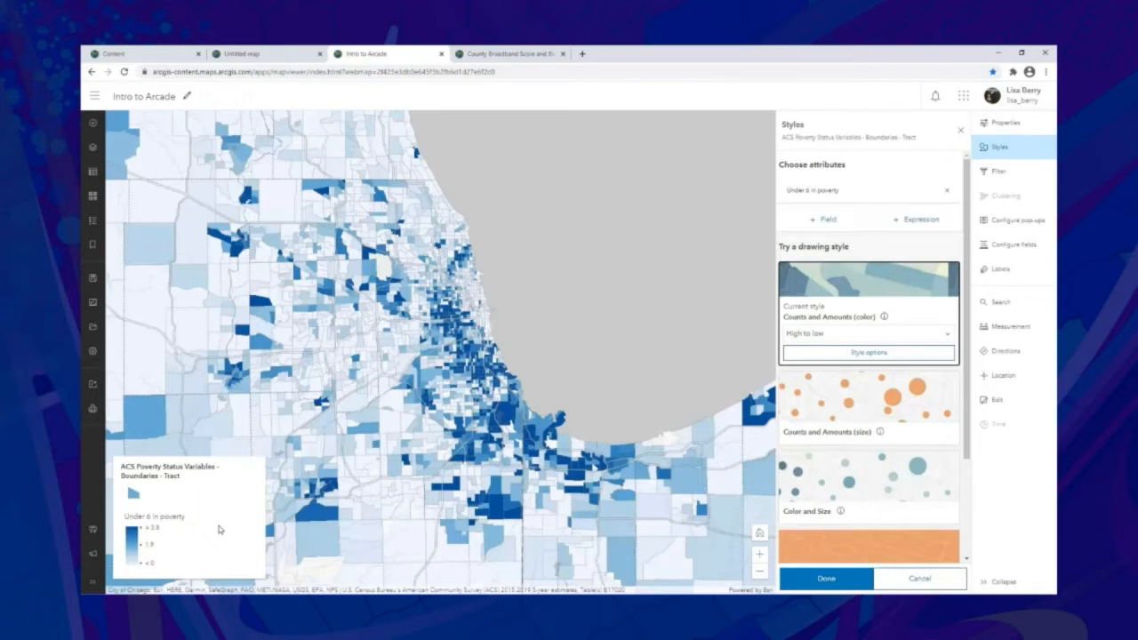
- Switch to the County Broadband Score and Block Broadband Service Level map and view its legend and the block layer's style settings
{"action": "left_click", "coordinate": [497, 53]}
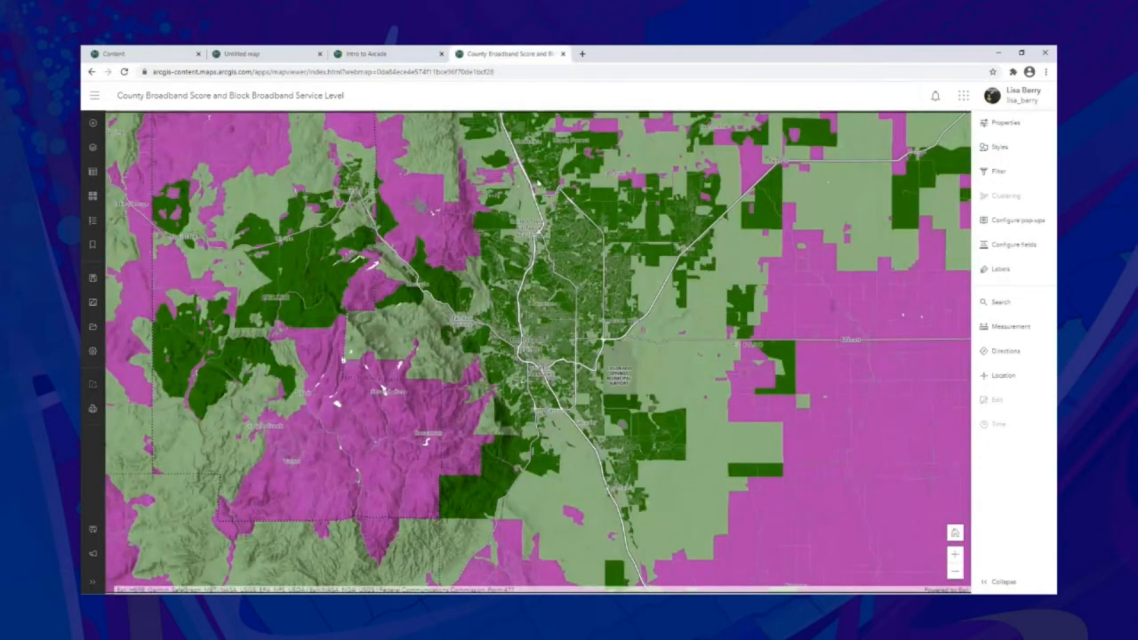
{"action": "left_click", "coordinate": [92, 222]}
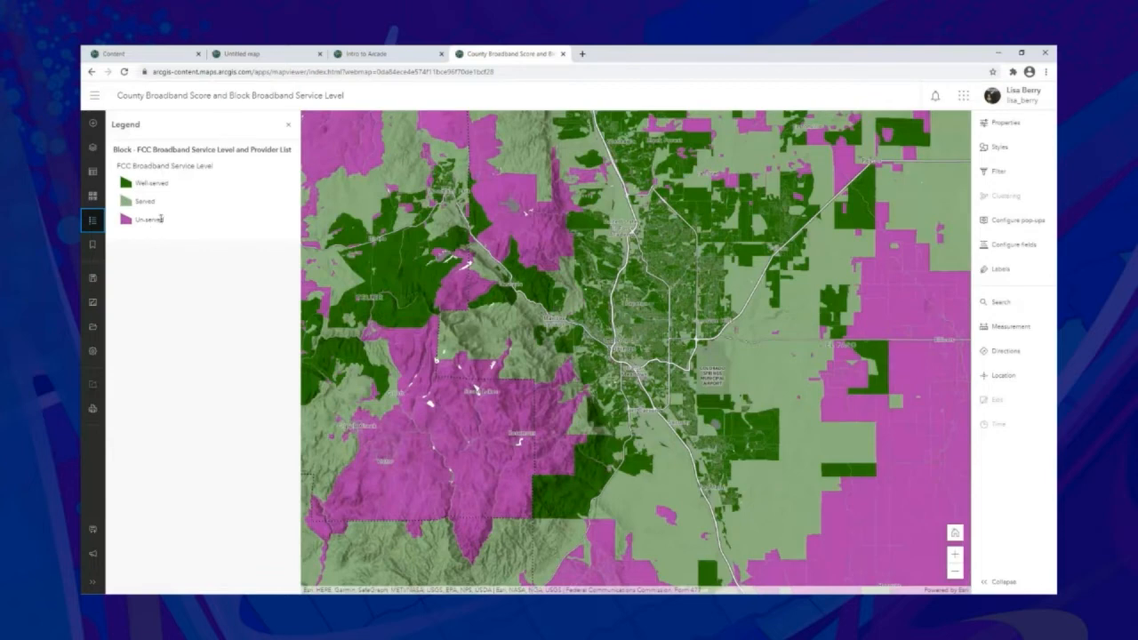
{"action": "left_click", "coordinate": [1031, 147]}
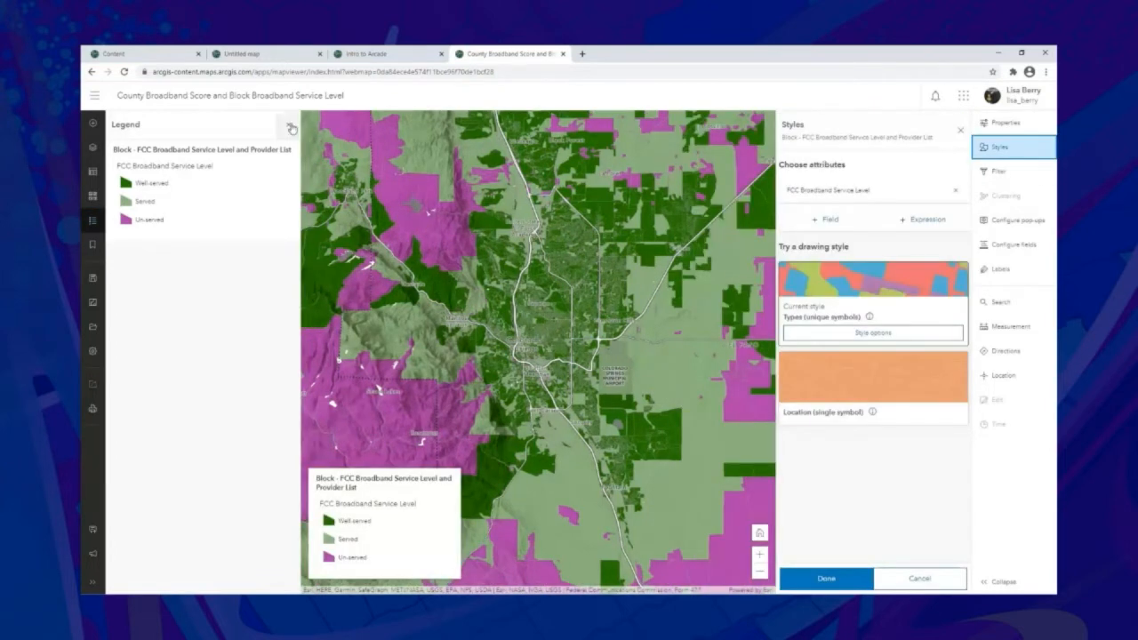
{"action": "left_click", "coordinate": [288, 125]}
- Open the FCC Broadband Service Level expression, examine how its conditions assign the service levels, and leave it without changes
{"action": "left_click", "coordinate": [859, 193]}
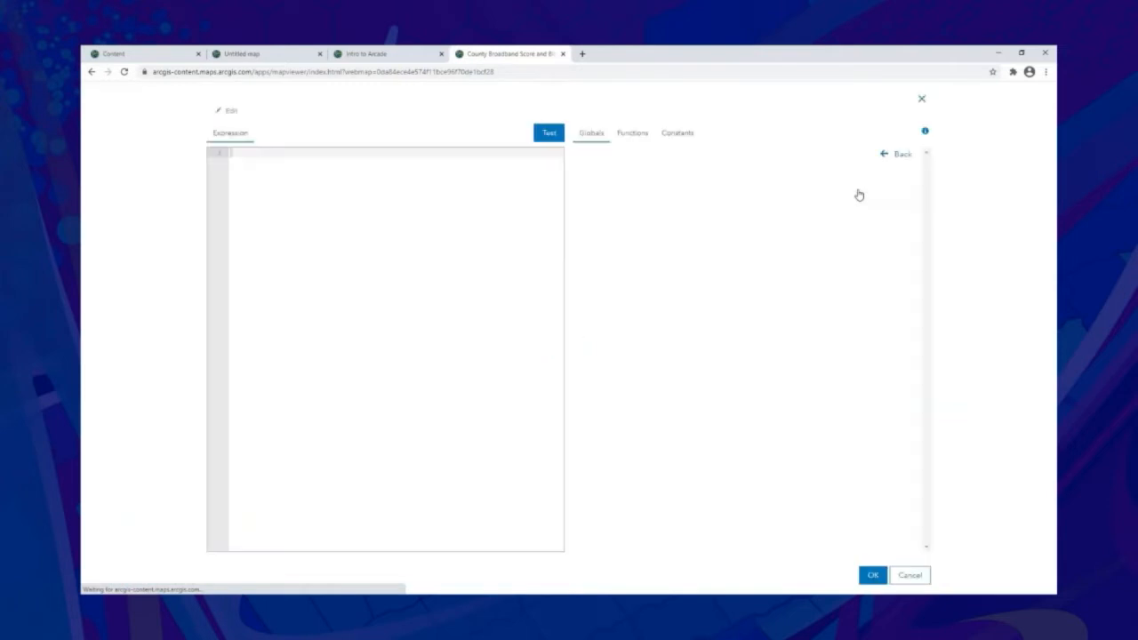
{"action": "left_click", "coordinate": [510, 252]}
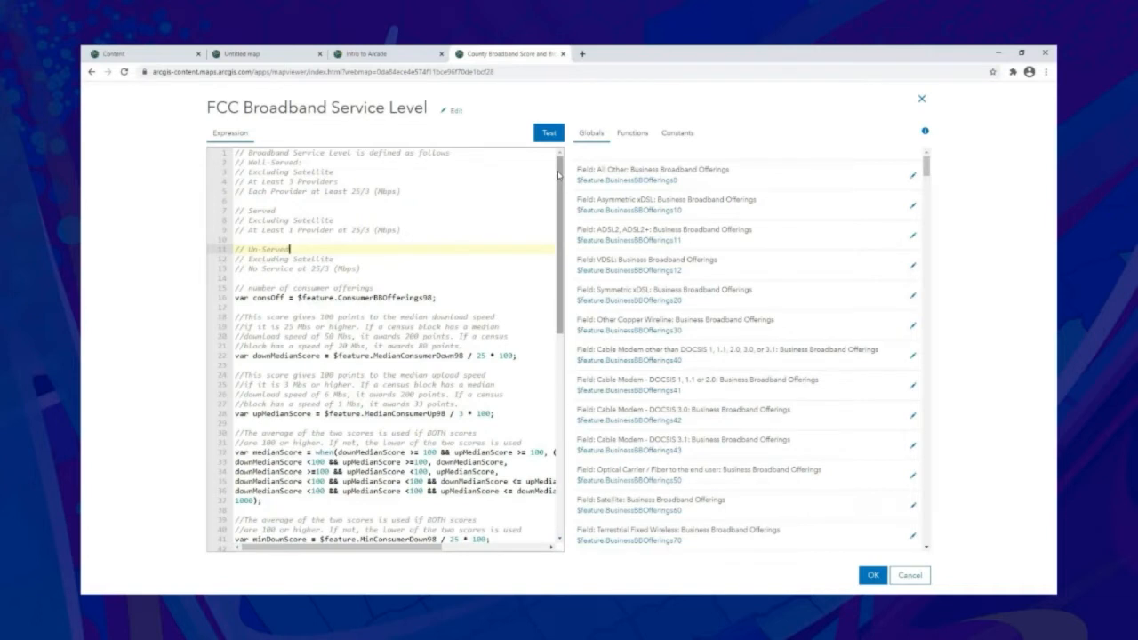
{"action": "left_click_drag", "start_coordinate": [558, 174], "coordinate": [566, 383]}
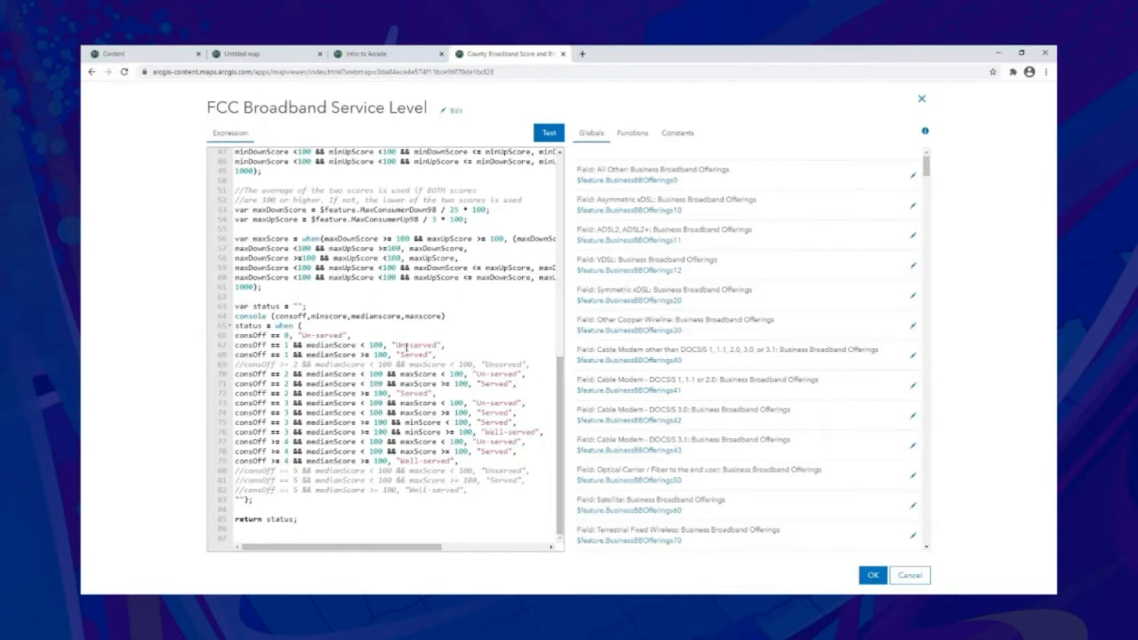
{"action": "left_click", "coordinate": [400, 345]}
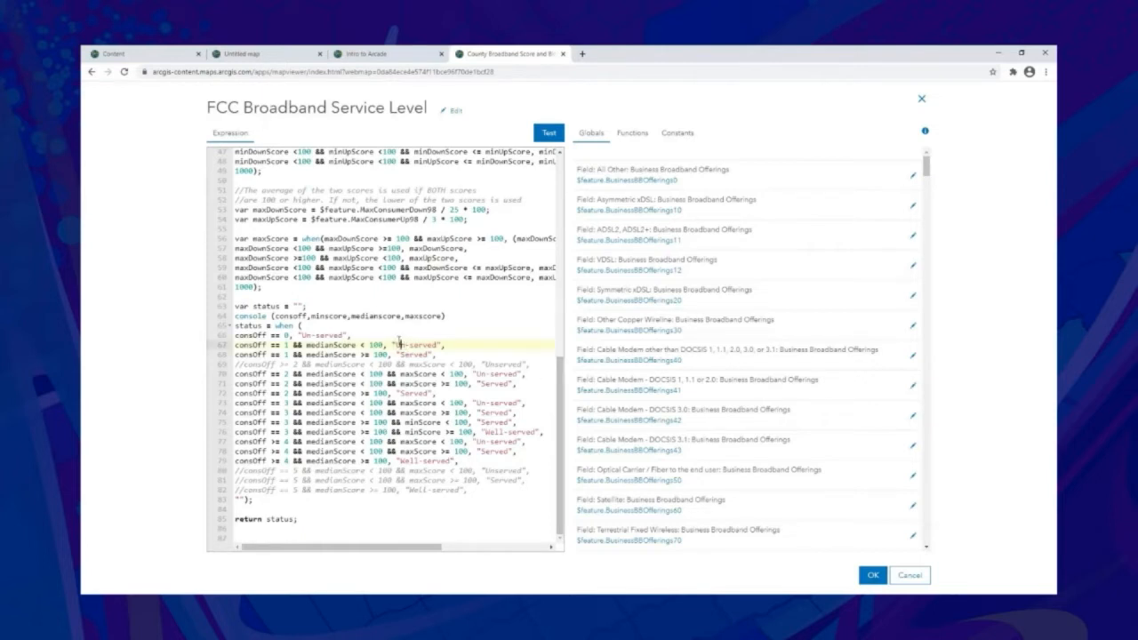
{"action": "left_click_drag", "start_coordinate": [392, 345], "coordinate": [451, 345]}
{"action": "left_click", "coordinate": [451, 345]}
{"action": "scroll", "coordinate": [448, 366], "scroll_direction": "up", "scroll_amount": 1}
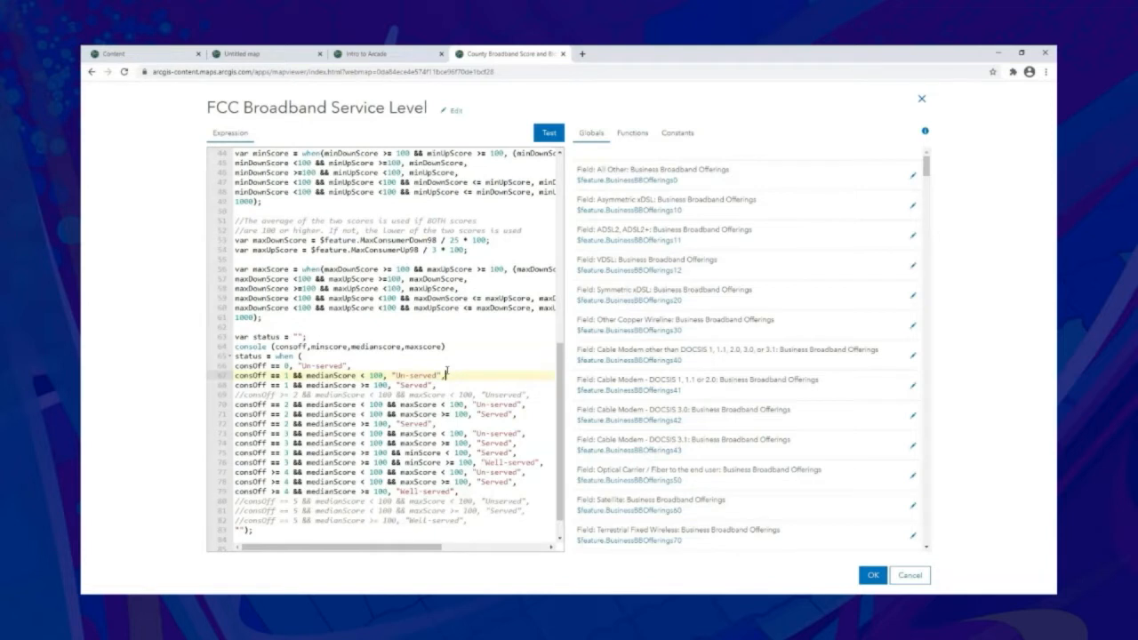
{"action": "scroll", "coordinate": [446, 371], "scroll_direction": "down", "scroll_amount": 1}
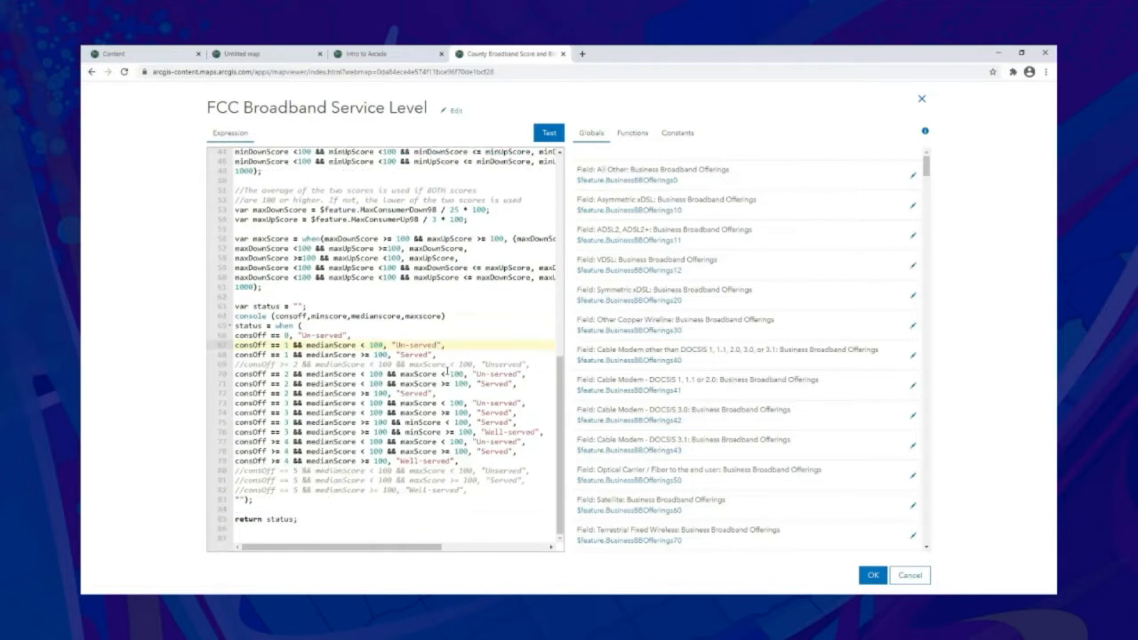
{"action": "left_click", "coordinate": [905, 576]}
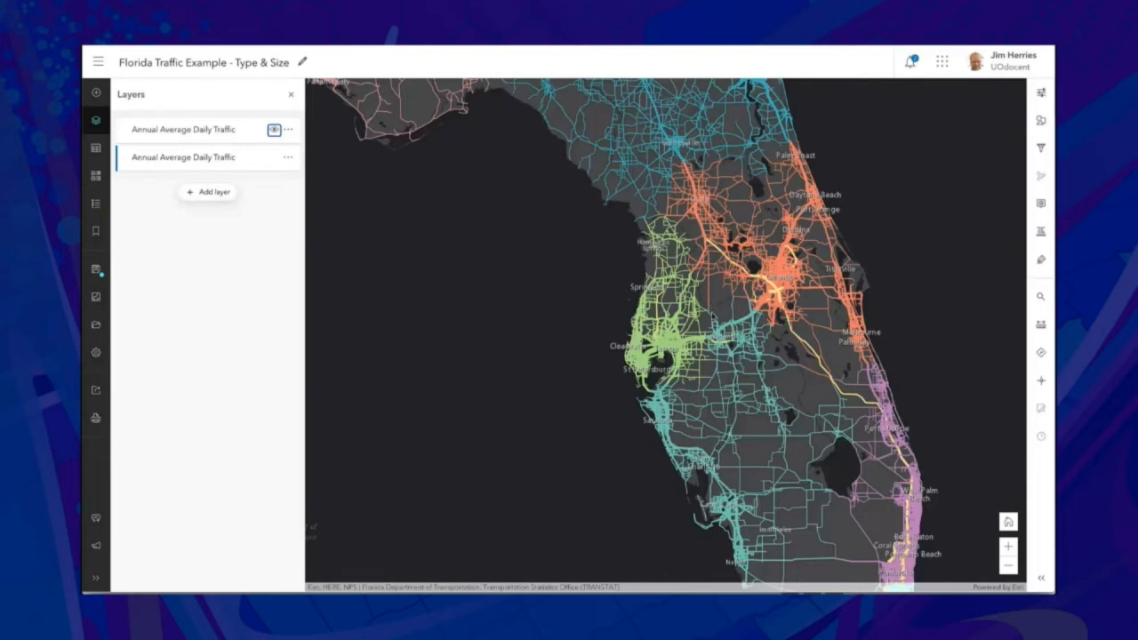
- In the Florida Traffic Example map, hide the upper Annual Average Daily Traffic layer and open the lower layer's style settings
{"action": "left_click", "coordinate": [219, 136]}
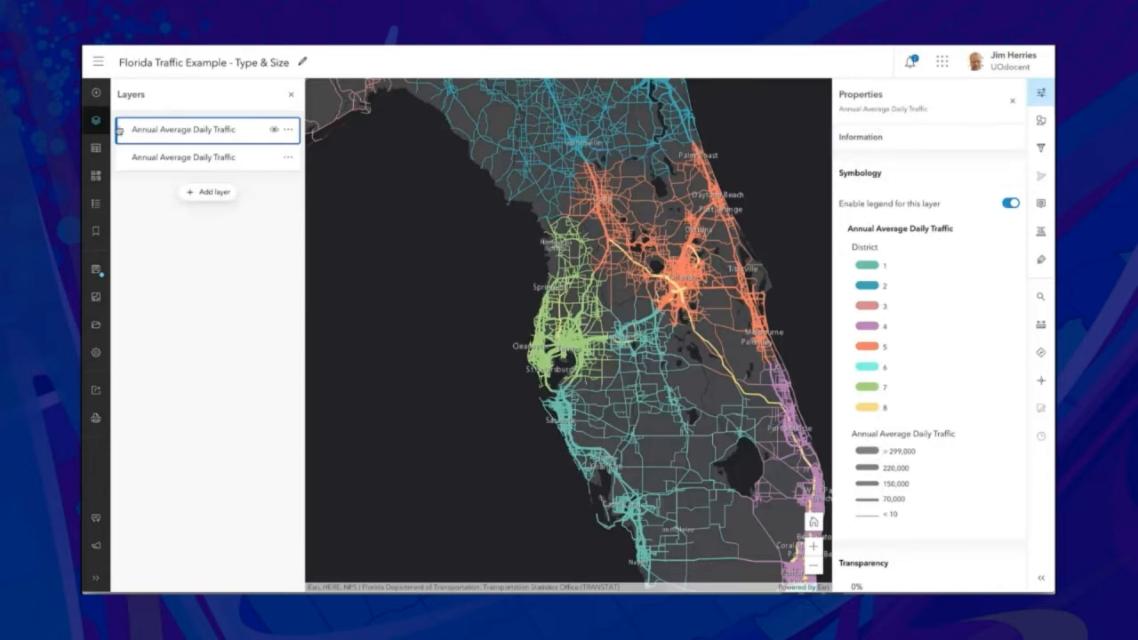
{"action": "left_click", "coordinate": [274, 129]}
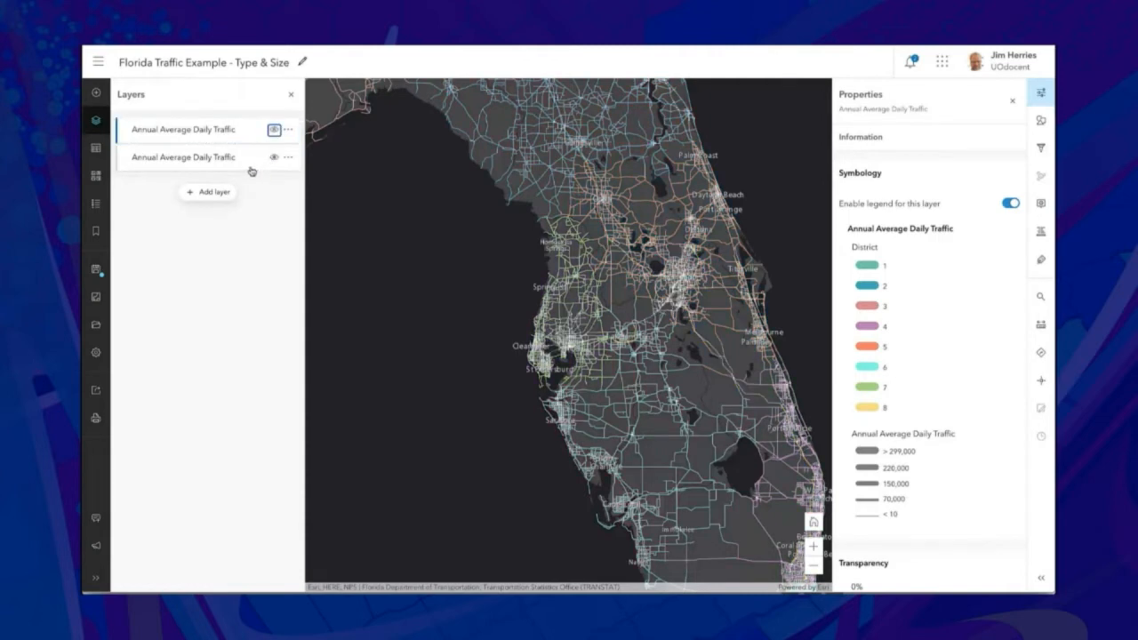
{"action": "left_click", "coordinate": [238, 169]}
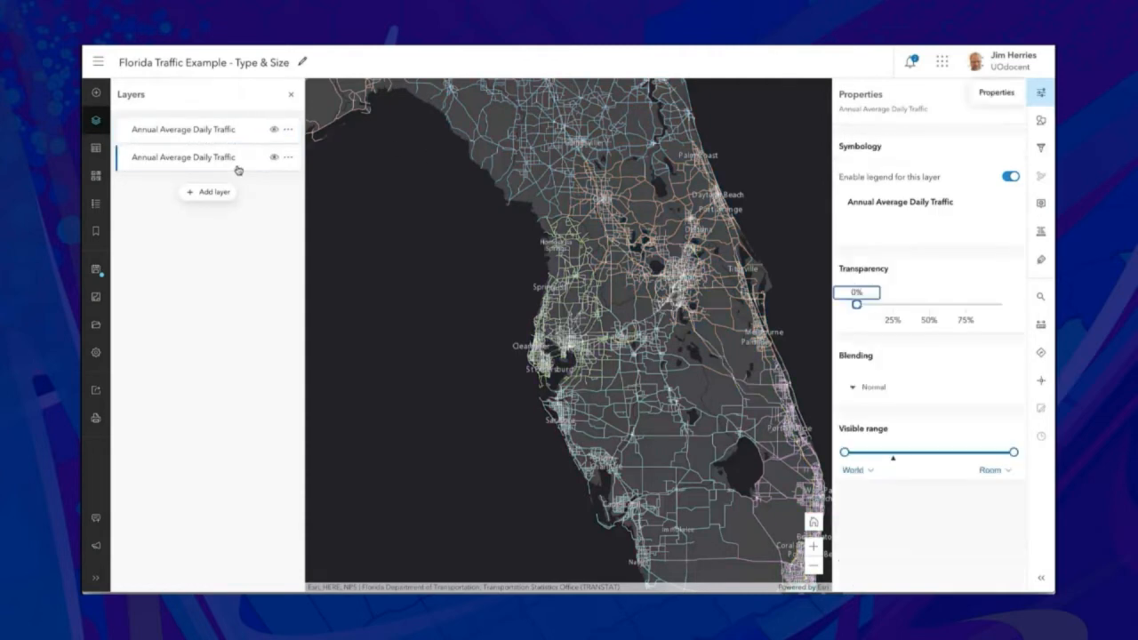
{"action": "left_click", "coordinate": [1040, 123]}
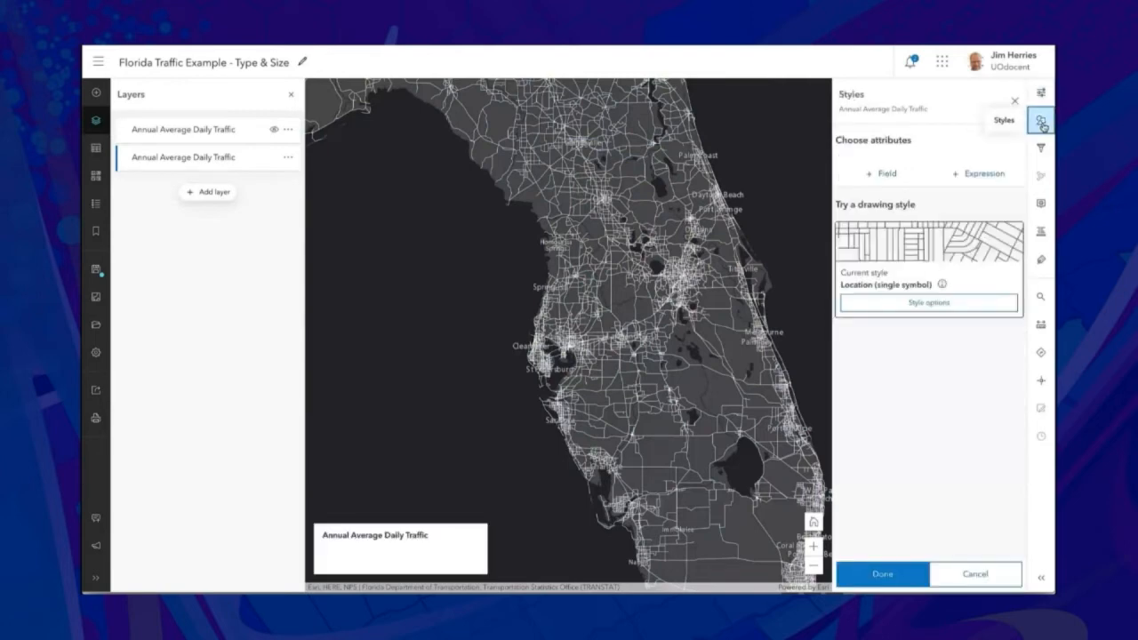
- Add the District and Annual Average Daily Traffic fields as style attributes of the lower traffic layer
{"action": "left_click", "coordinate": [884, 174]}
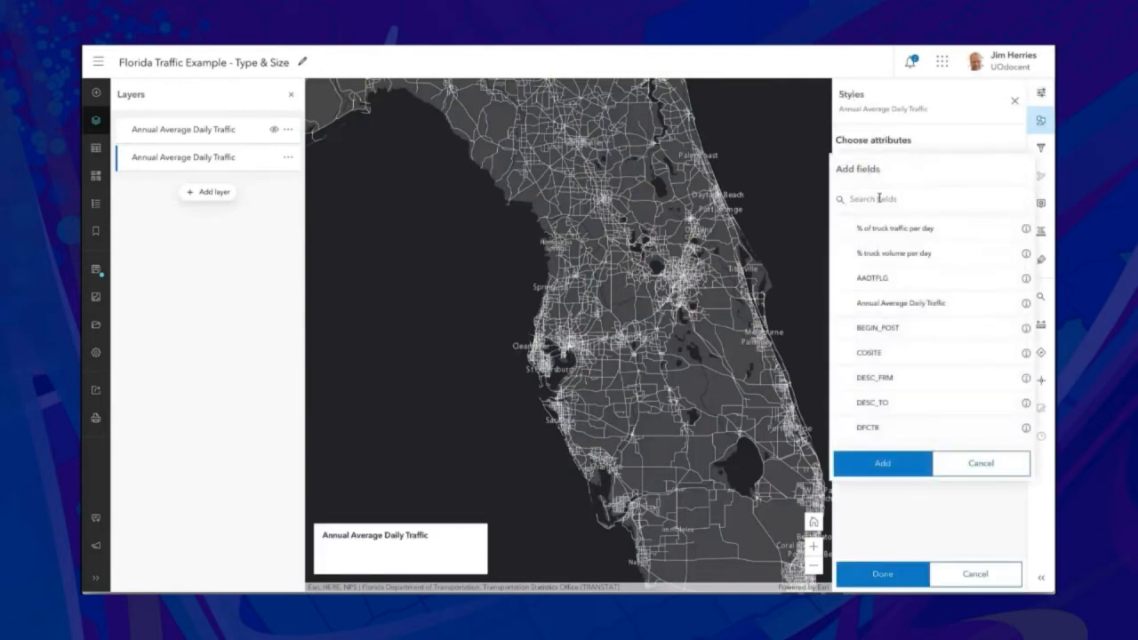
{"action": "left_click", "coordinate": [879, 198]}
{"action": "type", "text": "dist"}
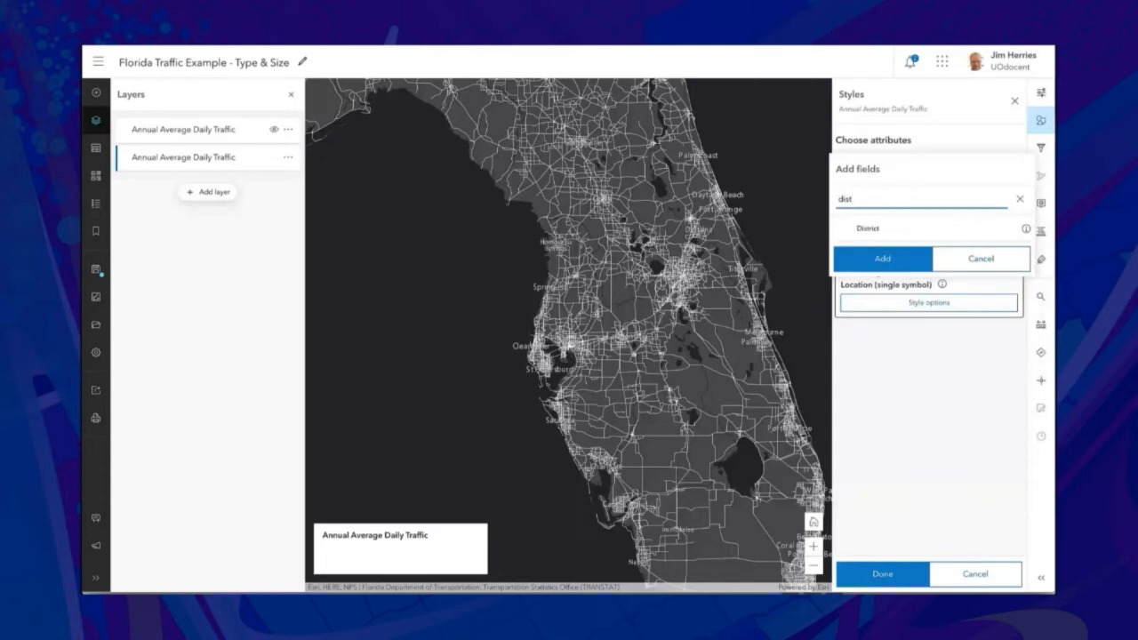
{"action": "left_click", "coordinate": [871, 230]}
{"action": "left_click", "coordinate": [882, 258]}
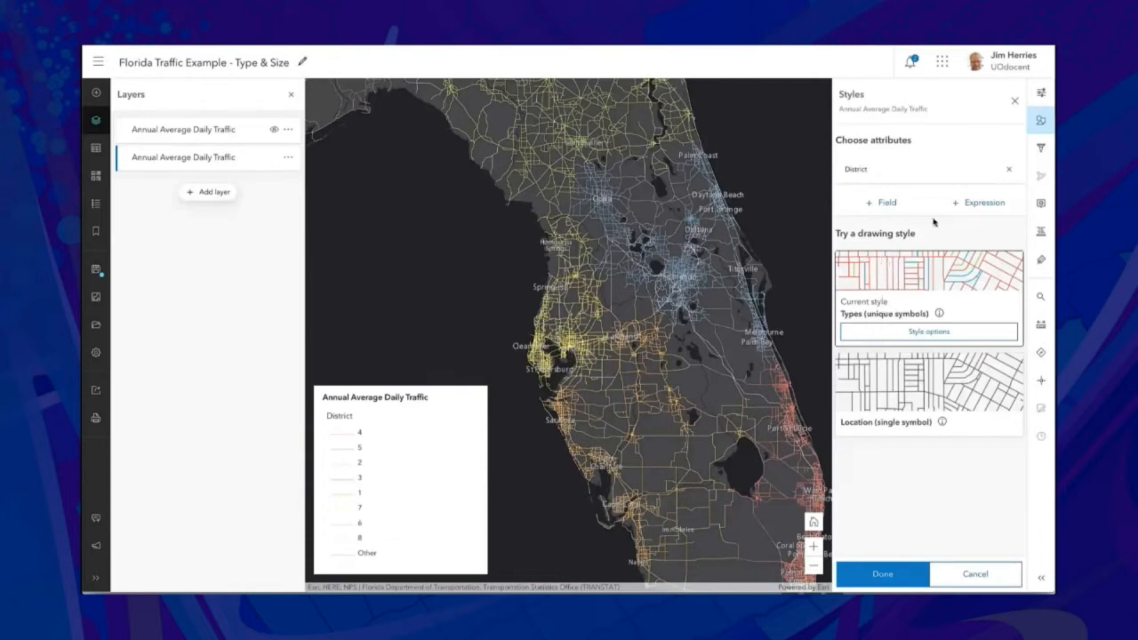
{"action": "left_click", "coordinate": [883, 205]}
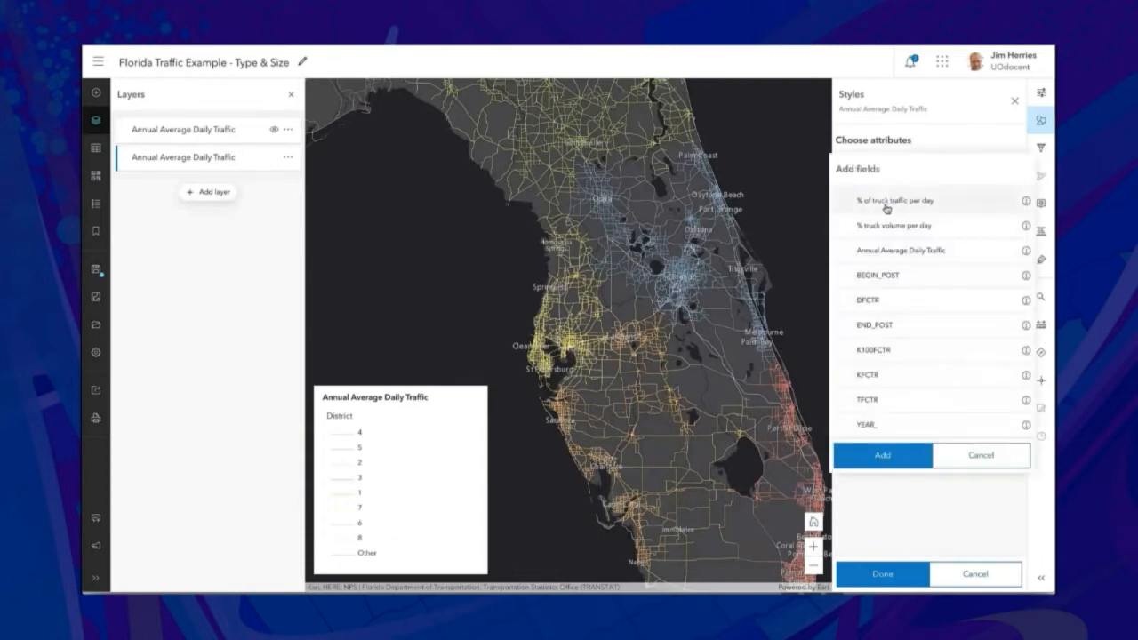
{"action": "left_click", "coordinate": [880, 254]}
{"action": "left_click", "coordinate": [878, 456]}
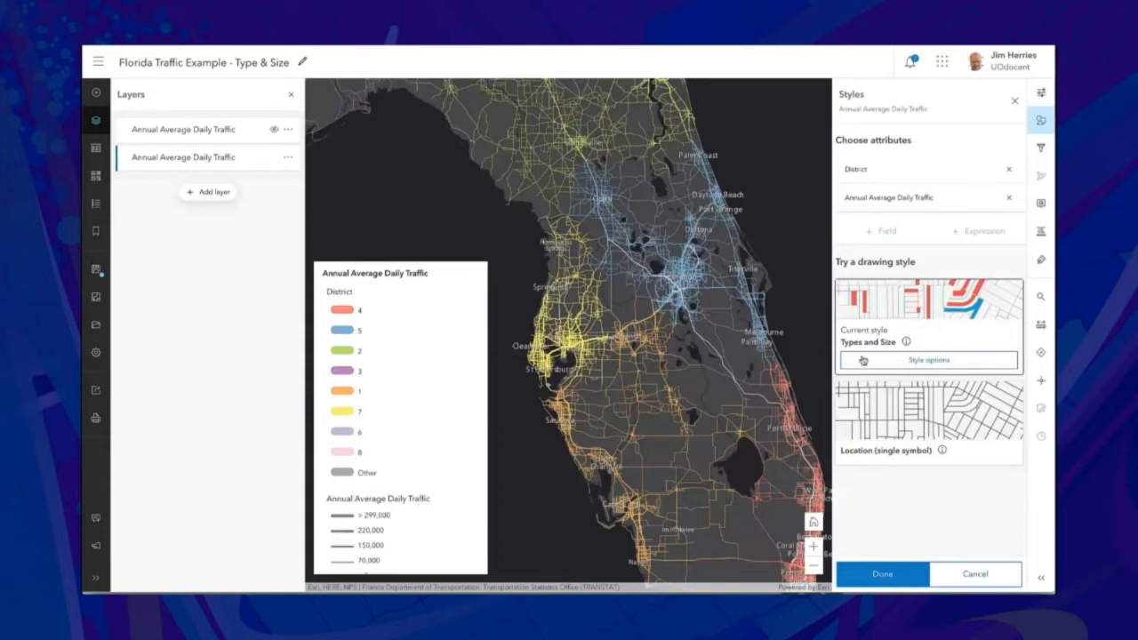
- In the Types and Size options, limit the District color ramps to Bright and apply the fourth ramp, starting with red, blue and green
{"action": "left_click", "coordinate": [920, 363]}
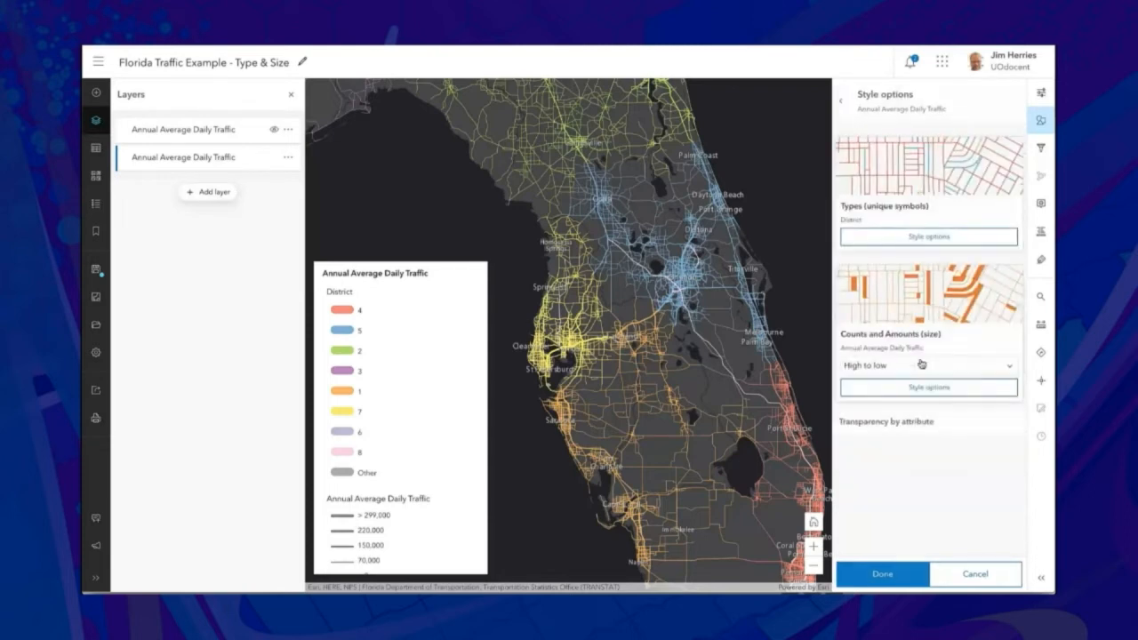
{"action": "left_click", "coordinate": [931, 173]}
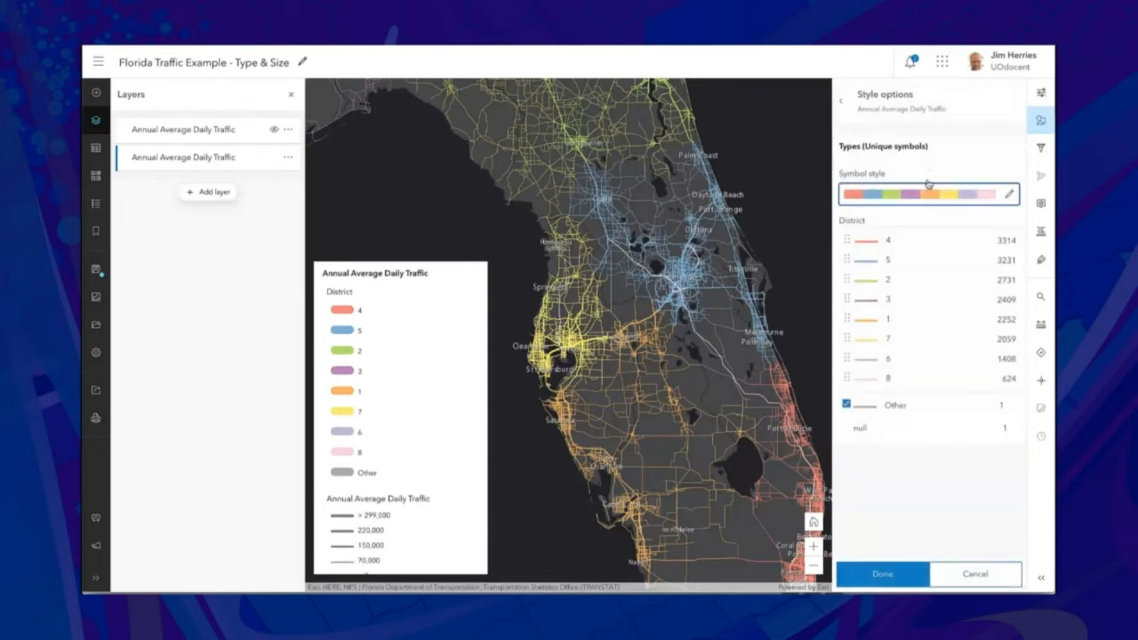
{"action": "left_click", "coordinate": [924, 194]}
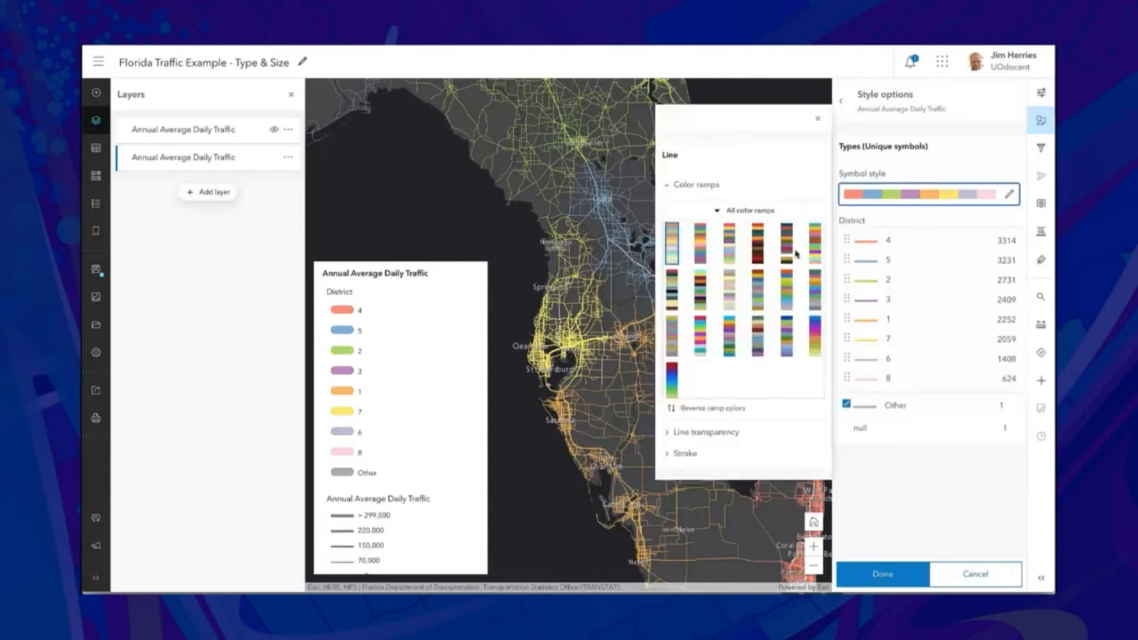
{"action": "left_click", "coordinate": [738, 213]}
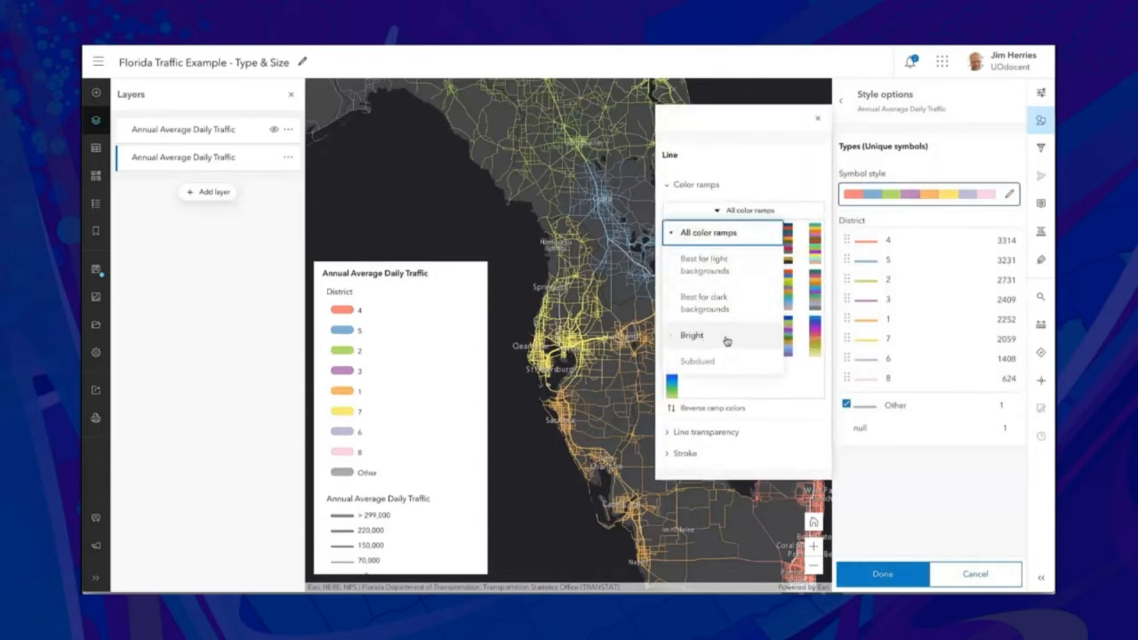
{"action": "left_click", "coordinate": [726, 342]}
{"action": "left_click", "coordinate": [698, 252]}
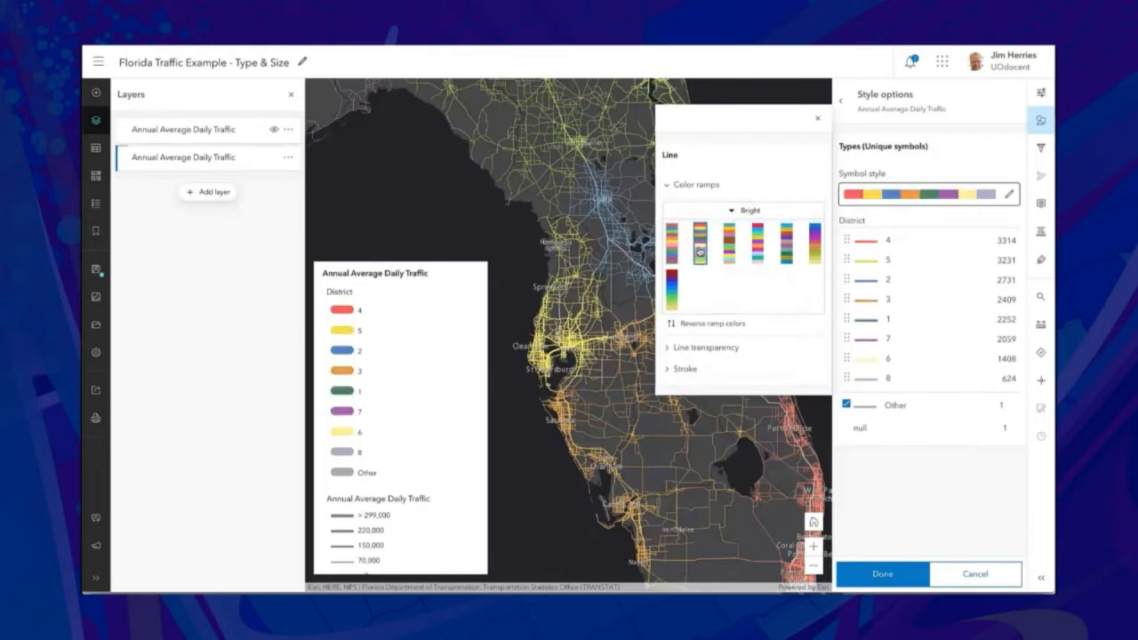
{"action": "left_click", "coordinate": [729, 245]}
{"action": "left_click", "coordinate": [757, 252]}
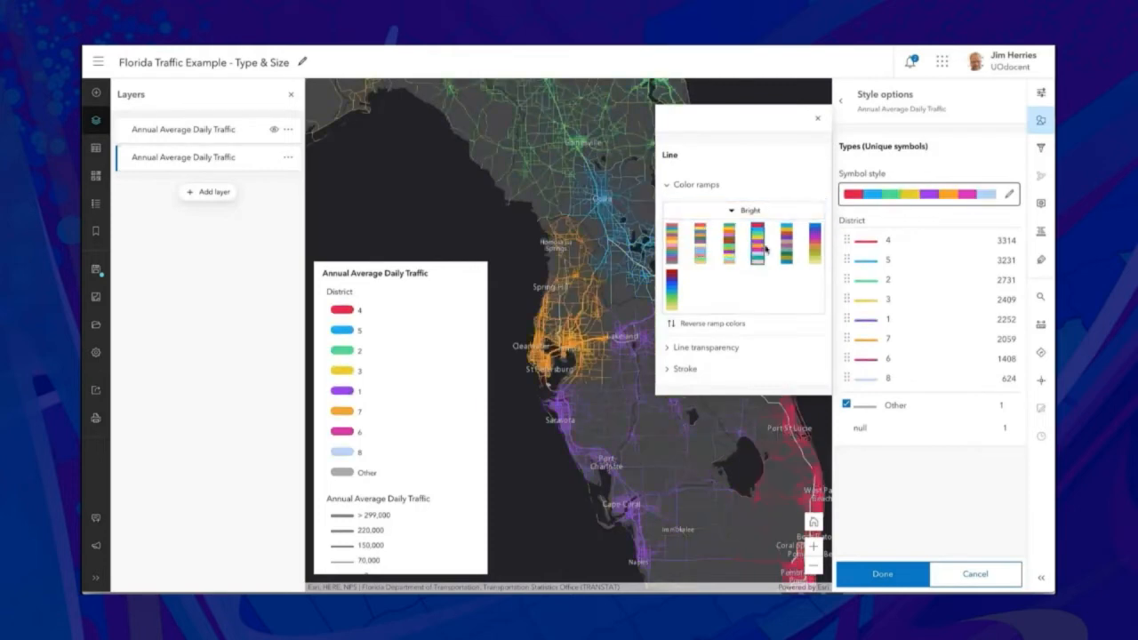
- Compare the fifth Bright ramp, reapply the fourth one, and recolor District 8 a muted grayish lavender, finishing the Types options
{"action": "left_click", "coordinate": [786, 250]}
{"action": "left_click", "coordinate": [757, 252]}
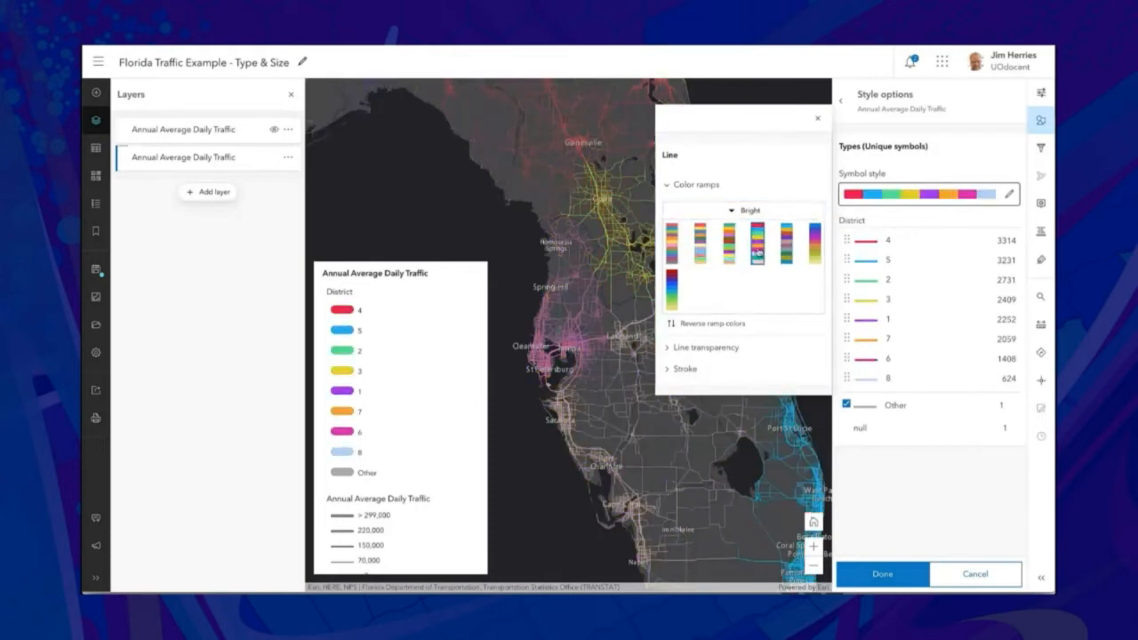
{"action": "left_click", "coordinate": [866, 380]}
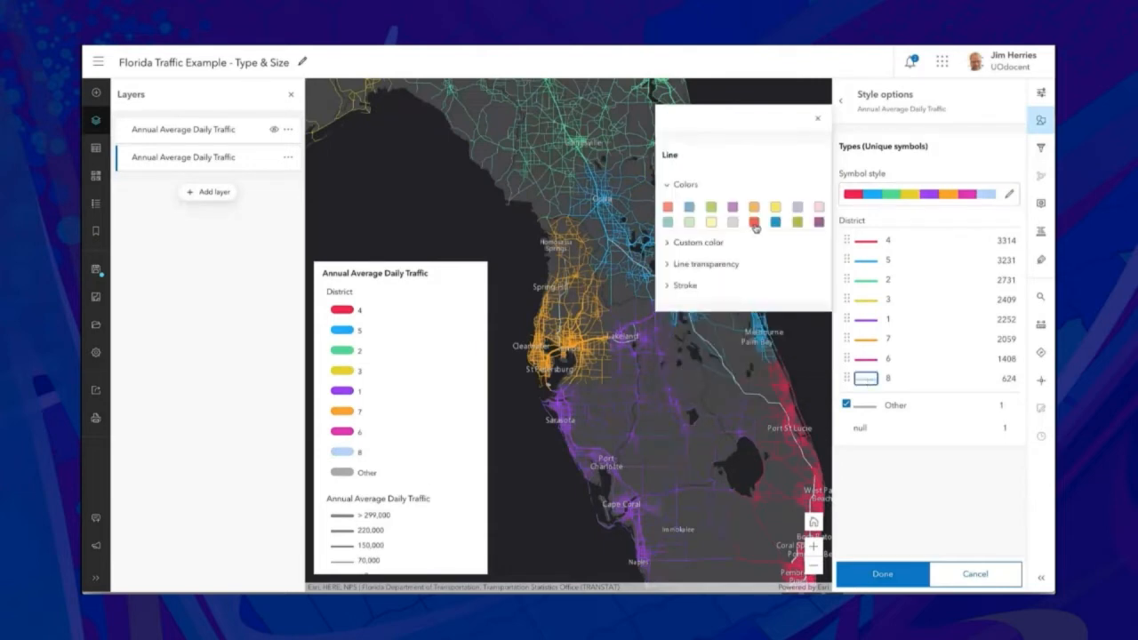
{"action": "left_click", "coordinate": [798, 207]}
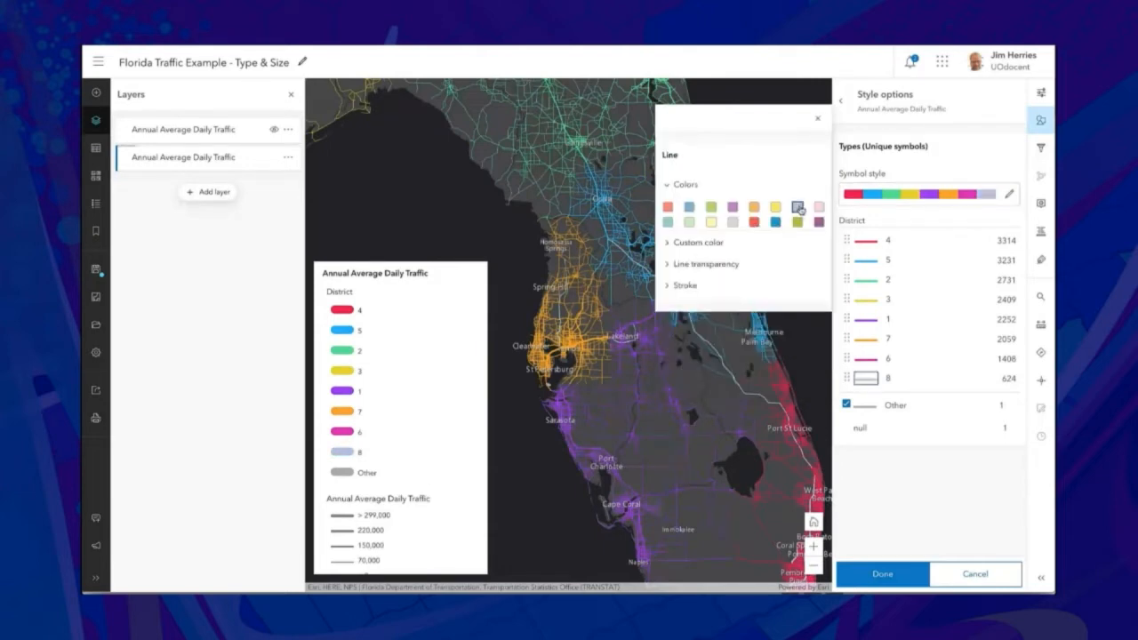
{"action": "left_click", "coordinate": [817, 119]}
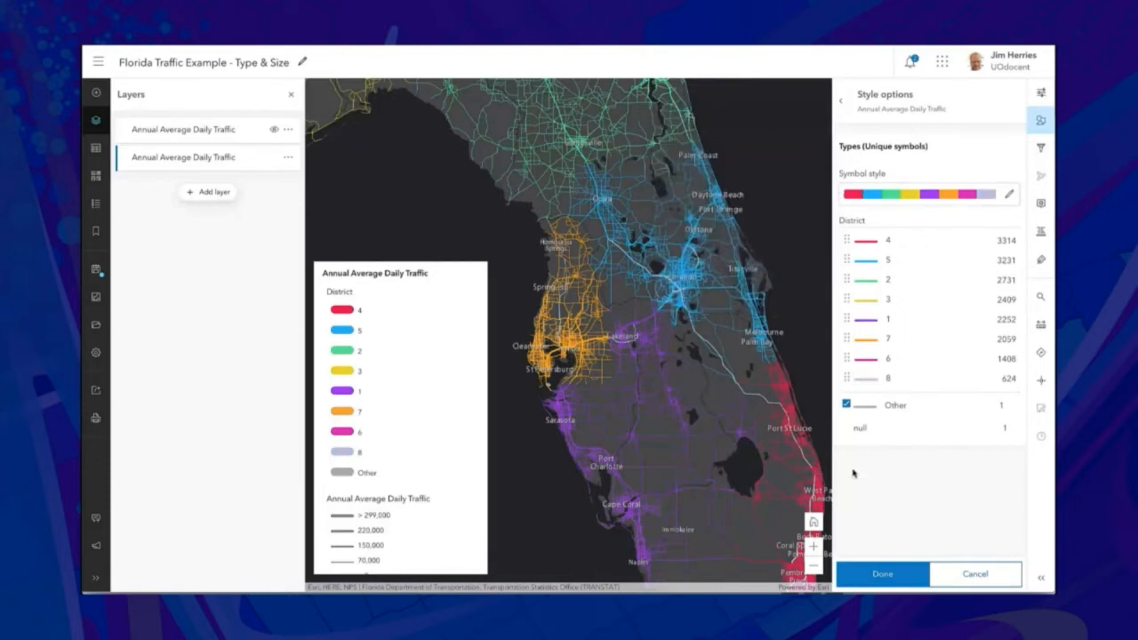
{"action": "left_click", "coordinate": [880, 574]}
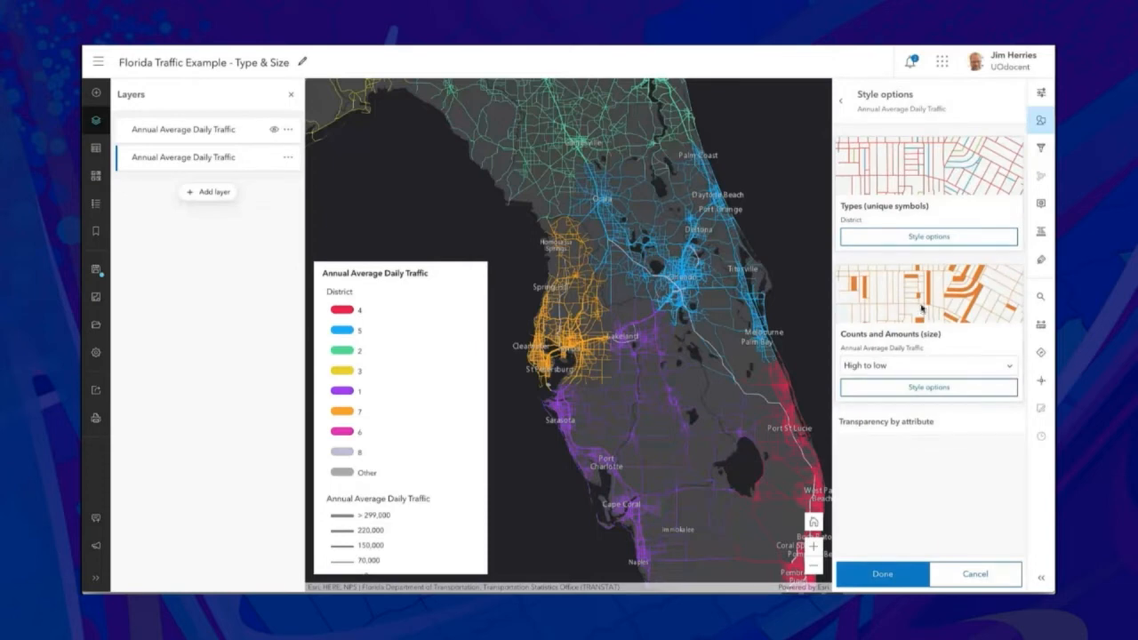
- In the Counts and Amounts (size) options, set the upper traffic limit to 250000 and the maximum line size to 14
{"action": "left_click", "coordinate": [921, 309]}
{"action": "left_click", "coordinate": [889, 310]}
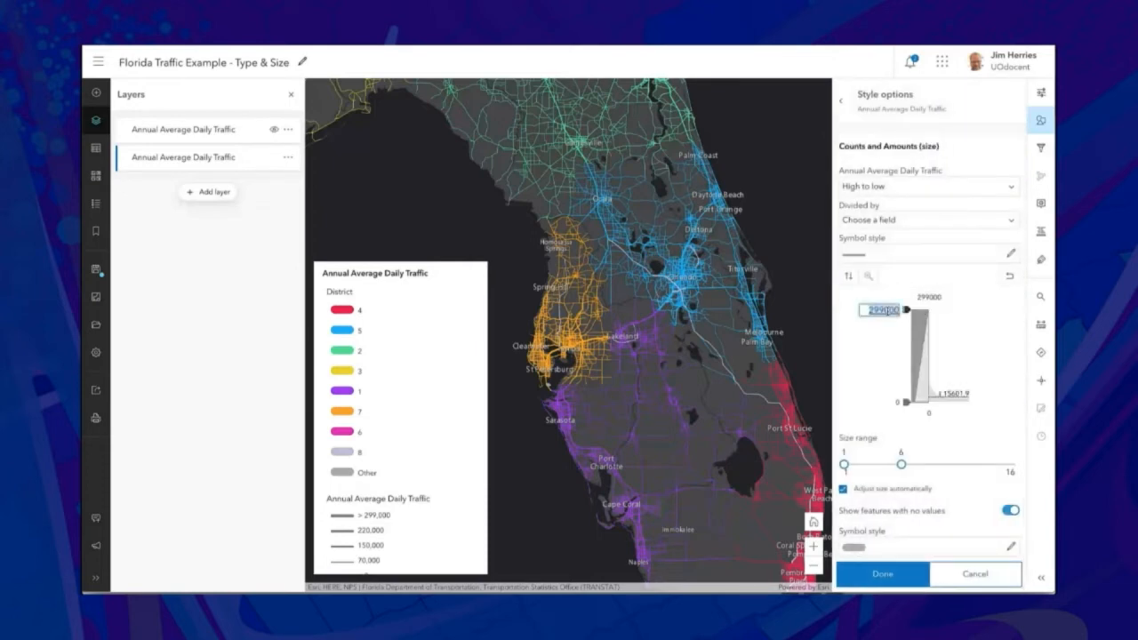
{"action": "type", "text": "25"}
{"action": "key", "text": "Return"}
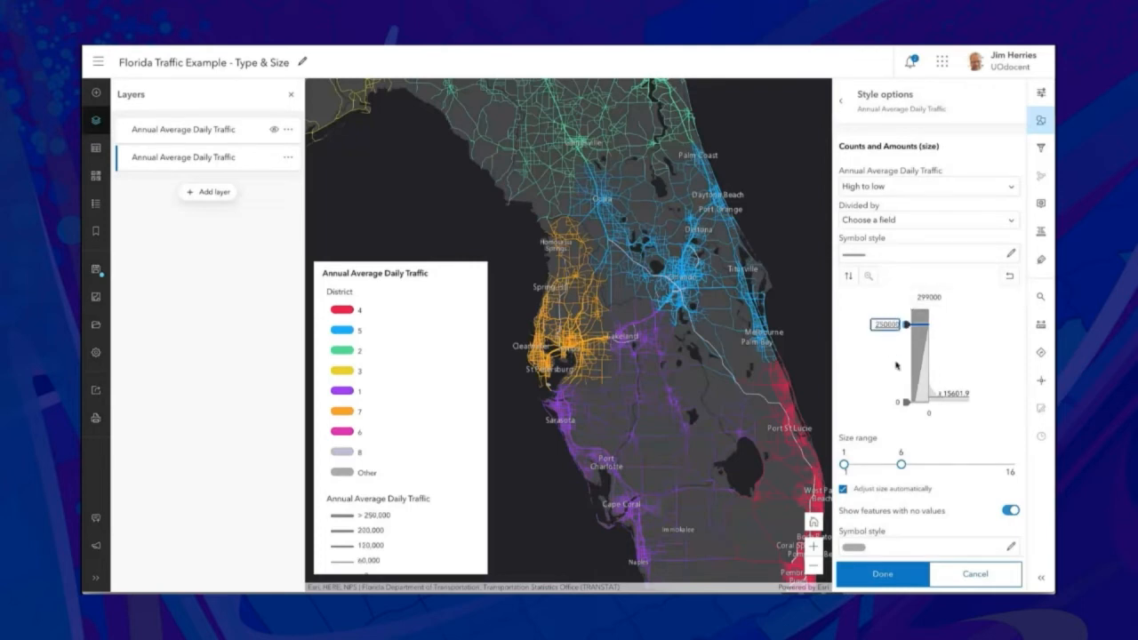
{"action": "left_click", "coordinate": [900, 464]}
{"action": "left_click_drag", "start_coordinate": [900, 465], "coordinate": [992, 473]}
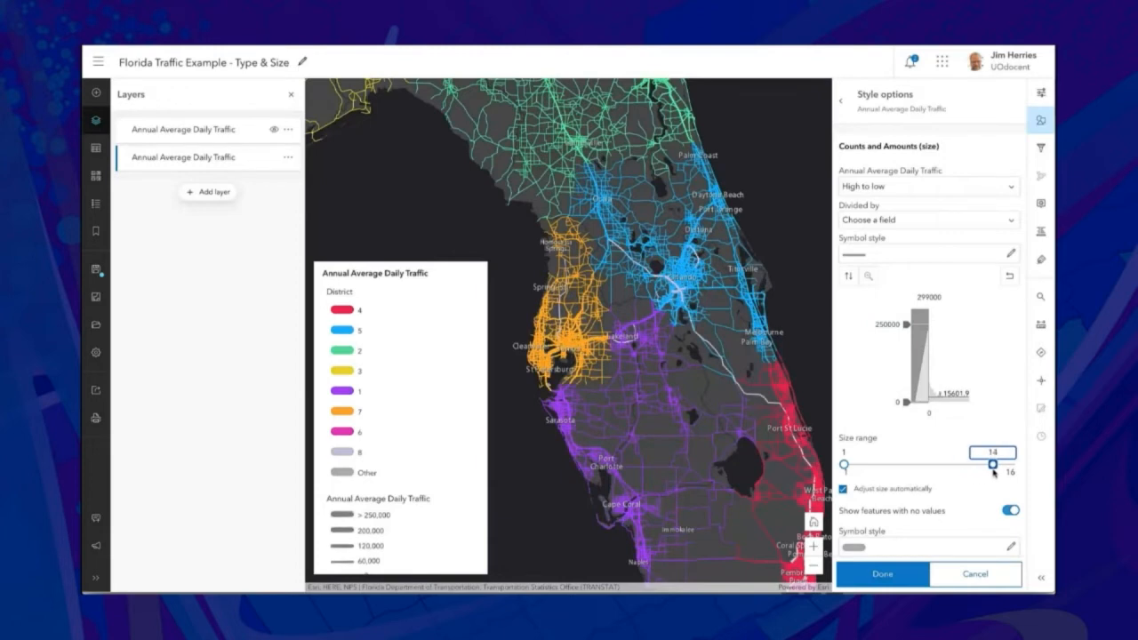
- Set the lower limit of the Annual Average Daily Traffic size range to 1000
{"action": "left_click", "coordinate": [901, 403]}
{"action": "key", "text": "Return"}
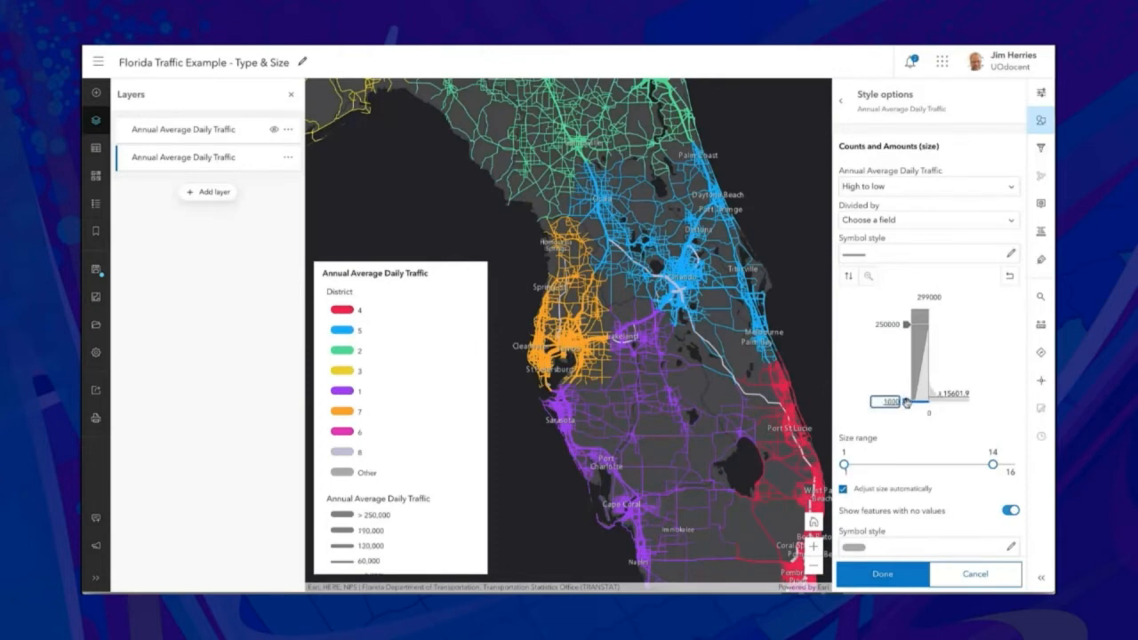
{"action": "mouse_move", "coordinate": [905, 402]}
{"action": "left_mouse_down"}
{"action": "mouse_move", "coordinate": [905, 338]}
{"action": "mouse_move", "coordinate": [910, 412]}
{"action": "mouse_move", "coordinate": [905, 399]}
{"action": "left_mouse_up"}
{"action": "type", "text": "100"}
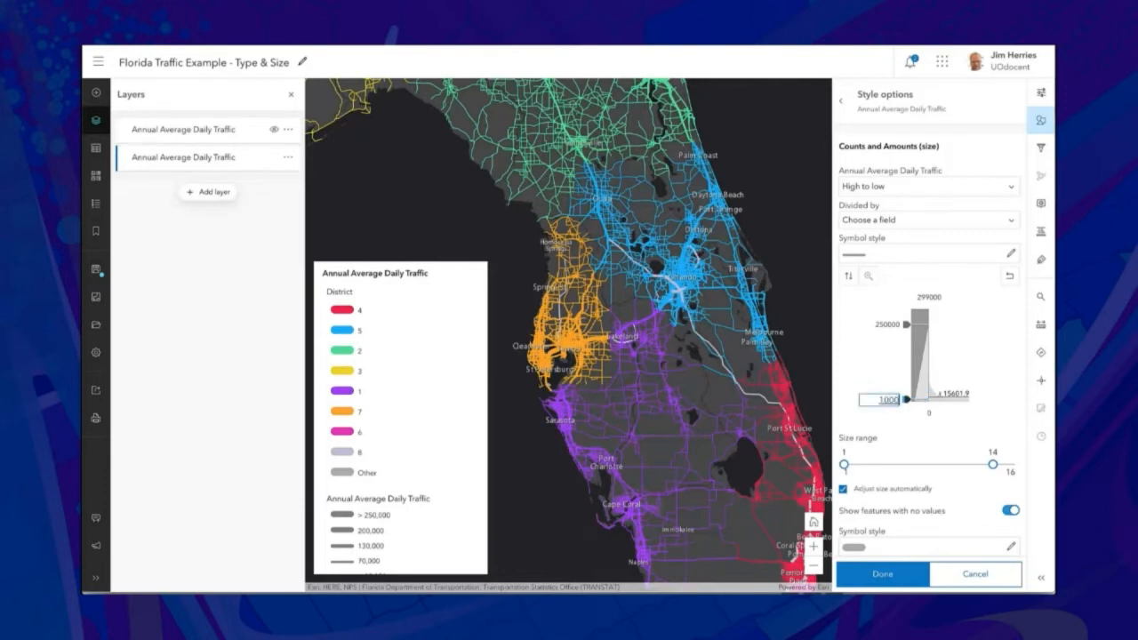
{"action": "key", "text": "Return"}
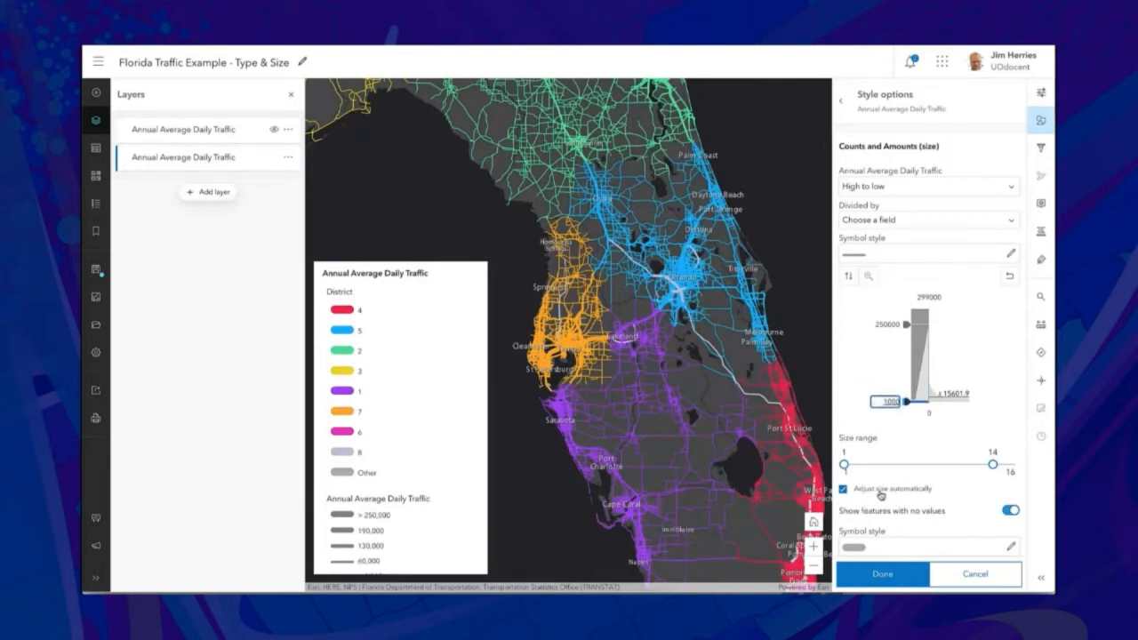
- Check how the automatic line sizes adapt at closer and wider map scales, and finish the Types and Size styling
{"action": "left_click", "coordinate": [817, 546]}
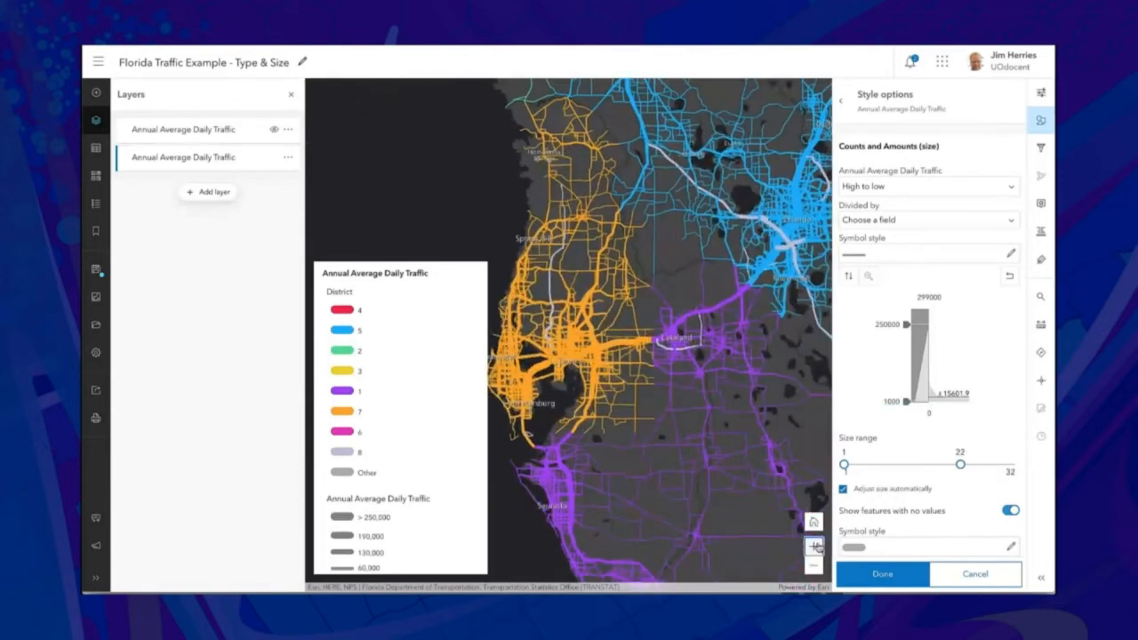
{"action": "scroll", "coordinate": [339, 524], "scroll_direction": "down", "scroll_amount": 1}
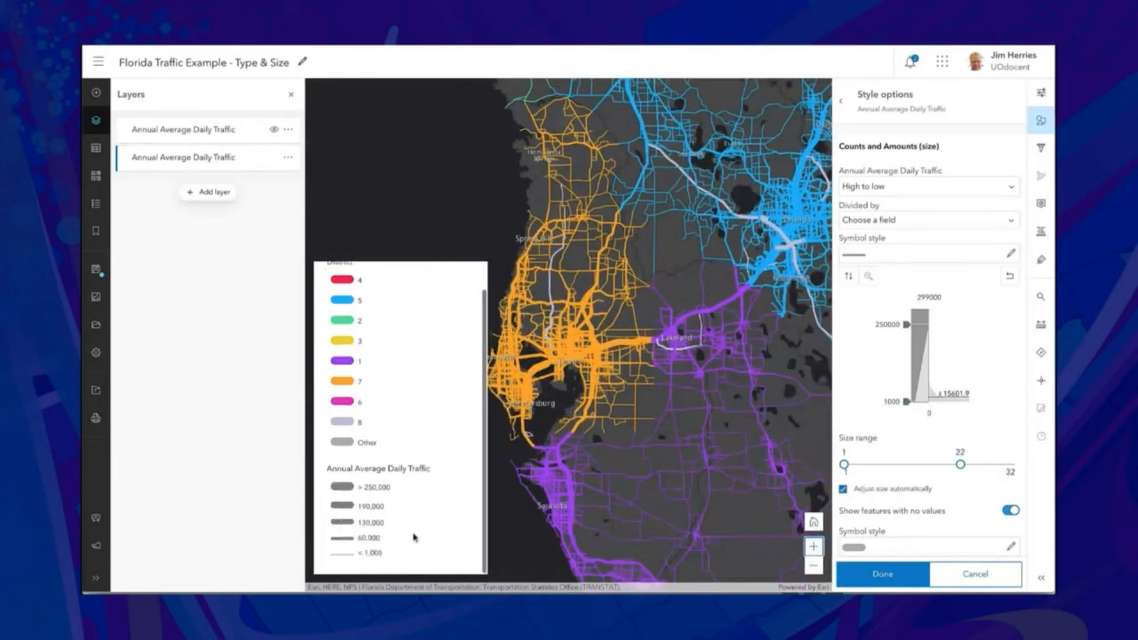
{"action": "left_click", "coordinate": [813, 566]}
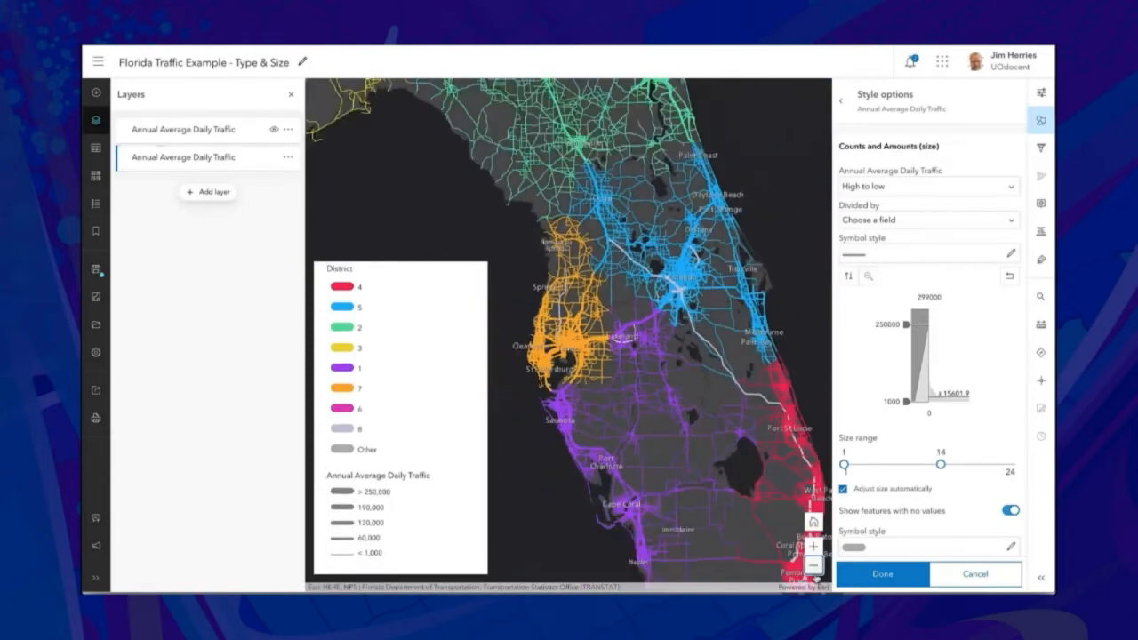
{"action": "left_click", "coordinate": [814, 574]}
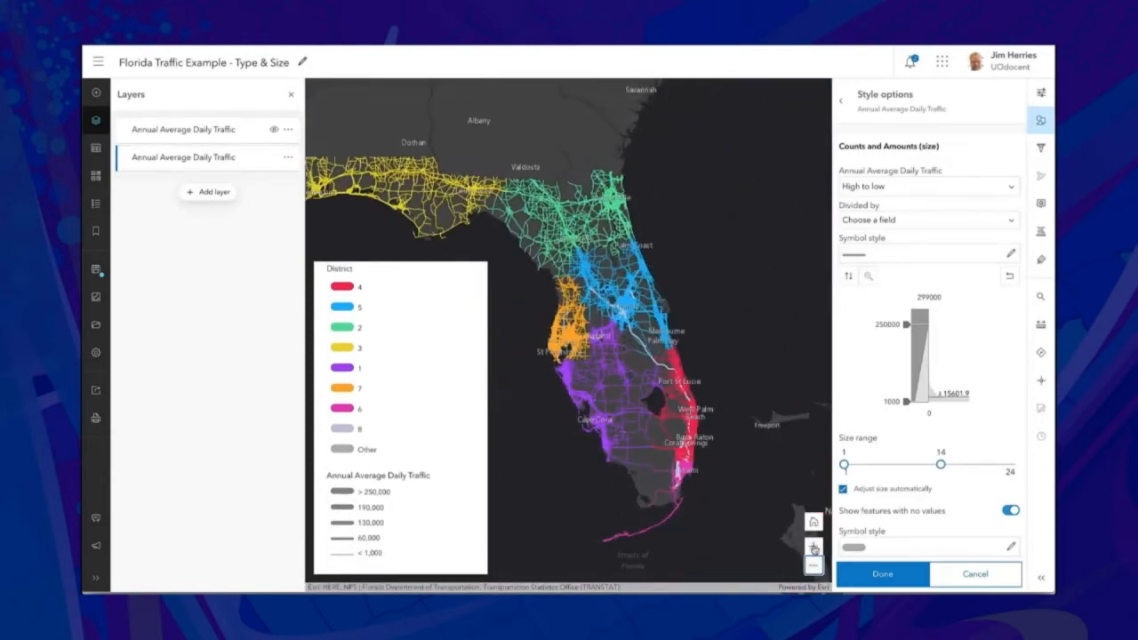
{"action": "left_click", "coordinate": [813, 549]}
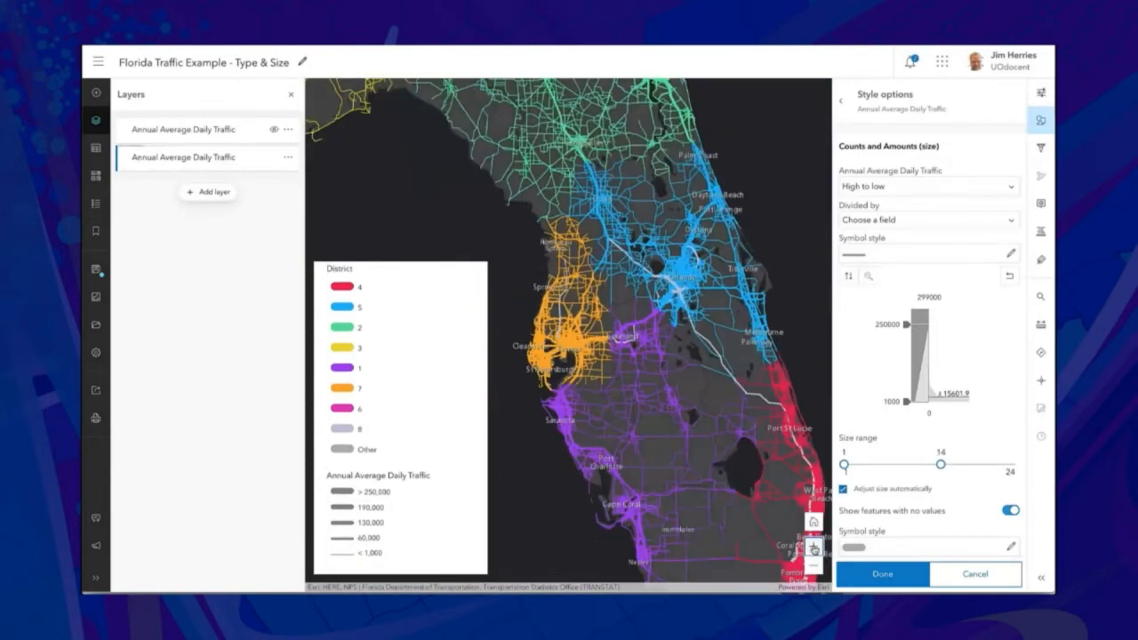
{"action": "left_click", "coordinate": [882, 575]}
{"action": "left_click", "coordinate": [882, 574]}
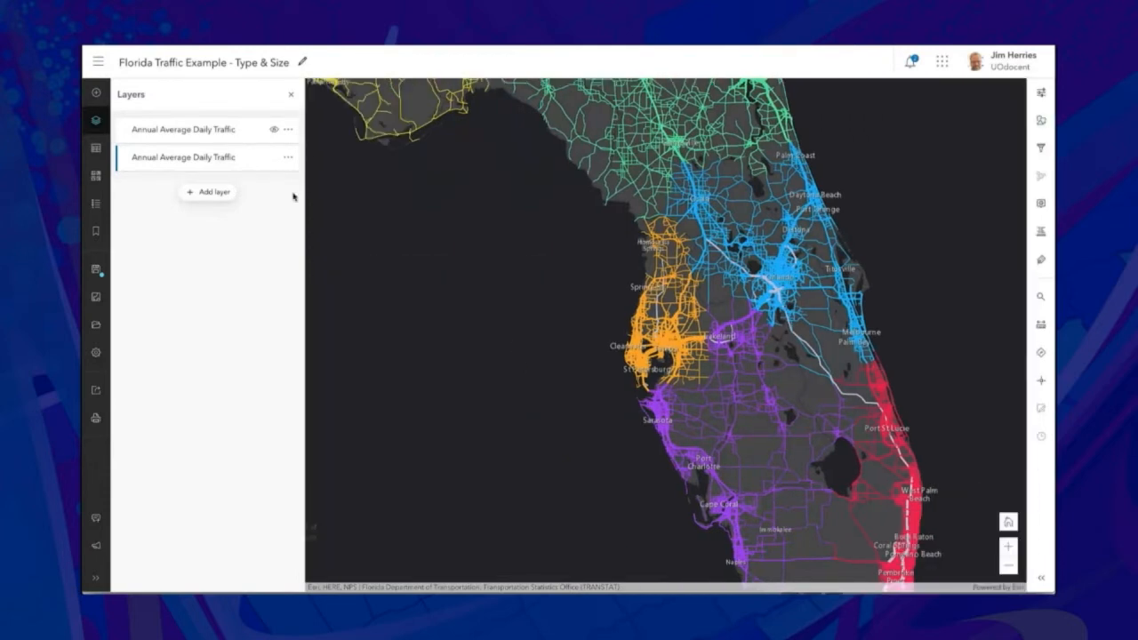
- Change the basemap to Human Geography Map and save the Florida traffic map
{"action": "left_click", "coordinate": [96, 175]}
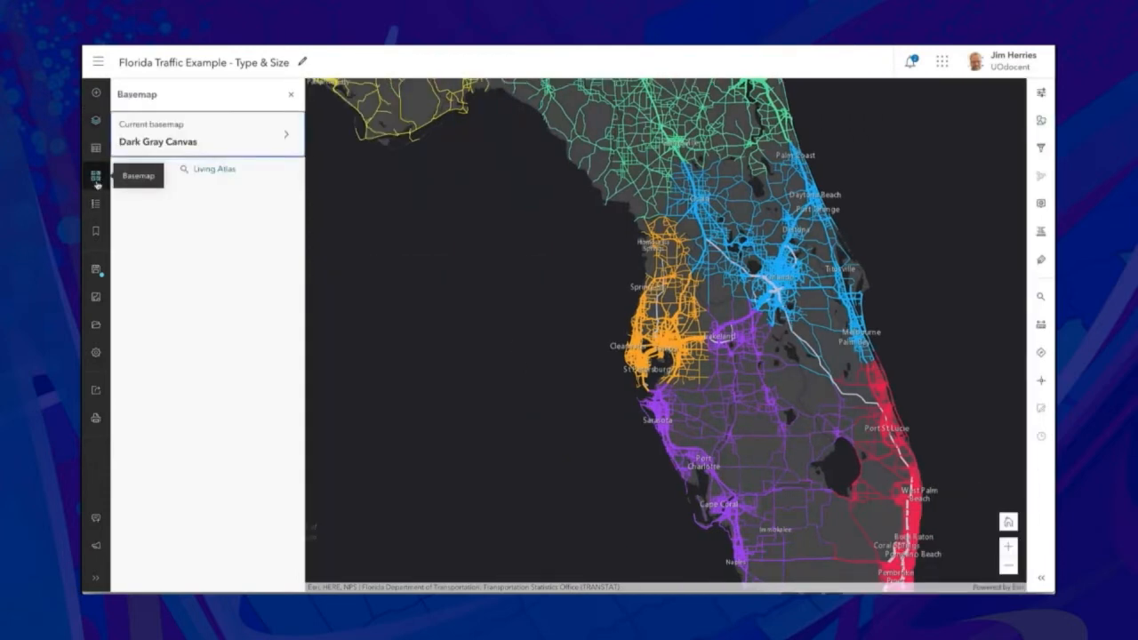
{"action": "left_click", "coordinate": [165, 146]}
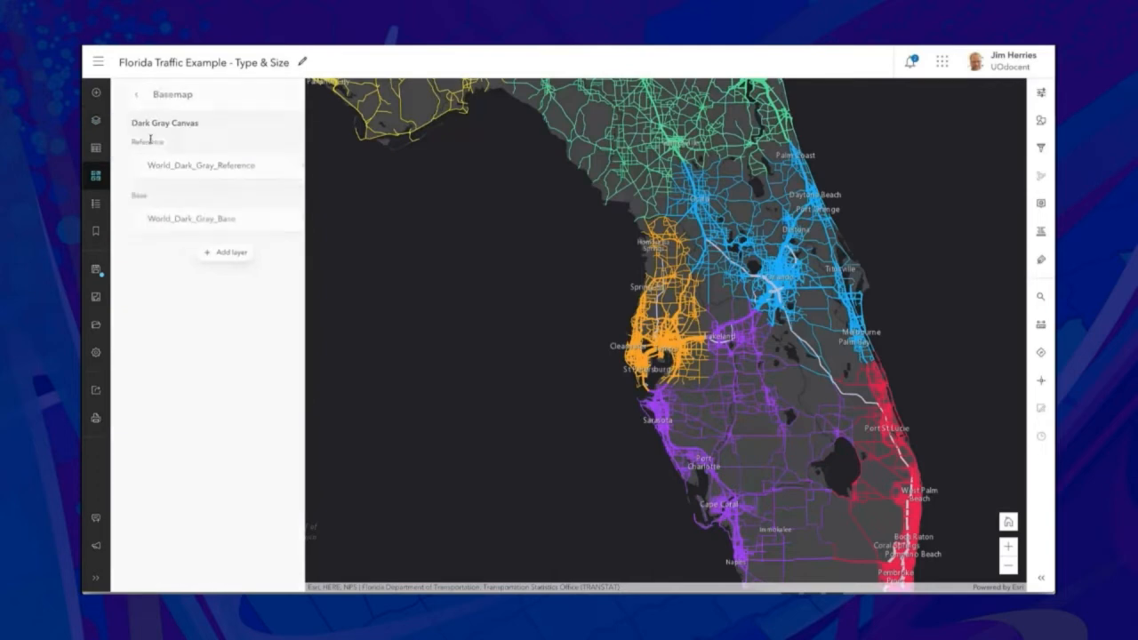
{"action": "left_click", "coordinate": [120, 97]}
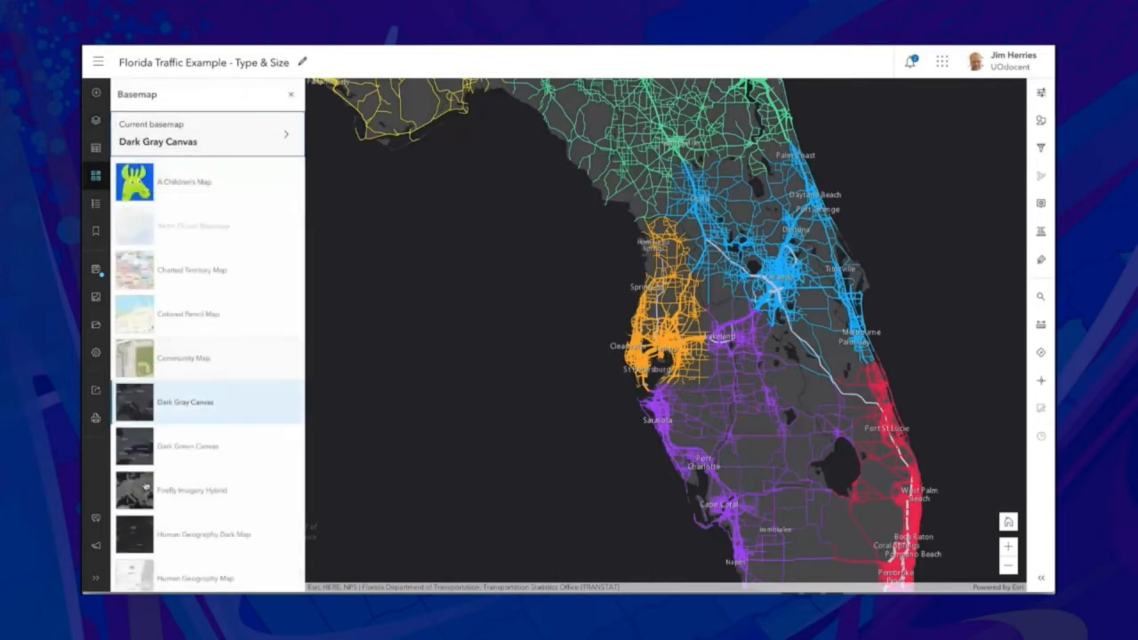
{"action": "scroll", "coordinate": [147, 489], "scroll_direction": "down", "scroll_amount": 3}
{"action": "scroll", "coordinate": [148, 489], "scroll_direction": "down", "scroll_amount": 1}
{"action": "left_click", "coordinate": [134, 453]}
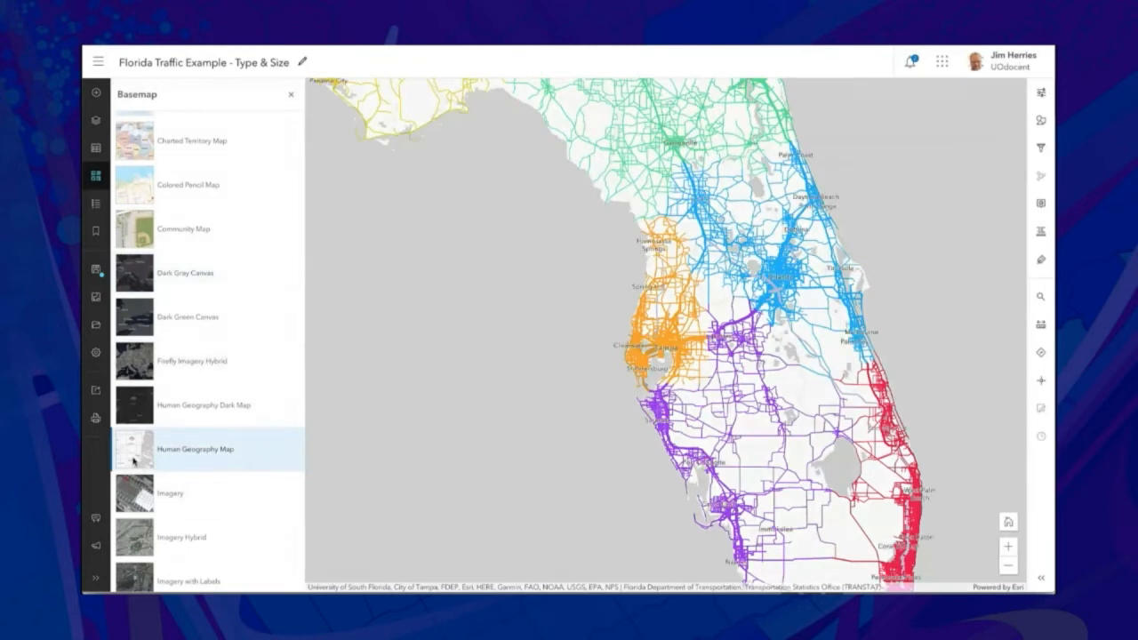
{"action": "left_click", "coordinate": [96, 268]}
{"action": "left_click", "coordinate": [131, 271]}
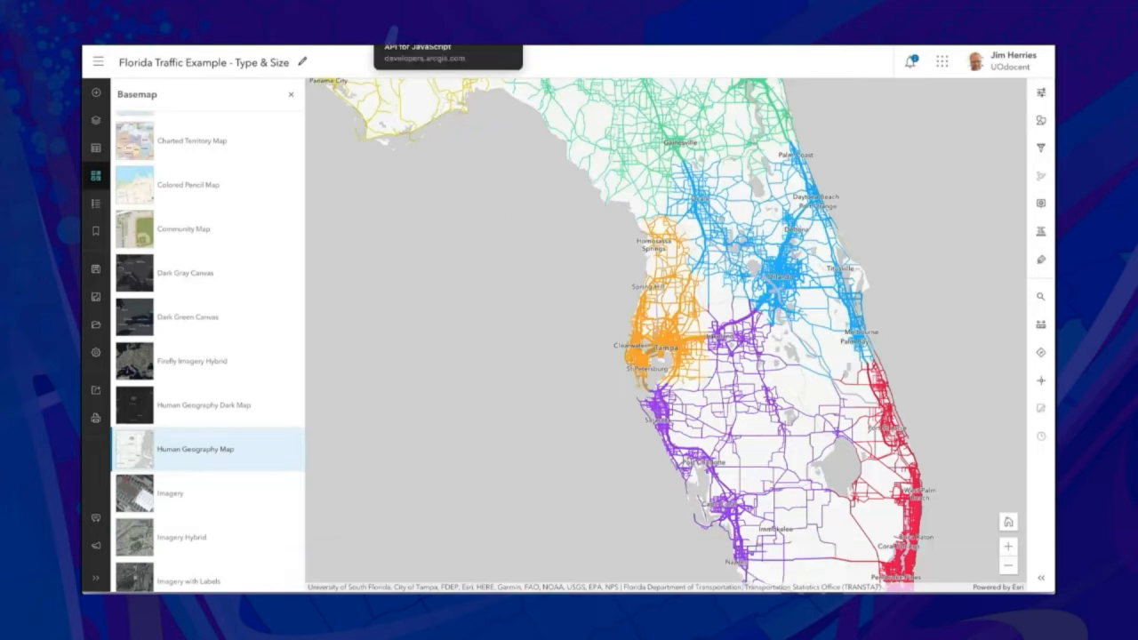
- Switch to the ArcGIS API for JavaScript sample, load the Florida traffic map in the sandbox by its item ID, and check a road's pop-up
{"action": "left_click", "coordinate": [444, 40]}
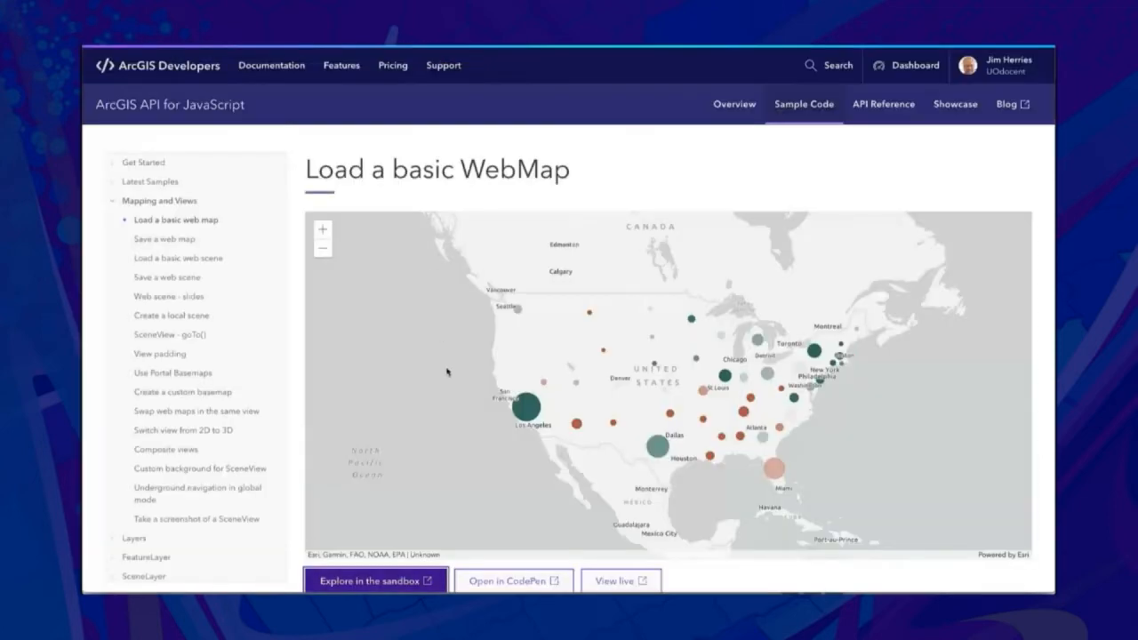
{"action": "left_click", "coordinate": [378, 582]}
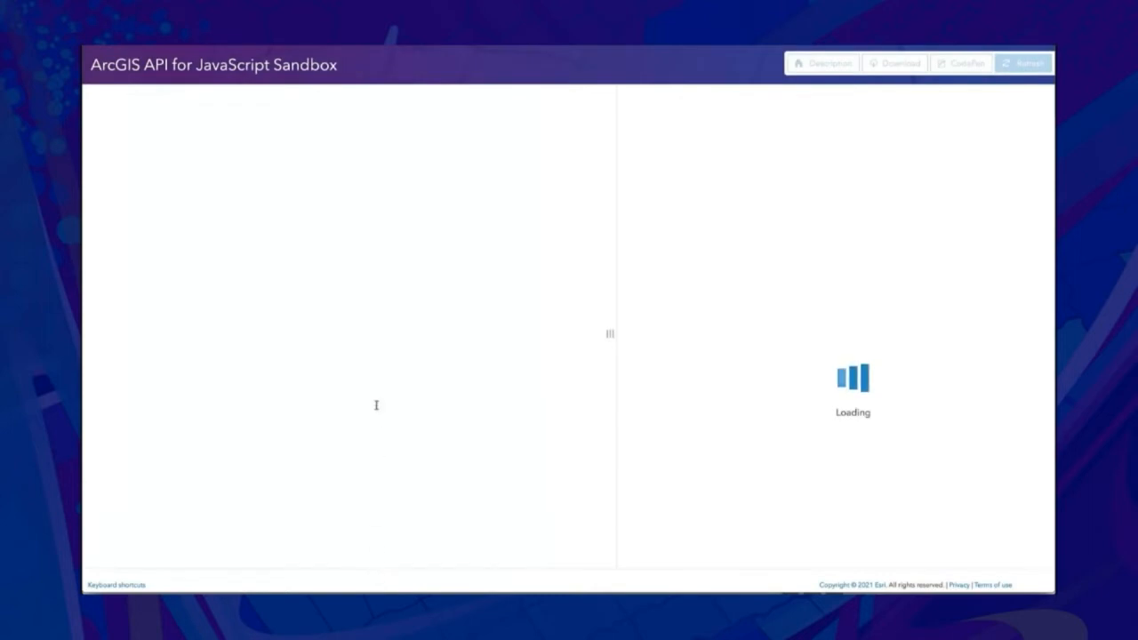
{"action": "double_click", "coordinate": [297, 415]}
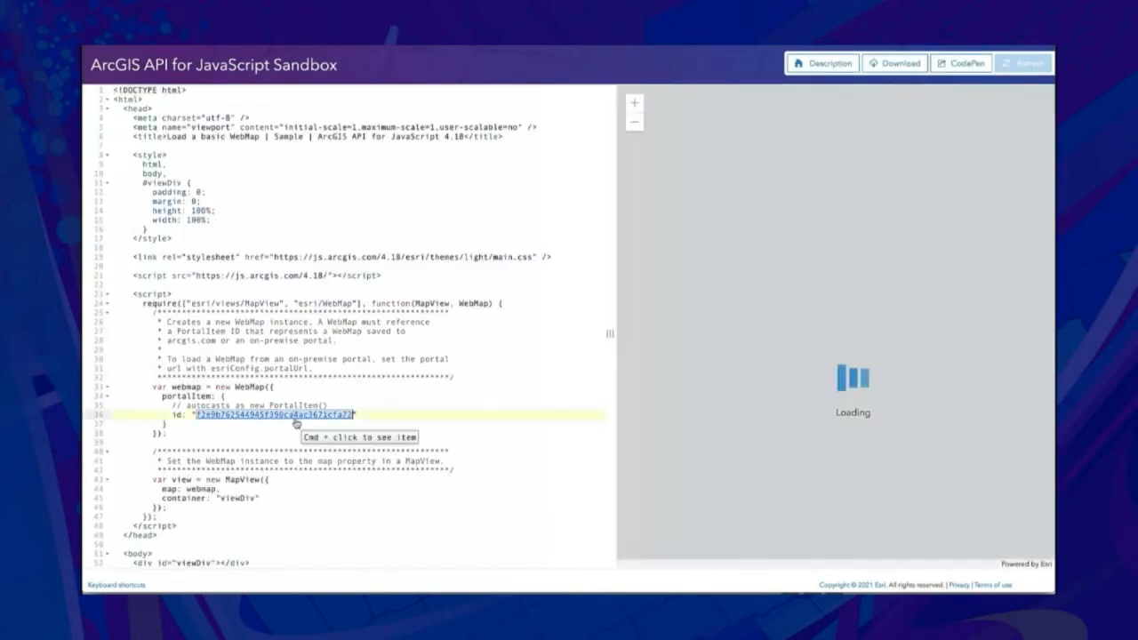
{"action": "type", "text": "e0fc86f9658945cf83b279e0471efef8"}
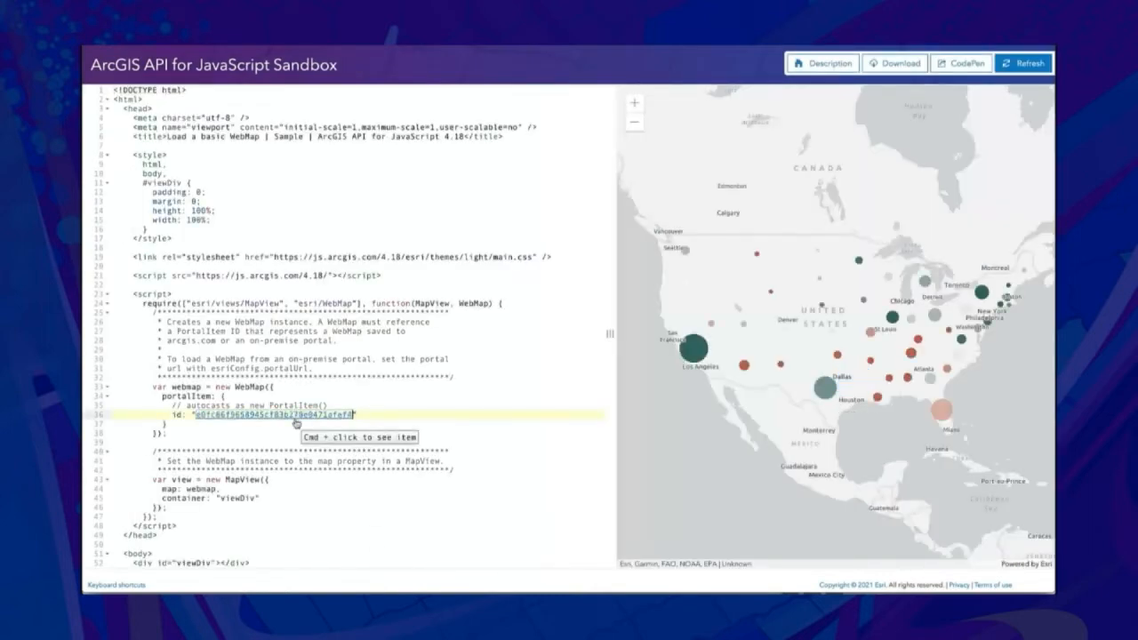
{"action": "left_click", "coordinate": [1014, 67]}
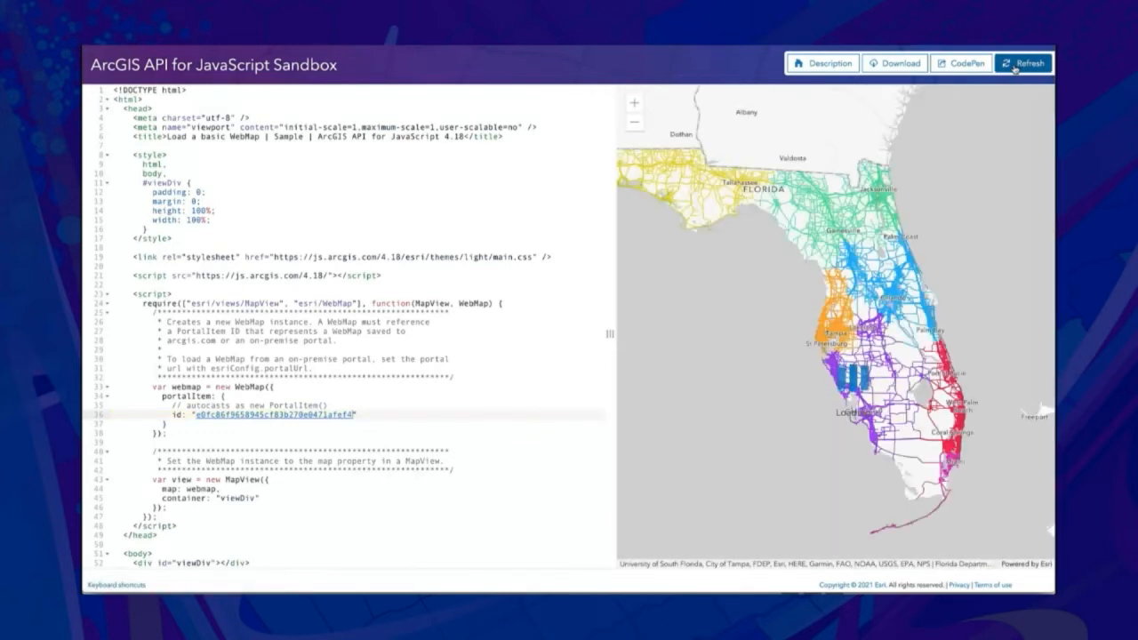
{"action": "left_click", "coordinate": [826, 230]}
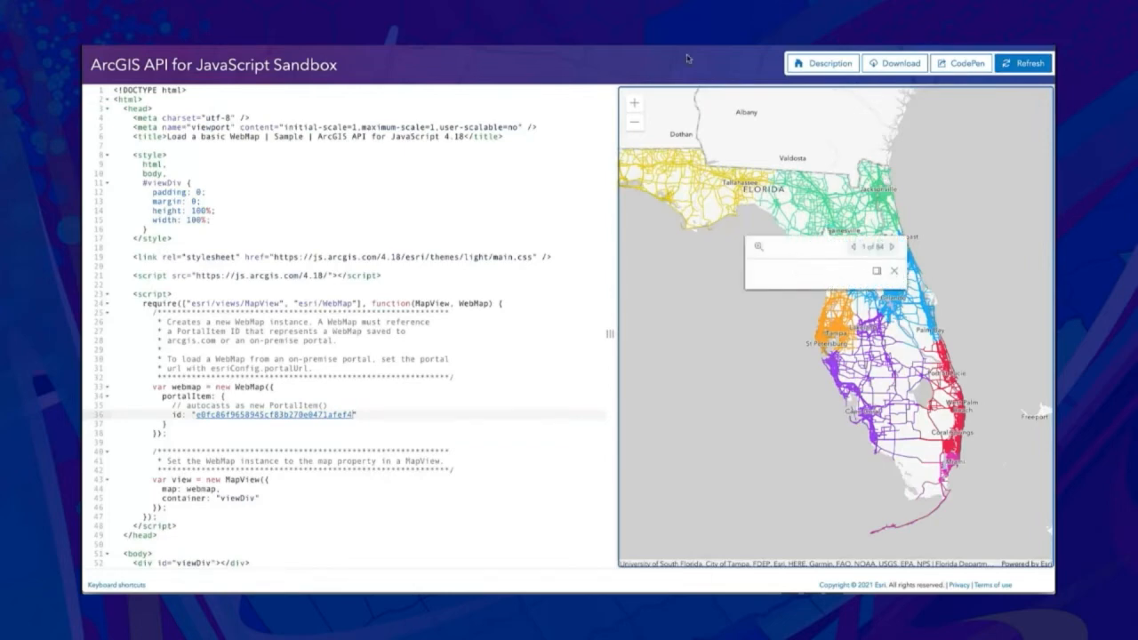
{"action": "left_click", "coordinate": [839, 334]}
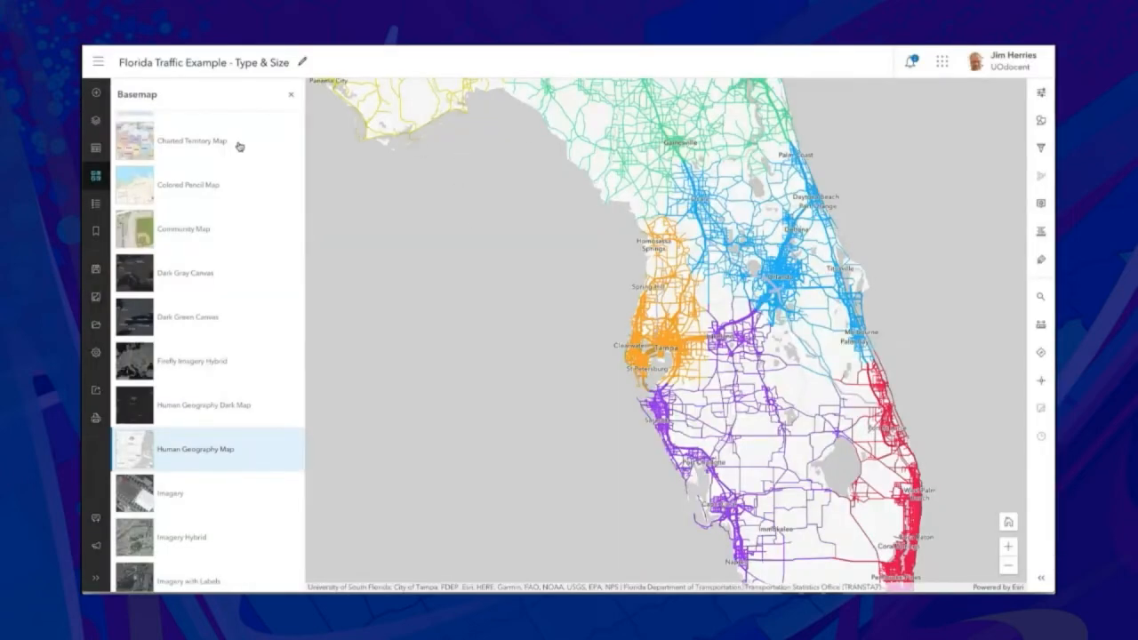
- Select the lower Annual Average Daily Traffic layer of the Florida traffic map and open its pop-up configuration
{"action": "left_click", "coordinate": [96, 120]}
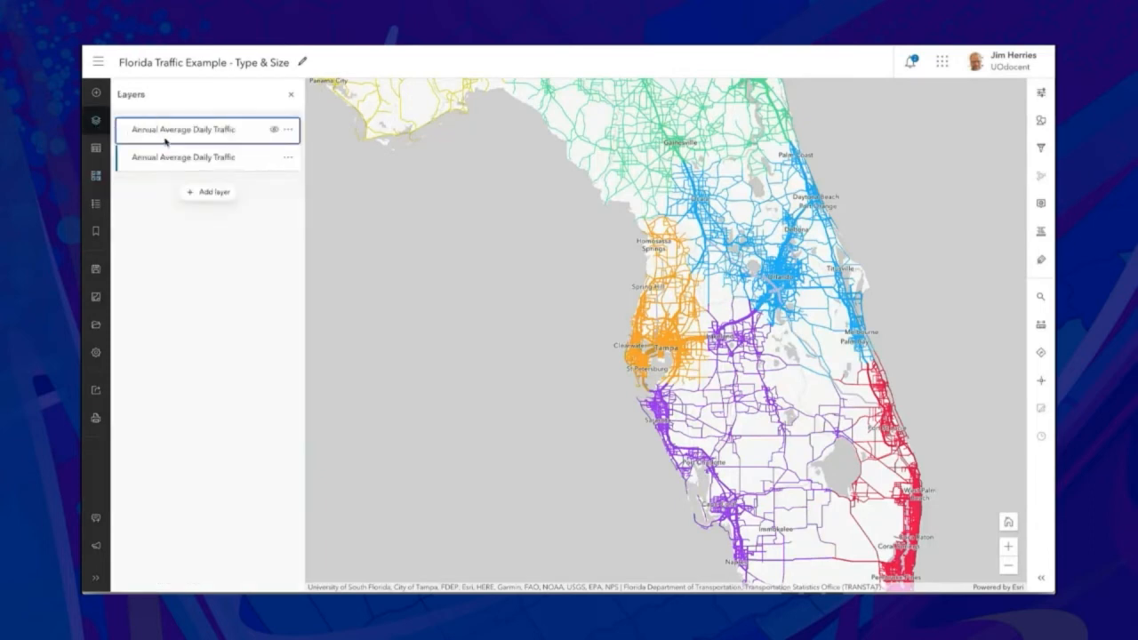
{"action": "left_click", "coordinate": [194, 167]}
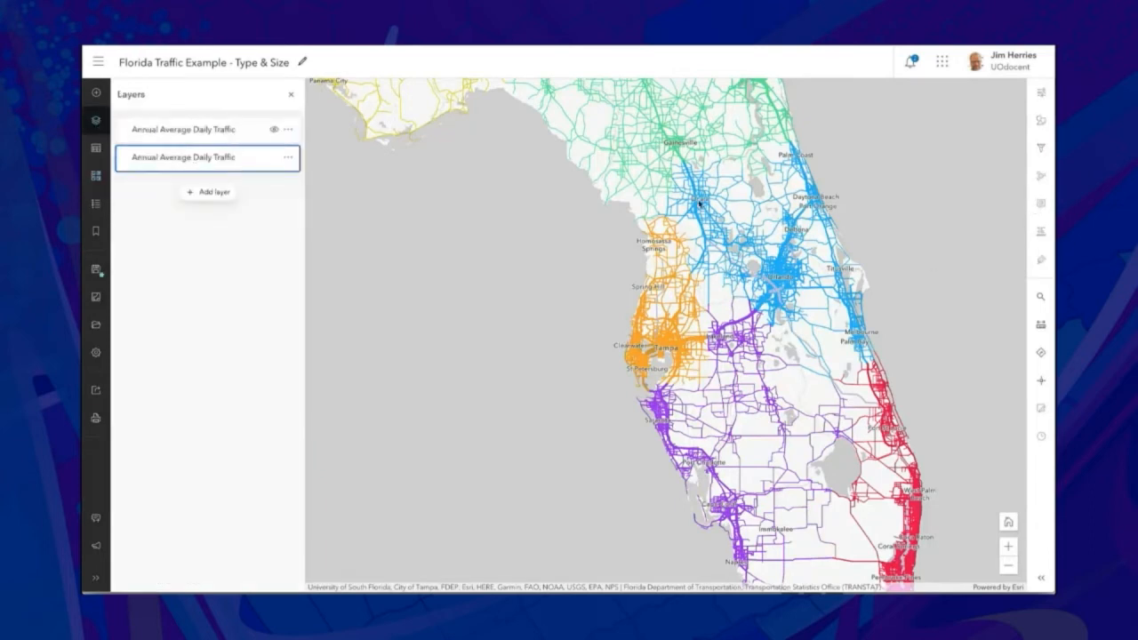
{"action": "left_click", "coordinate": [240, 167]}
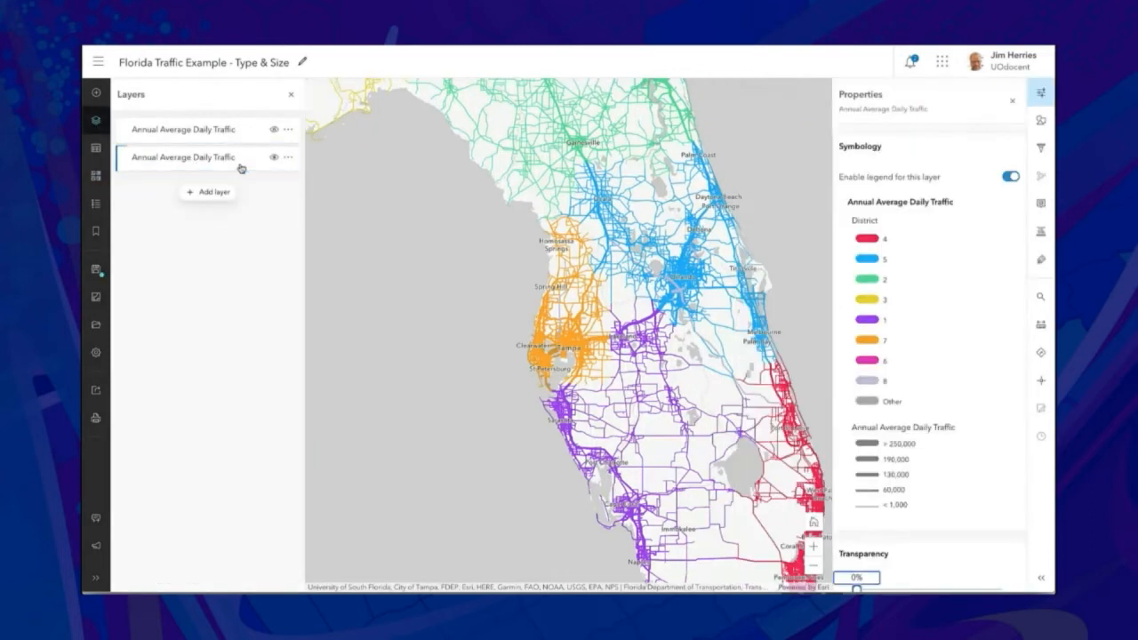
{"action": "left_click", "coordinate": [1041, 206]}
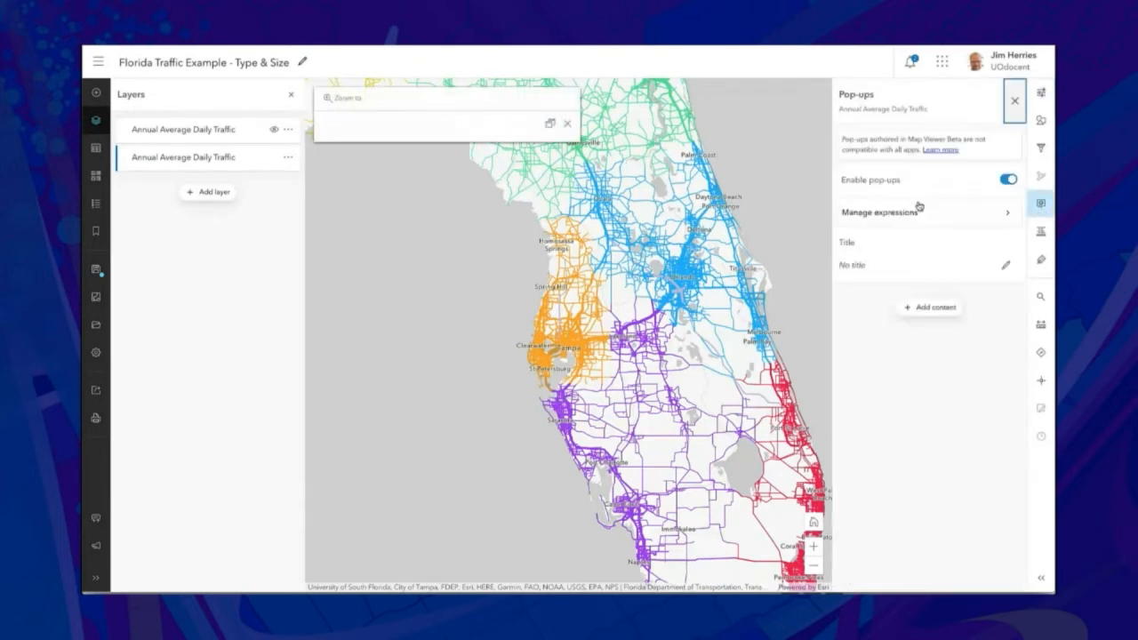
- Add pop-up text "The annual average daily traffic on this road is {aadt} people per day. This road is in district {district}."
{"action": "left_click", "coordinate": [933, 308]}
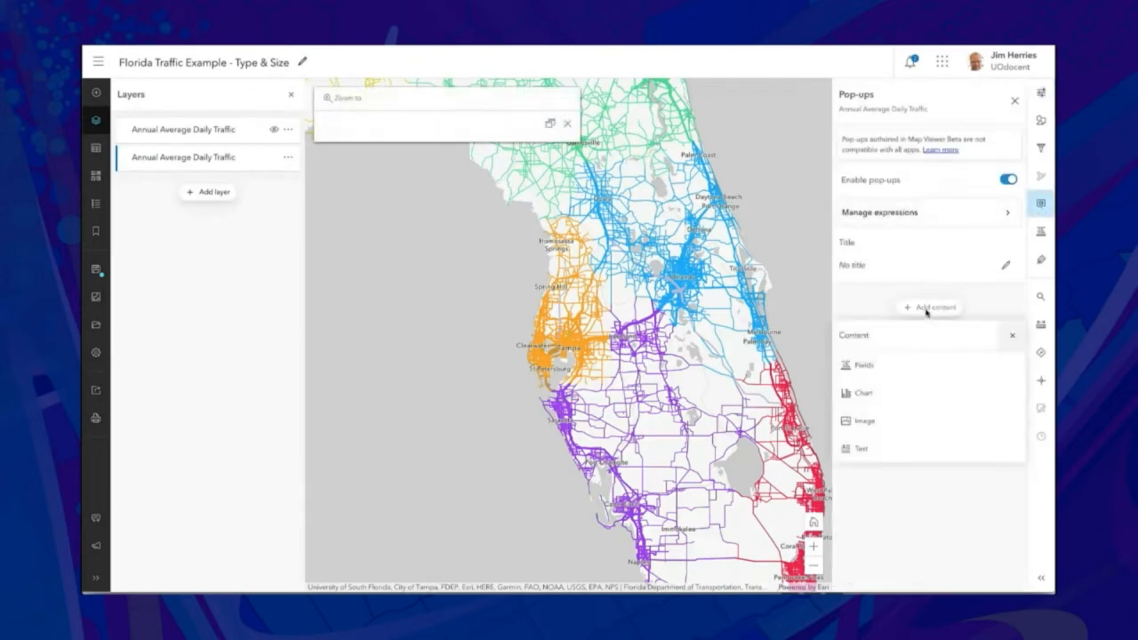
{"action": "left_click", "coordinate": [875, 445]}
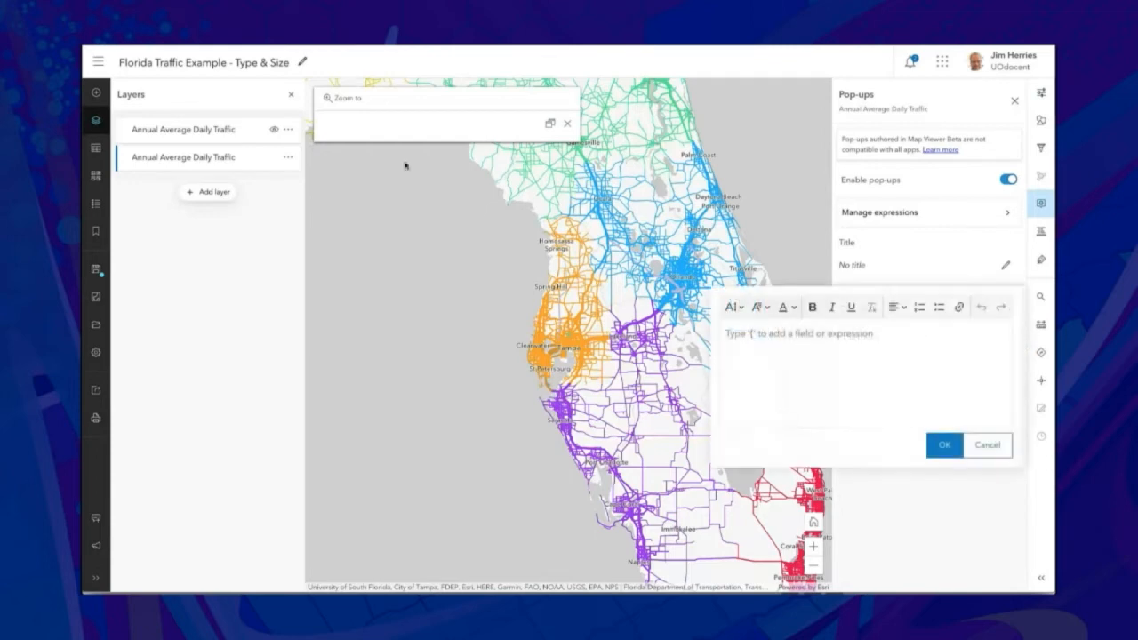
{"action": "key", "text": "super+t"}
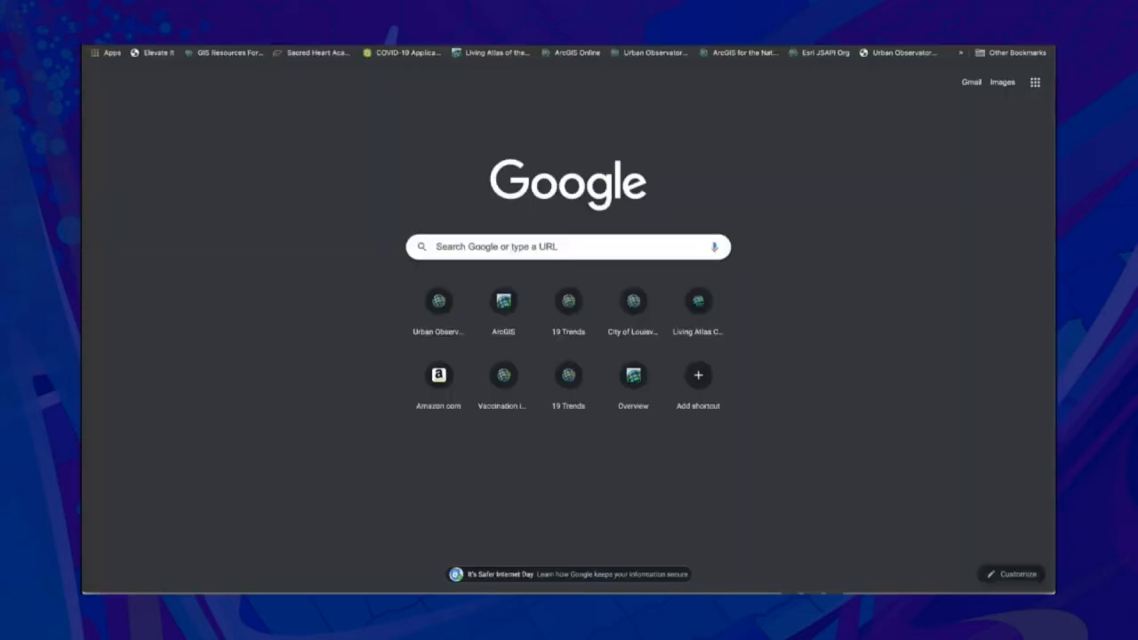
{"action": "key", "text": "super+w"}
{"action": "left_click", "coordinate": [785, 340]}
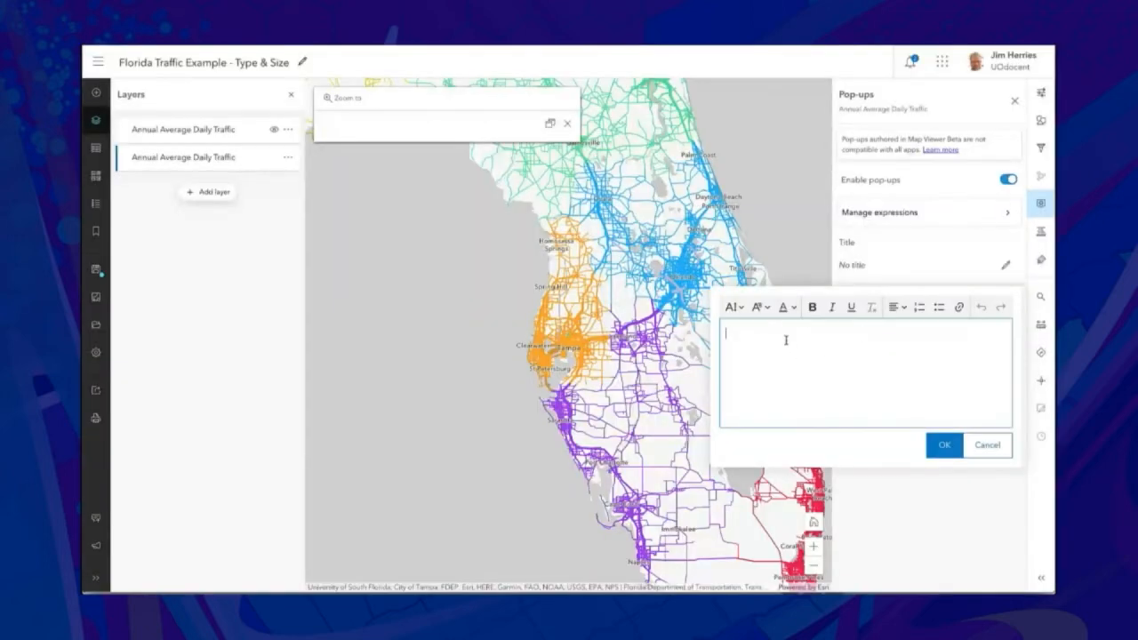
{"action": "type", "text": "The annual average daily traffic on this road is {aadt} people per day. This road is in district {district}."}
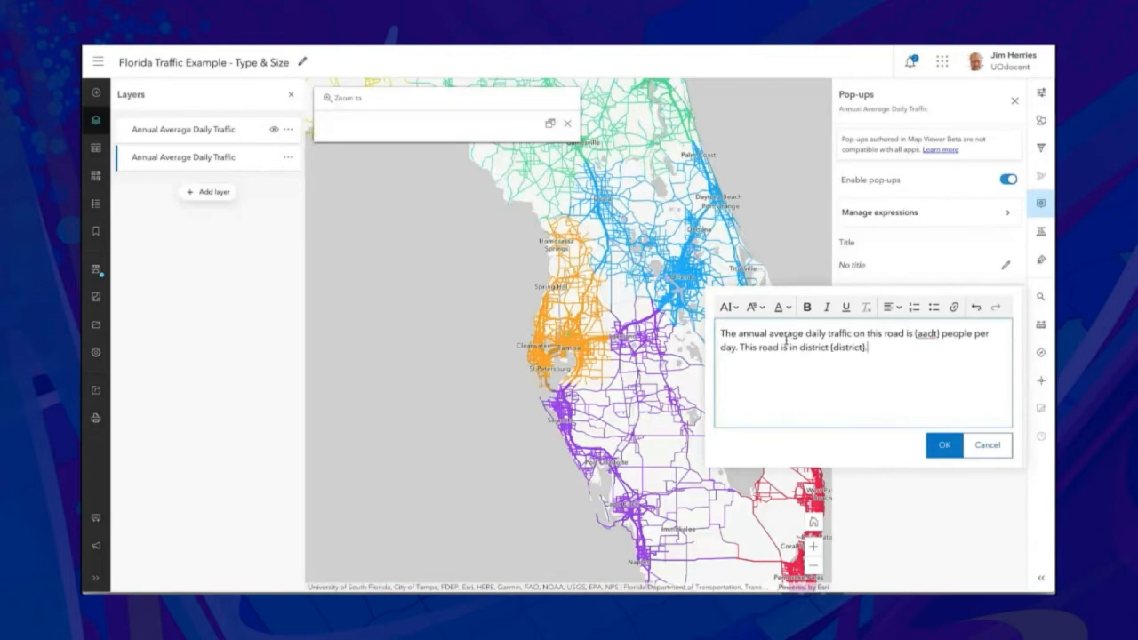
{"action": "left_click", "coordinate": [946, 449]}
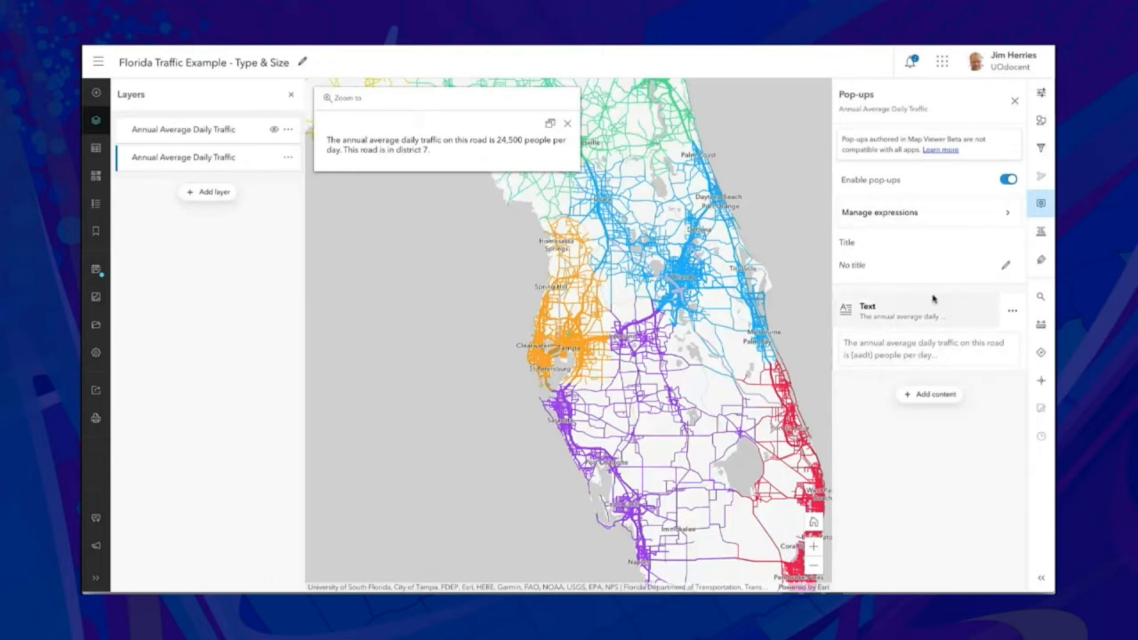
{"action": "left_click", "coordinate": [567, 123]}
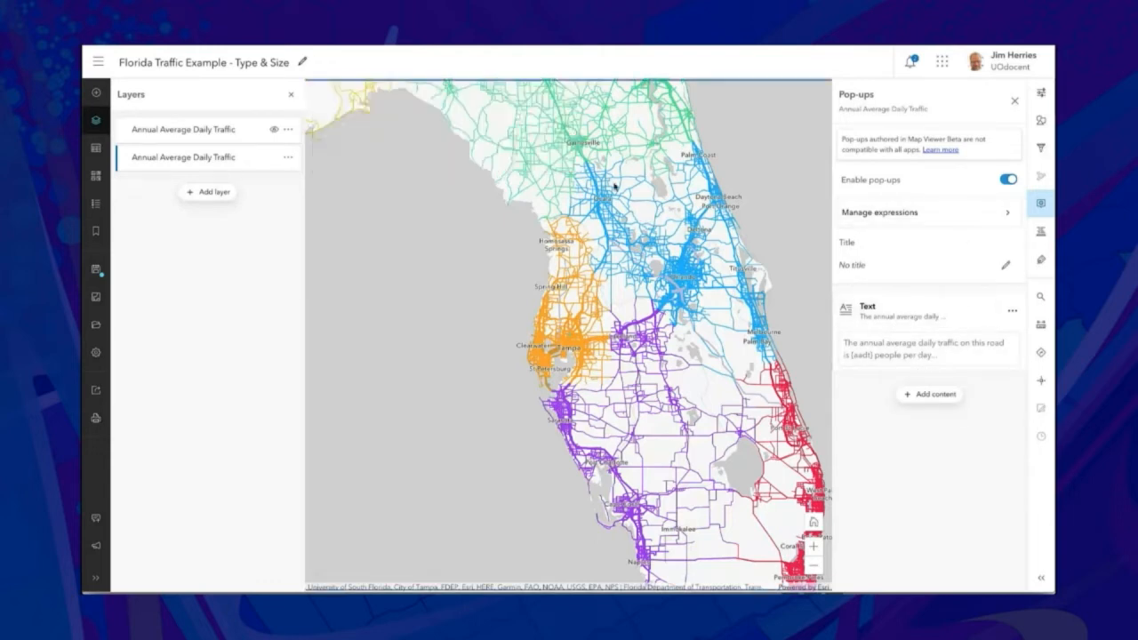
- Save the Florida traffic map and refresh it in the ArcGIS API for JavaScript Sandbox to check a road's pop-up
{"action": "left_click", "coordinate": [98, 269]}
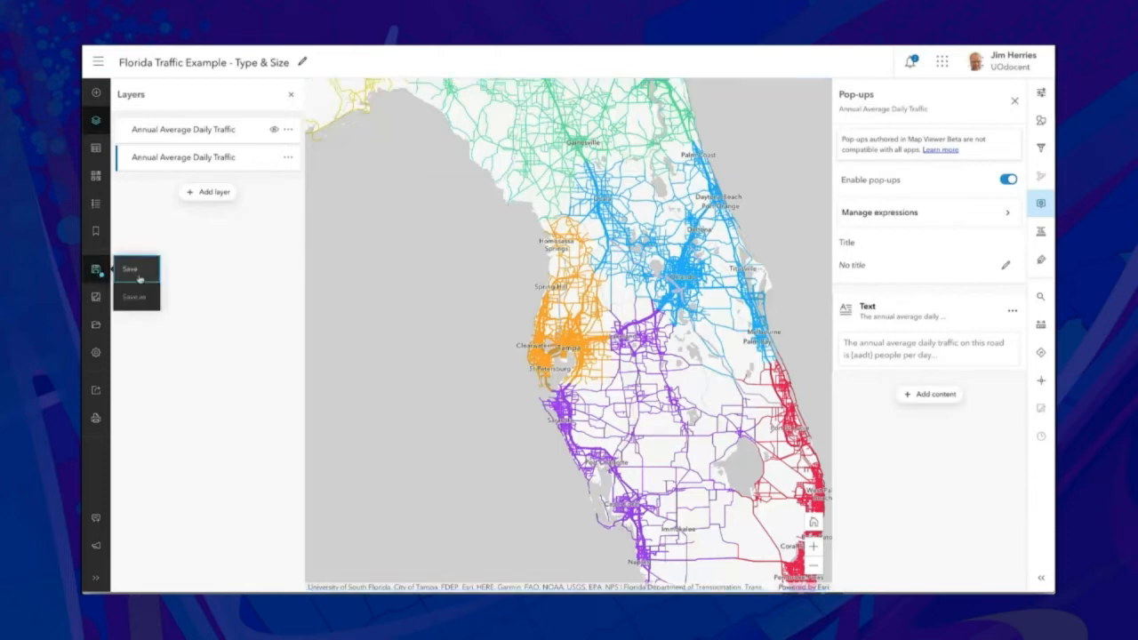
{"action": "left_click", "coordinate": [133, 269]}
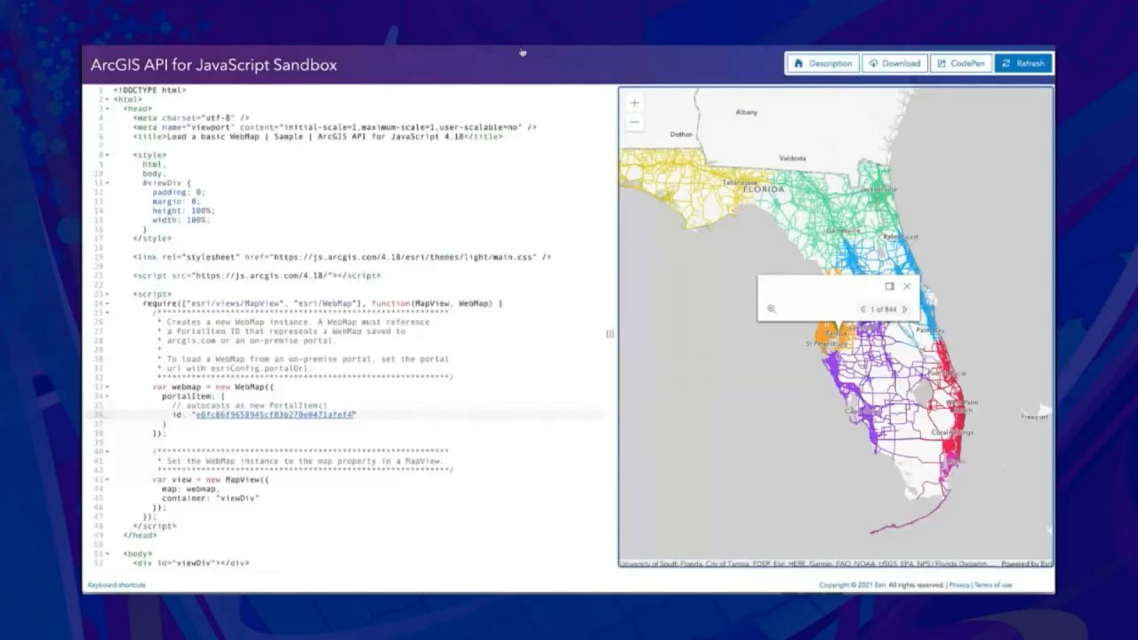
{"action": "left_click", "coordinate": [1022, 64]}
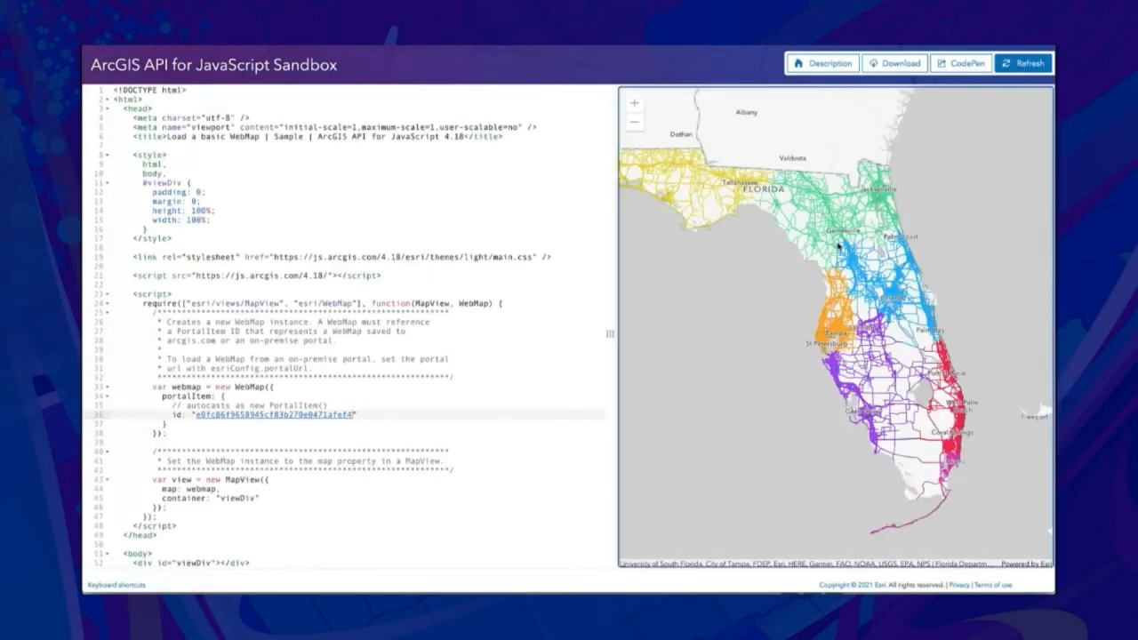
{"action": "left_click", "coordinate": [838, 244]}
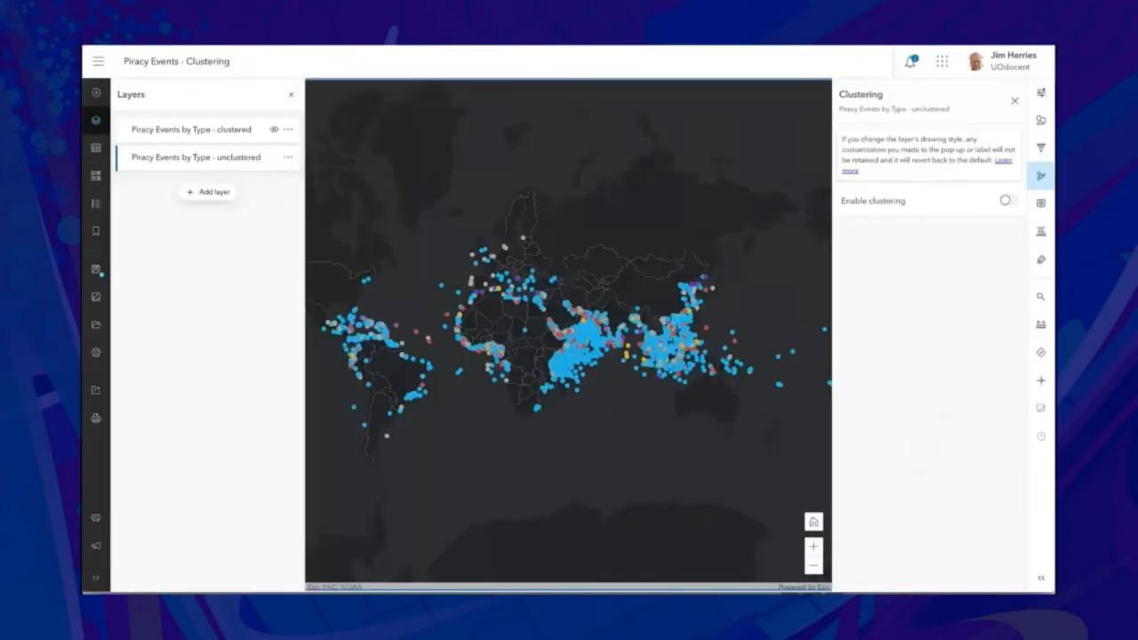
- In the Piracy Events map, examine the unclustered layer's Hostility Type List style and the pop-ups of individual events
{"action": "left_click", "coordinate": [212, 164]}
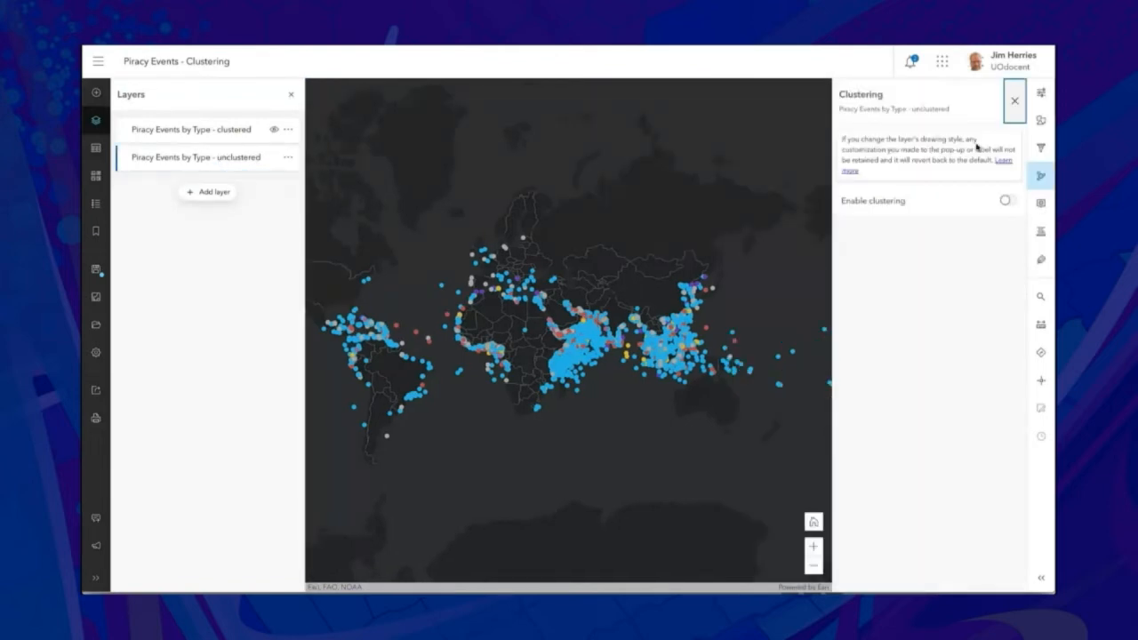
{"action": "left_click", "coordinate": [1042, 123]}
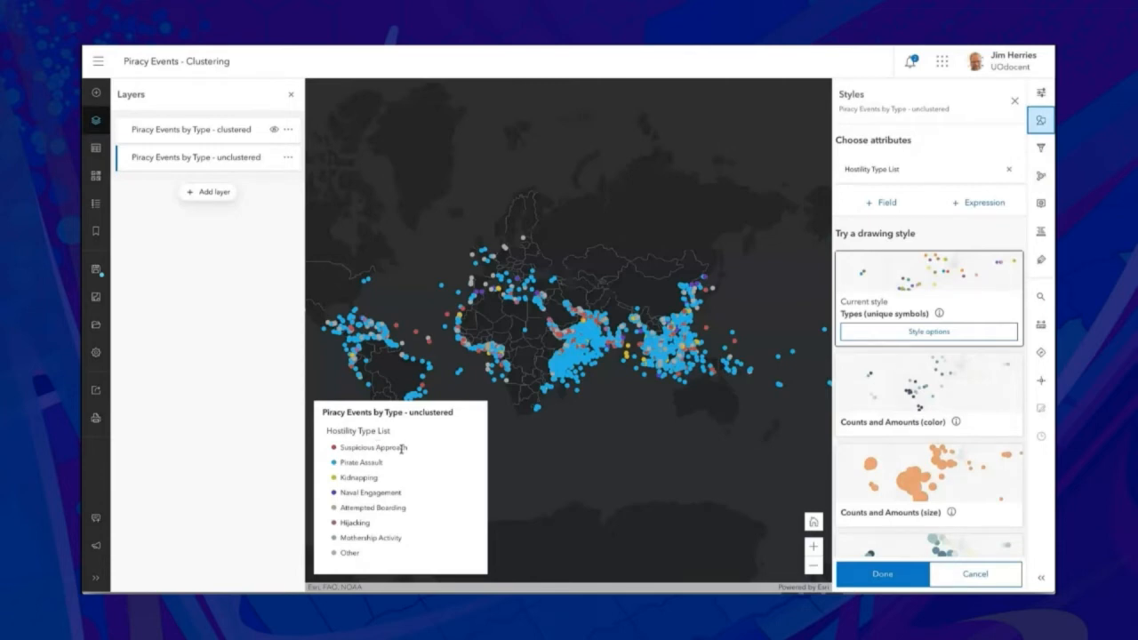
{"action": "left_click", "coordinate": [579, 353]}
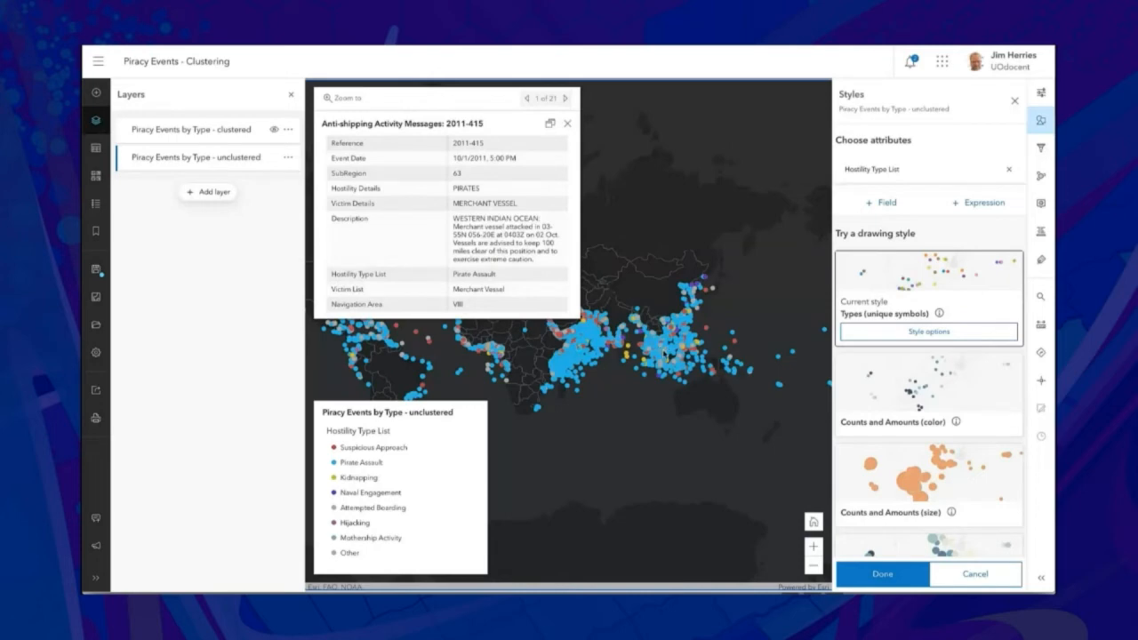
{"action": "left_click", "coordinate": [664, 353]}
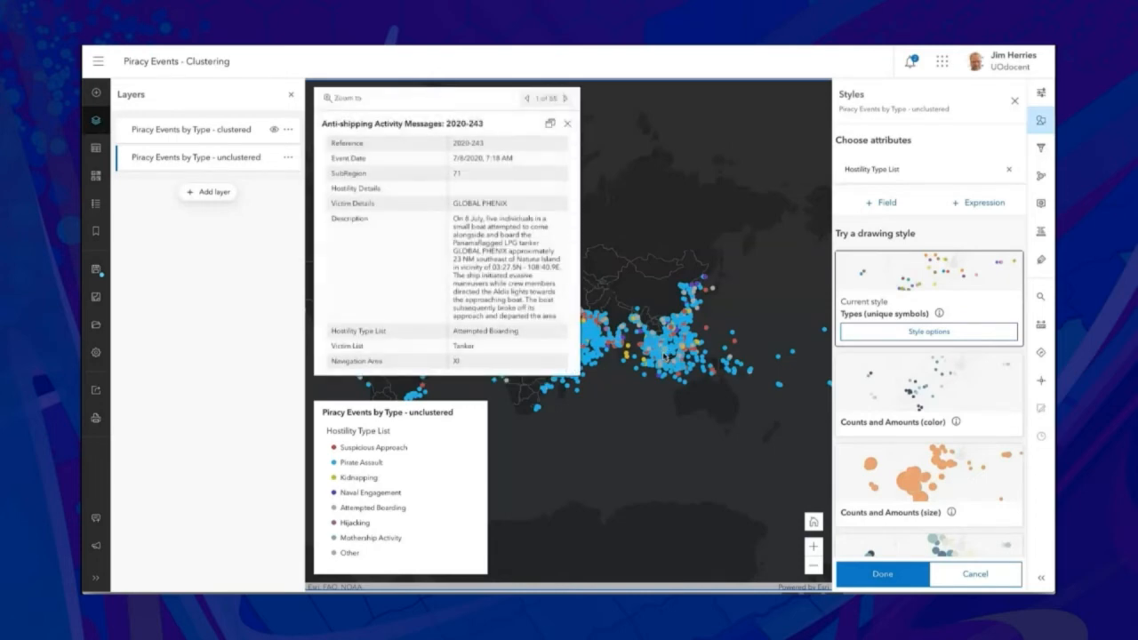
{"action": "left_click", "coordinate": [567, 123]}
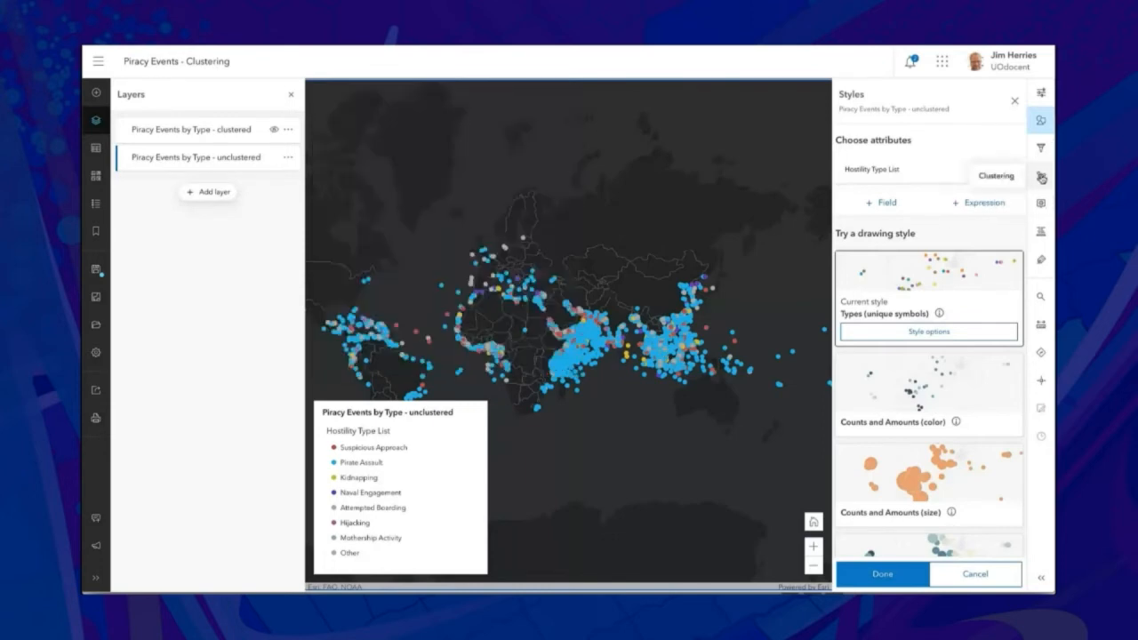
- Enable clustering on the unclustered piracy layer, try a near-maximum cluster radius, and settle on a radius slightly below the default
{"action": "left_click", "coordinate": [1041, 175]}
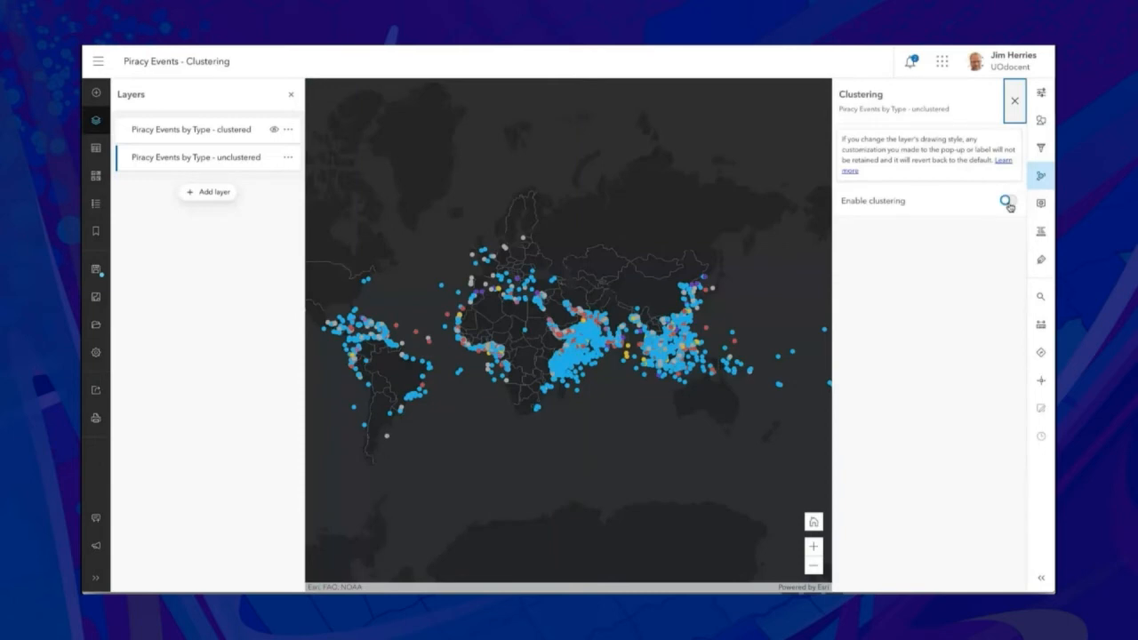
{"action": "left_click", "coordinate": [1007, 205]}
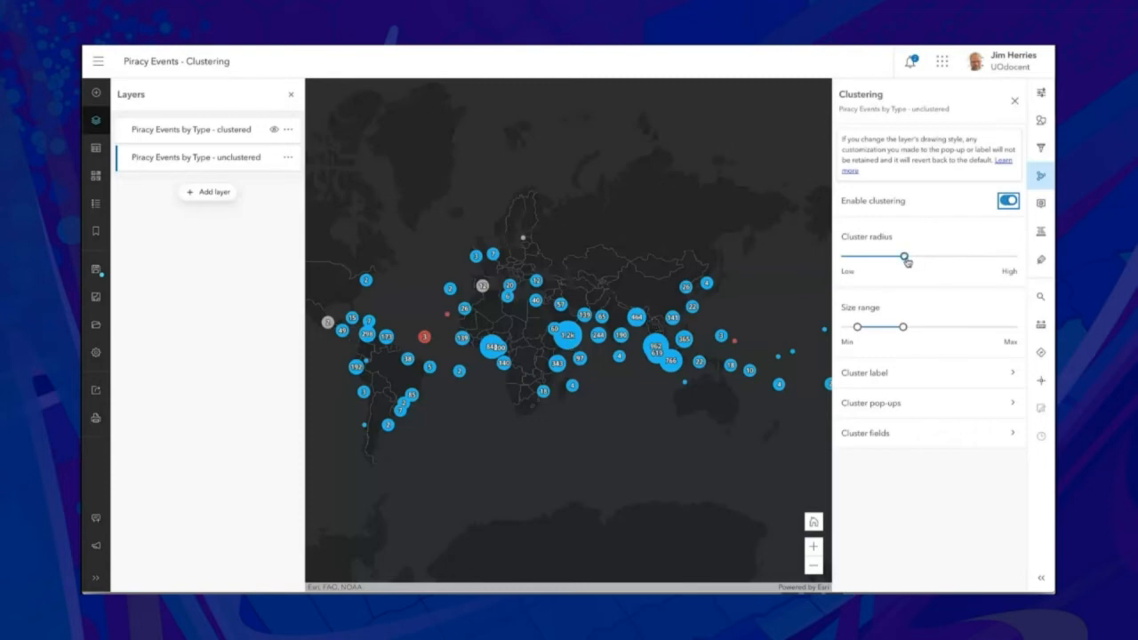
{"action": "left_click_drag", "start_coordinate": [904, 259], "coordinate": [1003, 259]}
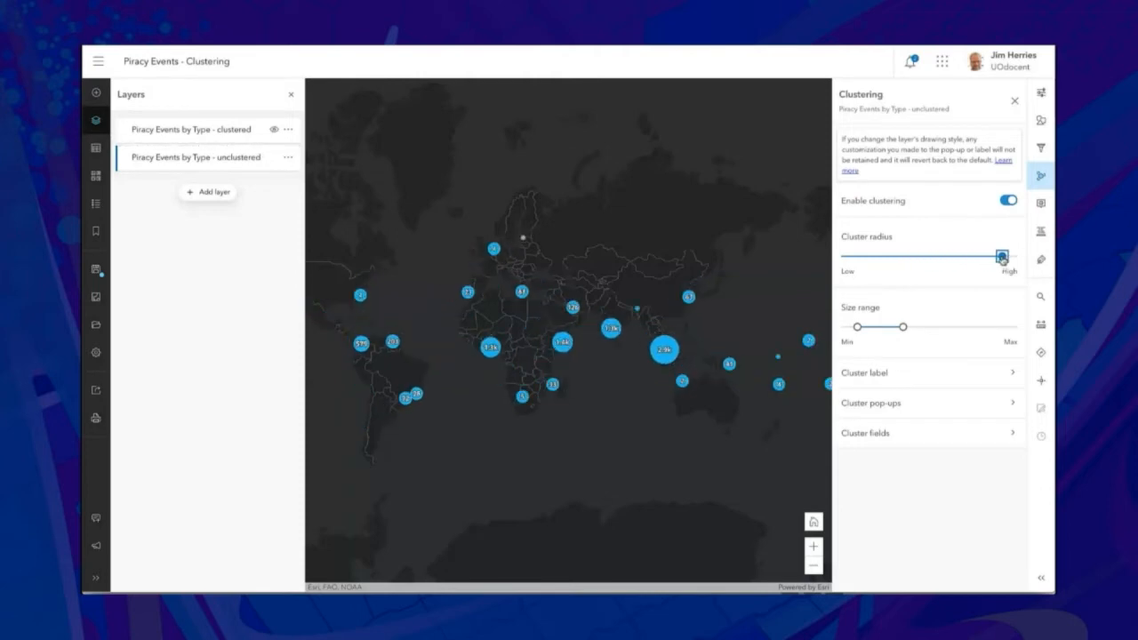
{"action": "left_click_drag", "start_coordinate": [1003, 260], "coordinate": [892, 264]}
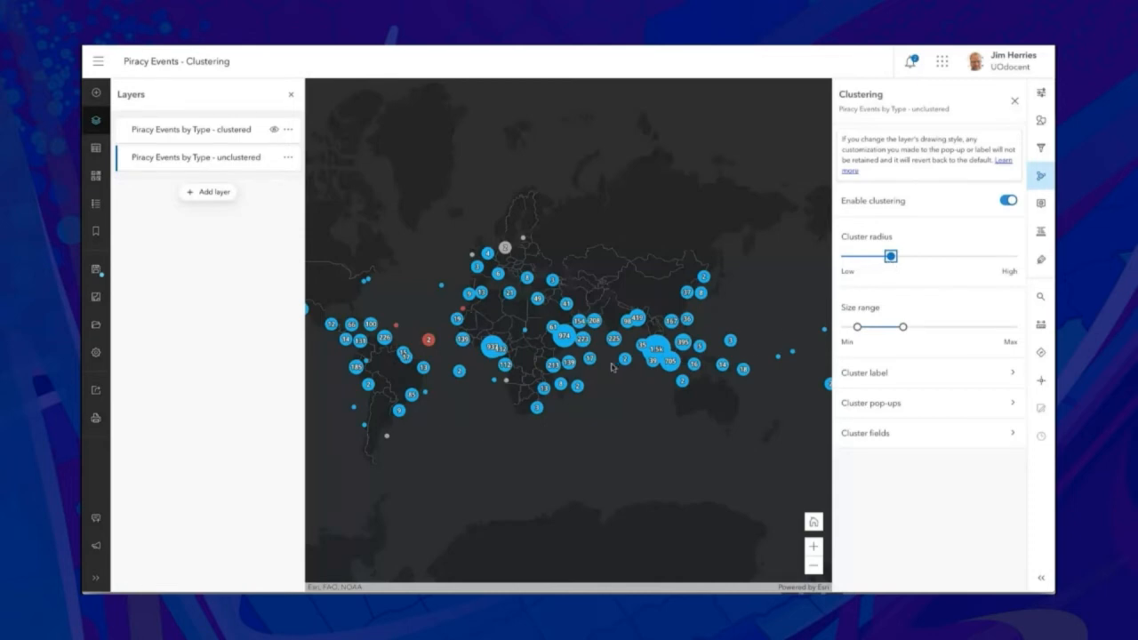
- Check how the piracy clusters regroup at closer scales and read the pop-up of a large cluster off Yemen's south coast
{"action": "left_click", "coordinate": [814, 547]}
{"action": "left_click", "coordinate": [814, 547]}
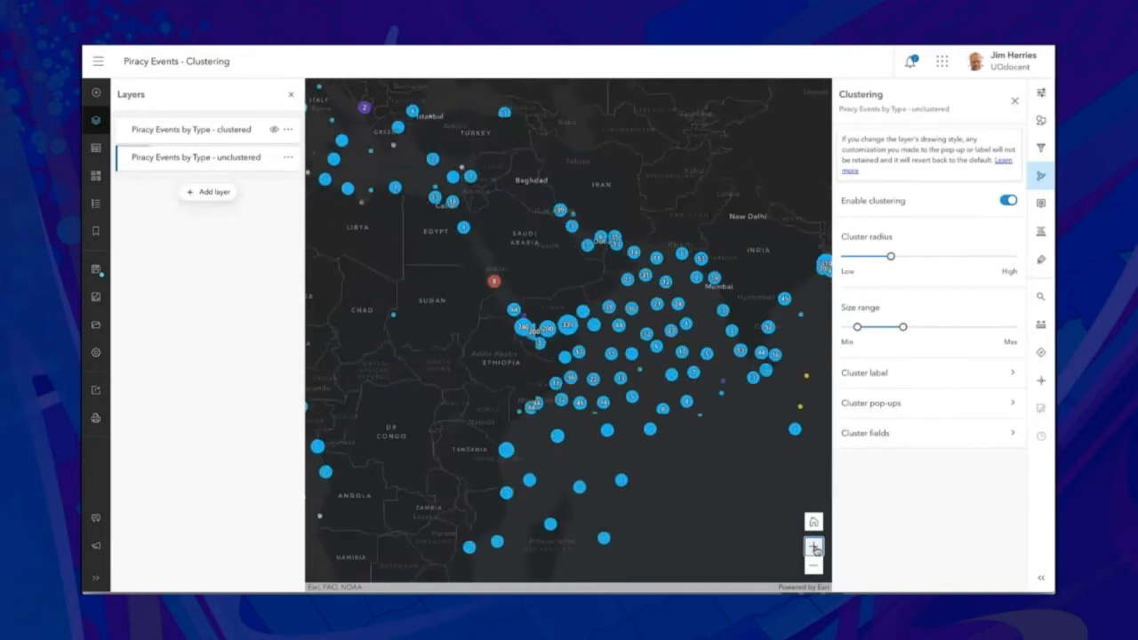
{"action": "left_click", "coordinate": [814, 547]}
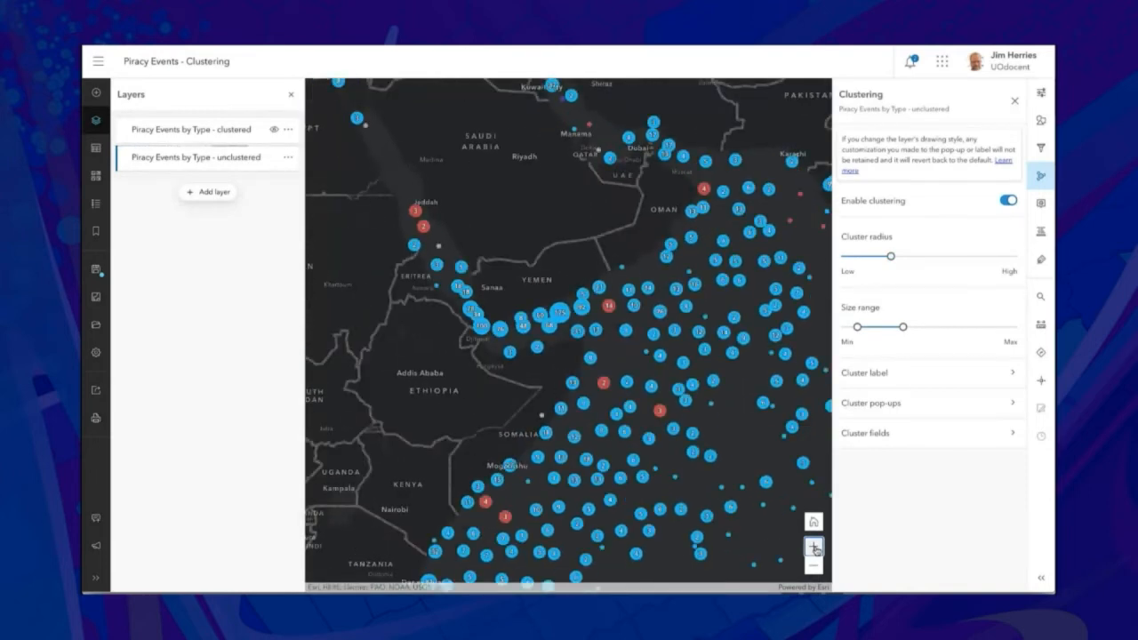
{"action": "left_click", "coordinate": [815, 548]}
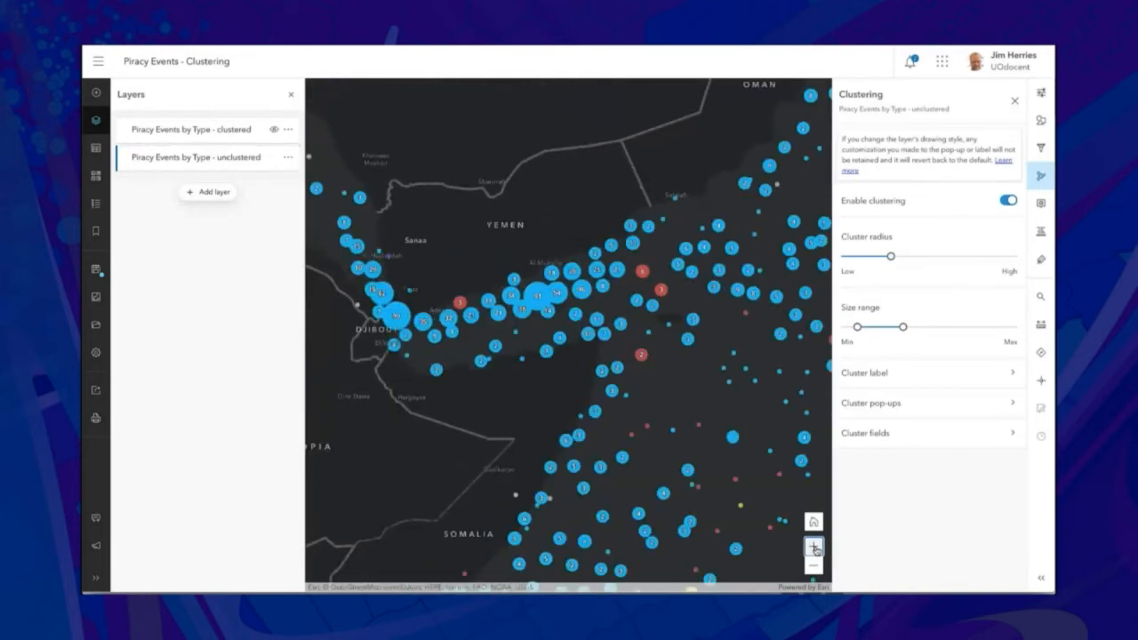
{"action": "left_click", "coordinate": [558, 293]}
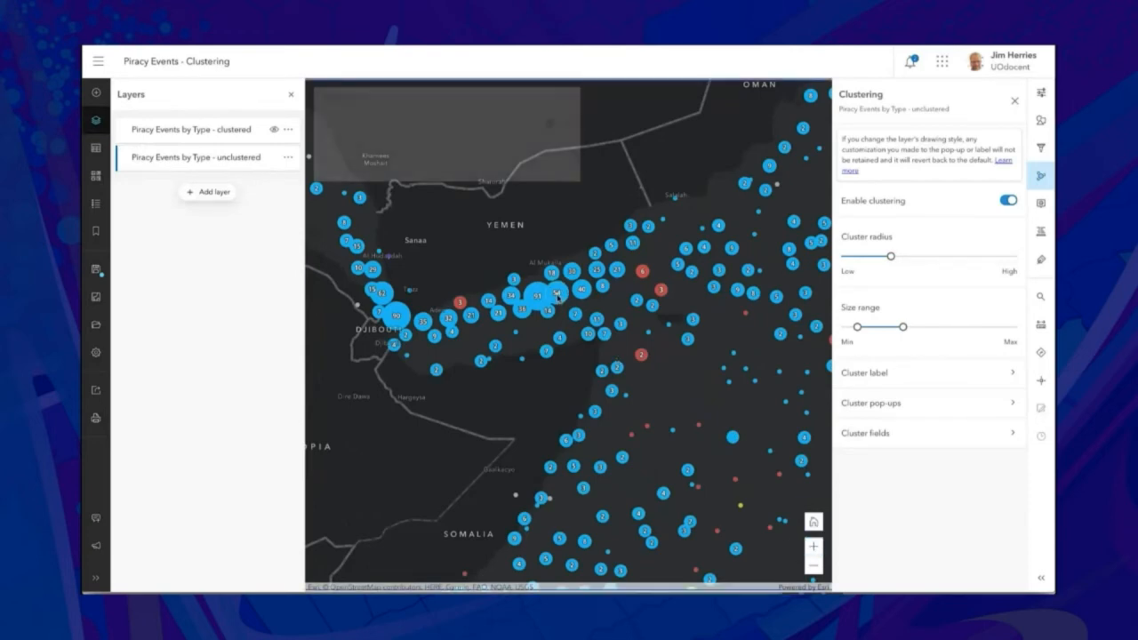
{"action": "left_click_drag", "start_coordinate": [353, 140], "coordinate": [386, 177]}
{"action": "left_click", "coordinate": [388, 174]}
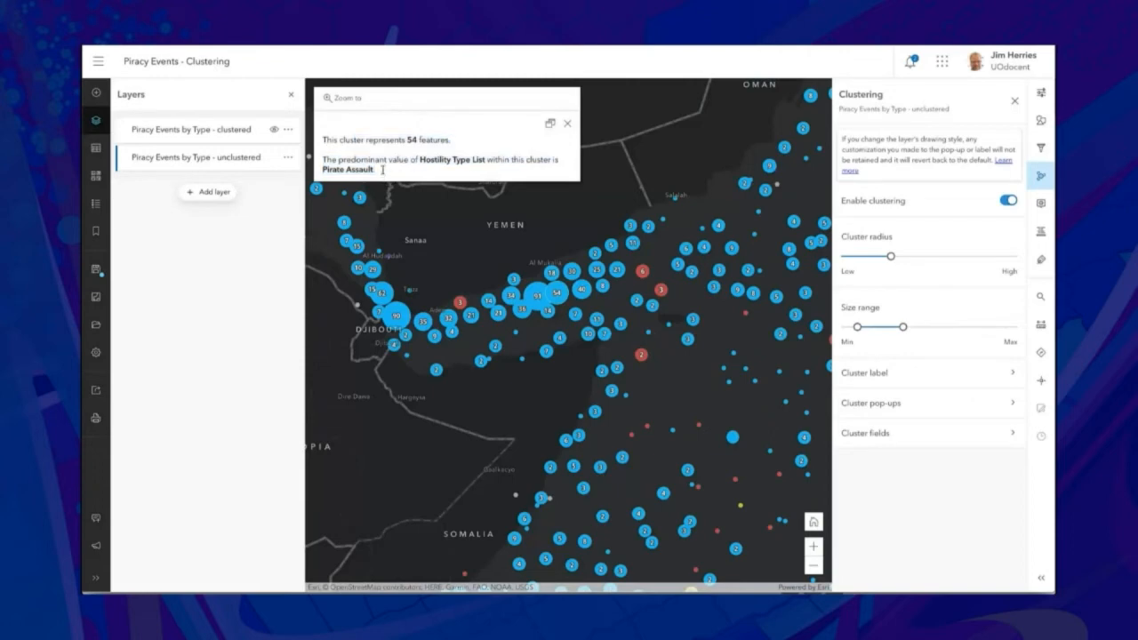
{"action": "triple_click", "coordinate": [400, 140]}
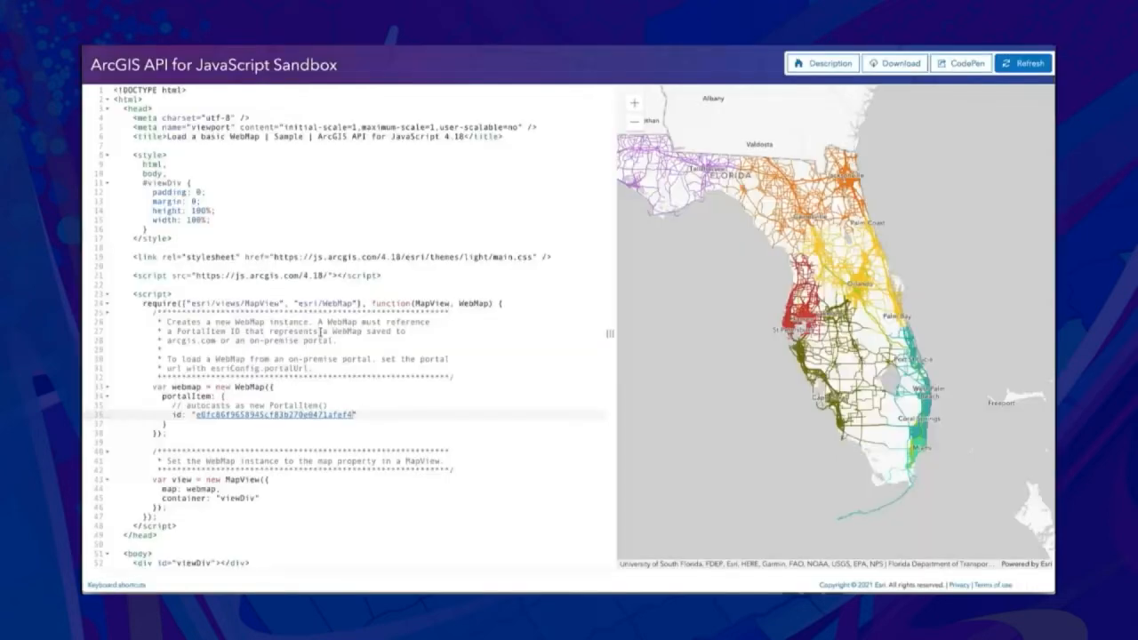
- In the JavaScript sandbox, replace the web map's item ID with e6f943490af34e869eb815a8171c4e7d and refresh the preview
{"action": "double_click", "coordinate": [267, 415]}
{"action": "type", "text": "e6f943490af34e869eb815a8171c4e7d"}
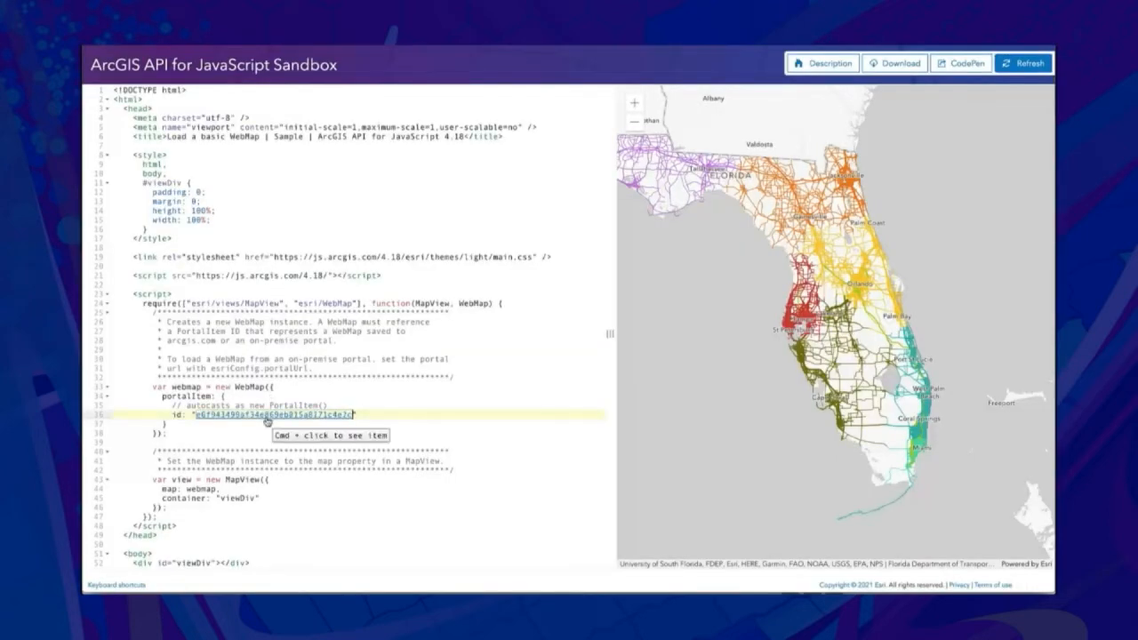
{"action": "left_click", "coordinate": [1027, 68]}
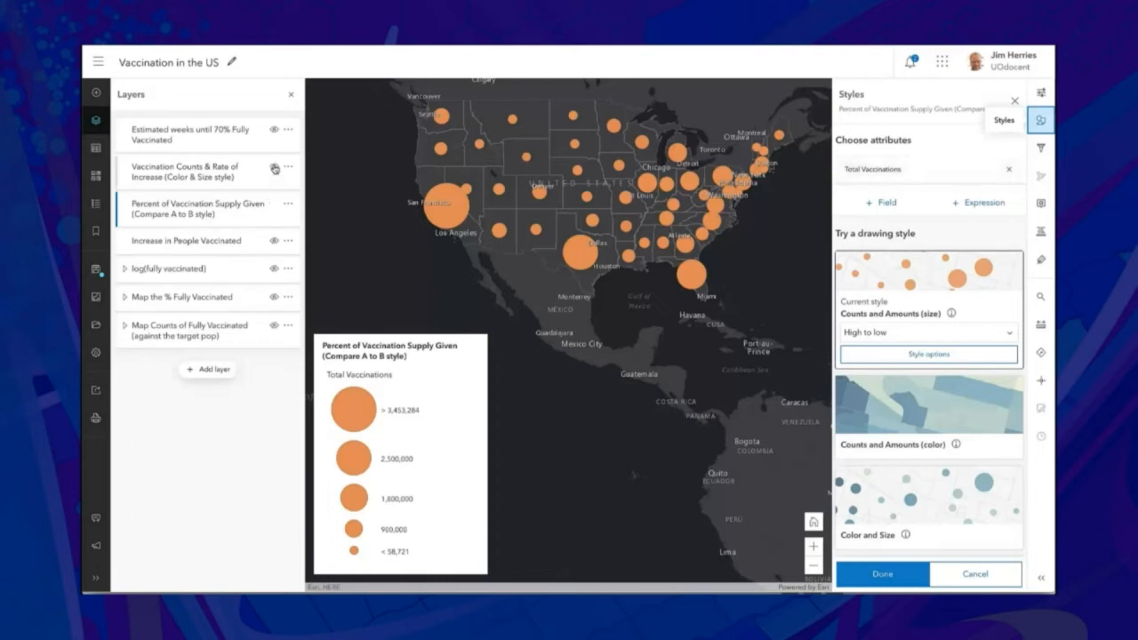
- In the Vaccination in the US map, compare the Vaccination Counts & Rate of Increase and Percent of Vaccination Supply Given layers, leaving only the latter shown
{"action": "left_click", "coordinate": [251, 181]}
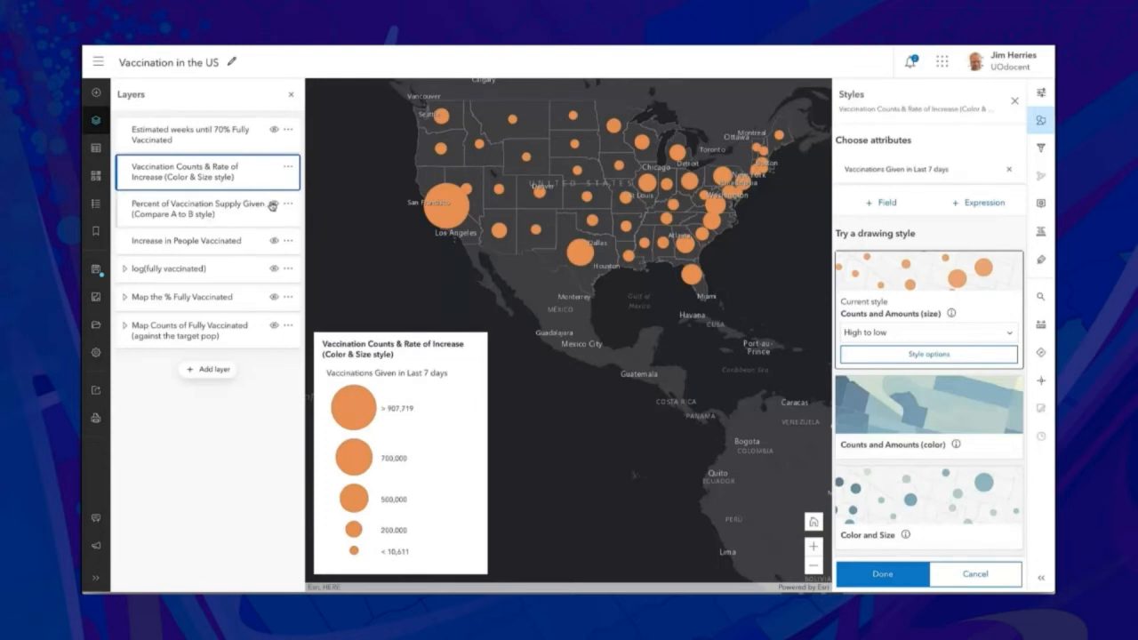
{"action": "left_click", "coordinate": [274, 204]}
{"action": "left_click", "coordinate": [275, 169]}
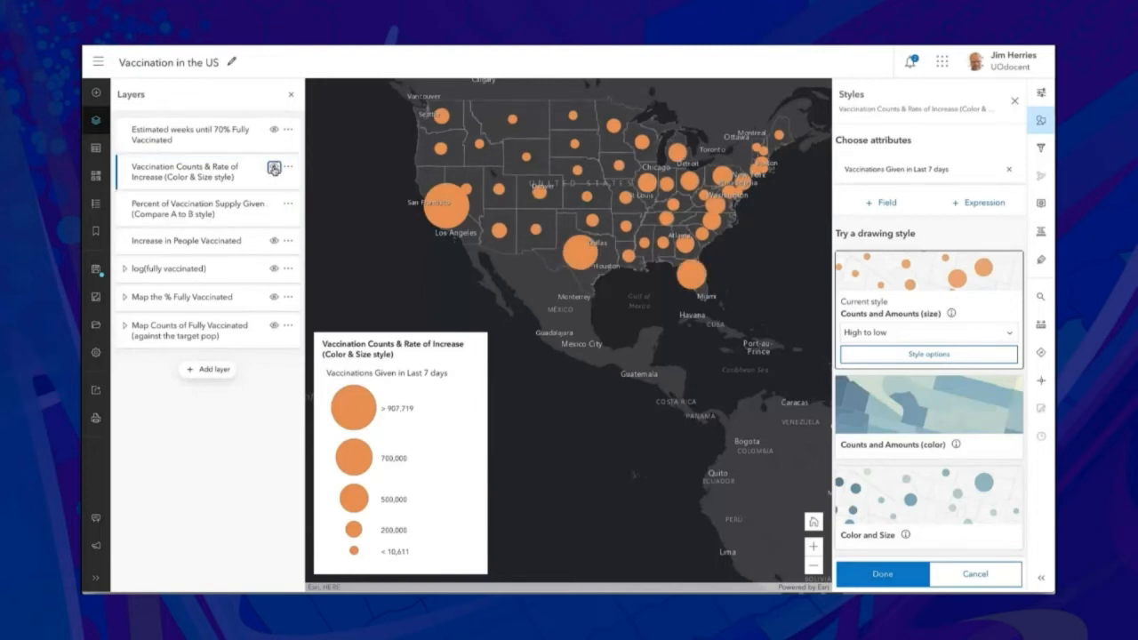
{"action": "left_click", "coordinate": [238, 214]}
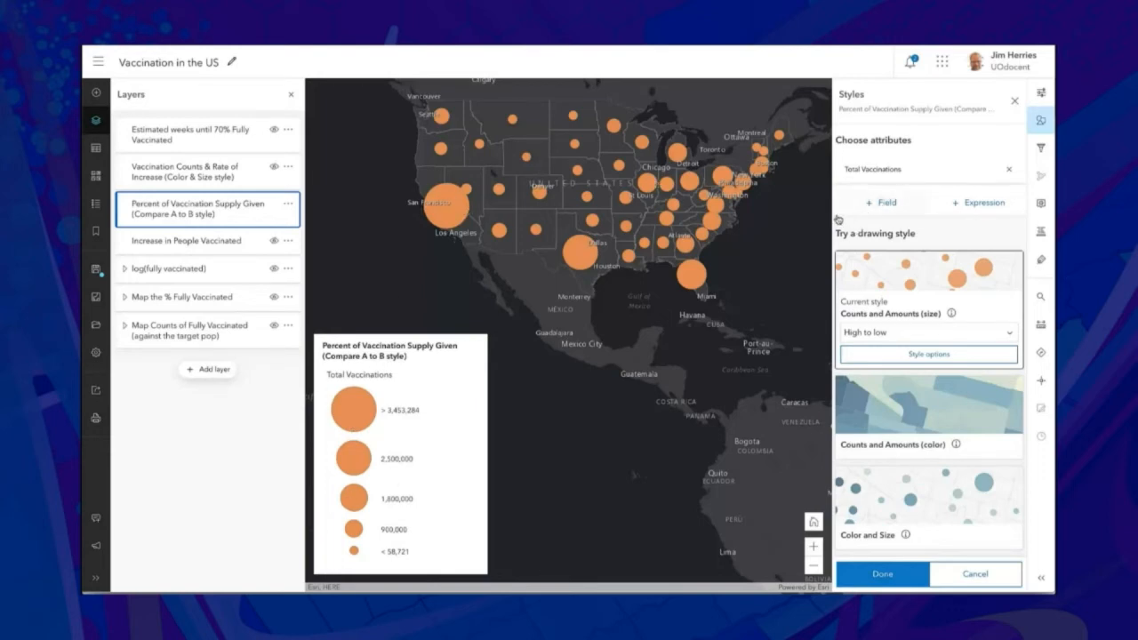
- Add the Total Distributed field alongside Total Vaccinations and apply the Compare A to B drawing style to the supply layer
{"action": "left_click", "coordinate": [888, 204]}
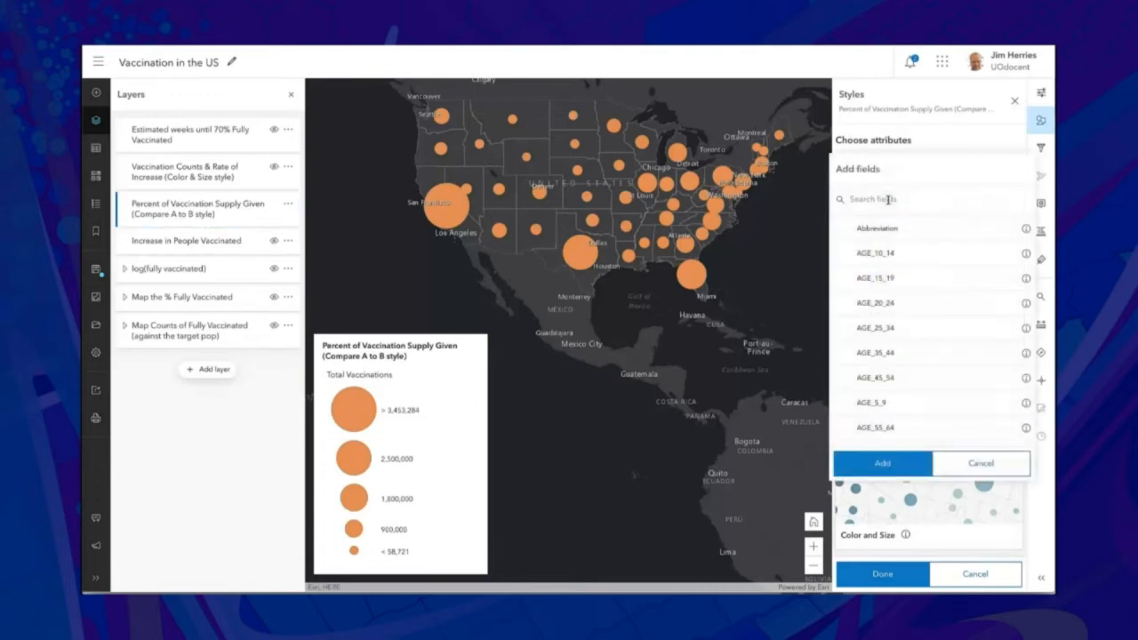
{"action": "scroll", "coordinate": [912, 253], "scroll_direction": "down", "scroll_amount": 1}
{"action": "scroll", "coordinate": [913, 252], "scroll_direction": "down", "scroll_amount": 10}
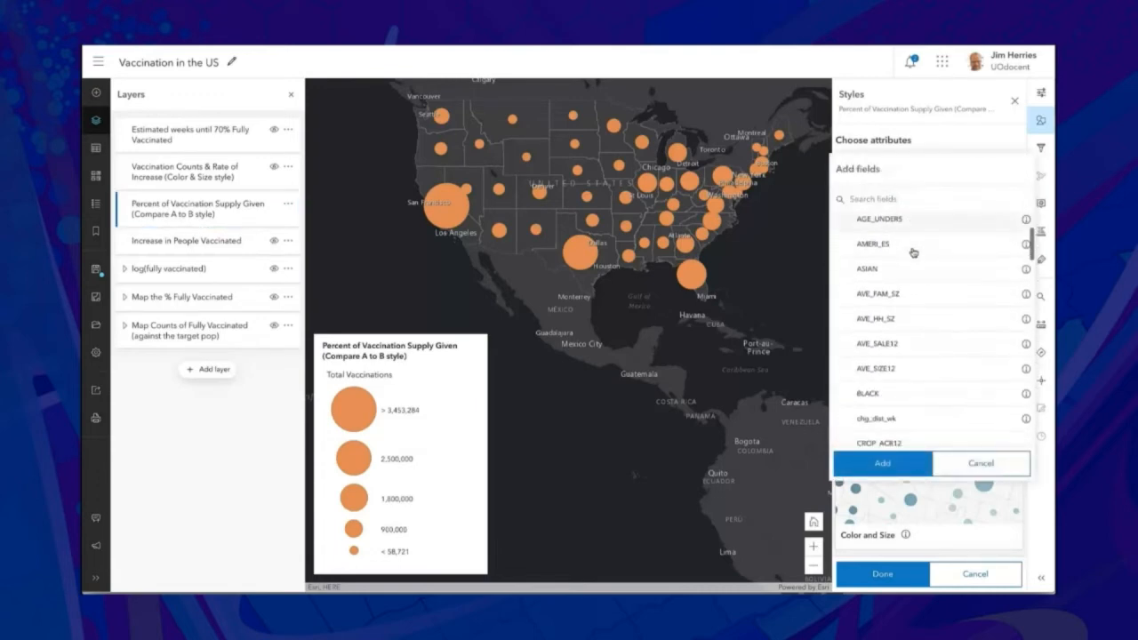
{"action": "scroll", "coordinate": [913, 253], "scroll_direction": "down", "scroll_amount": 8}
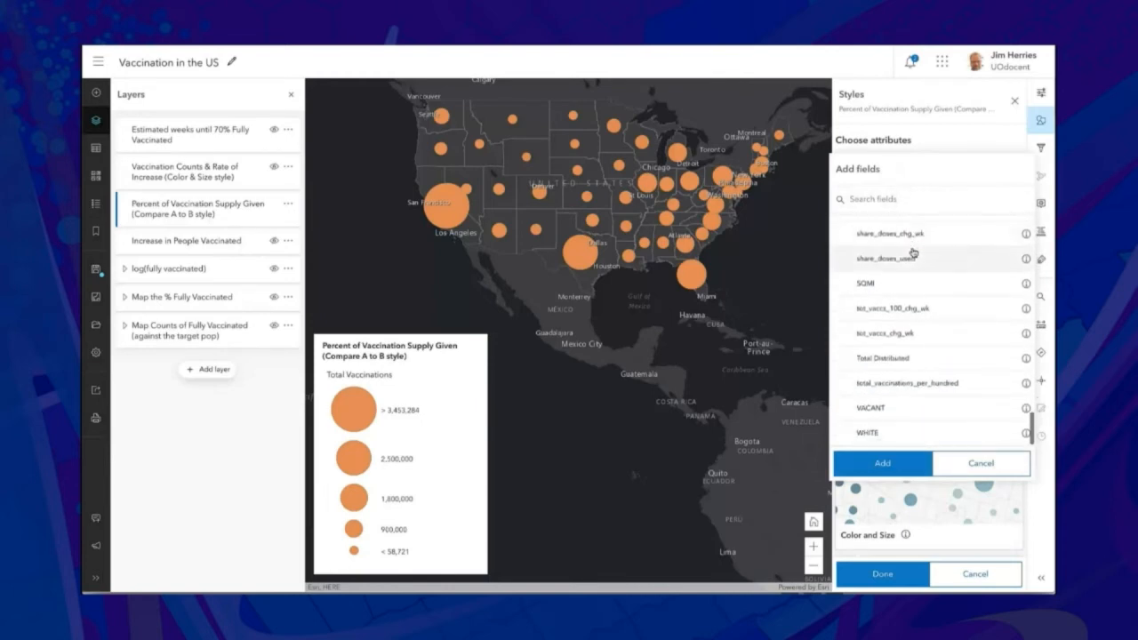
{"action": "left_click", "coordinate": [910, 358]}
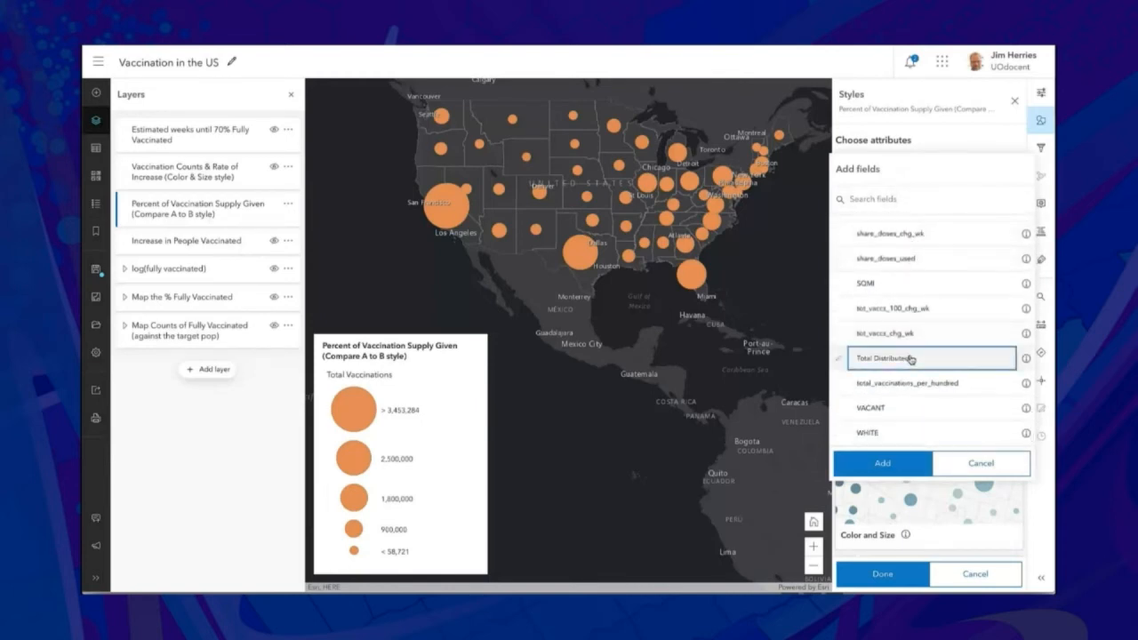
{"action": "left_click", "coordinate": [880, 461]}
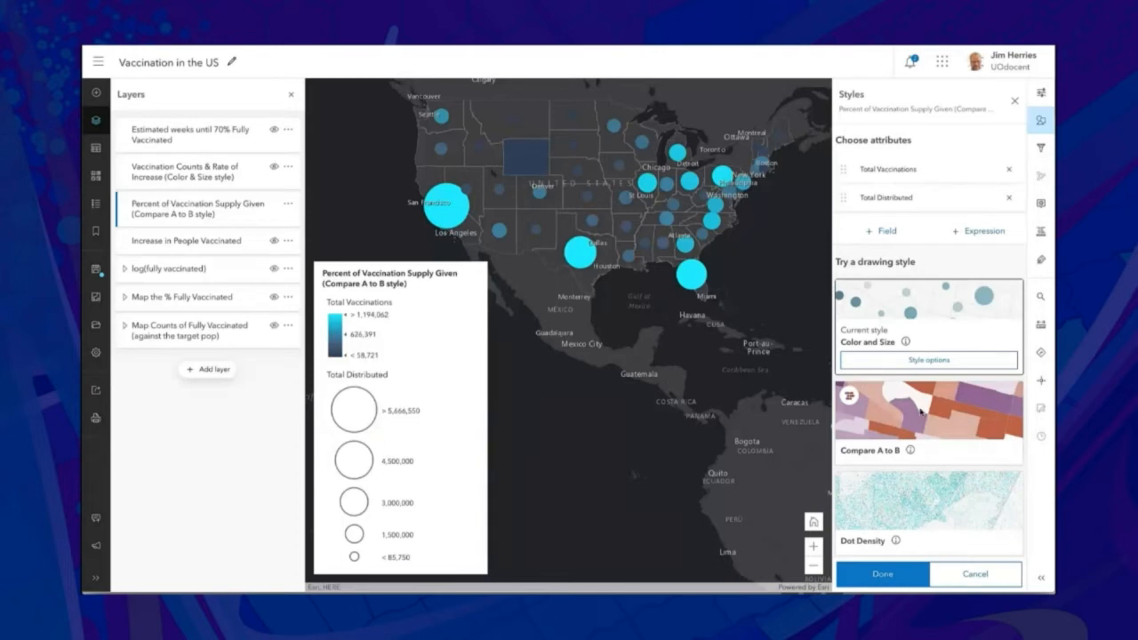
{"action": "left_click", "coordinate": [920, 411]}
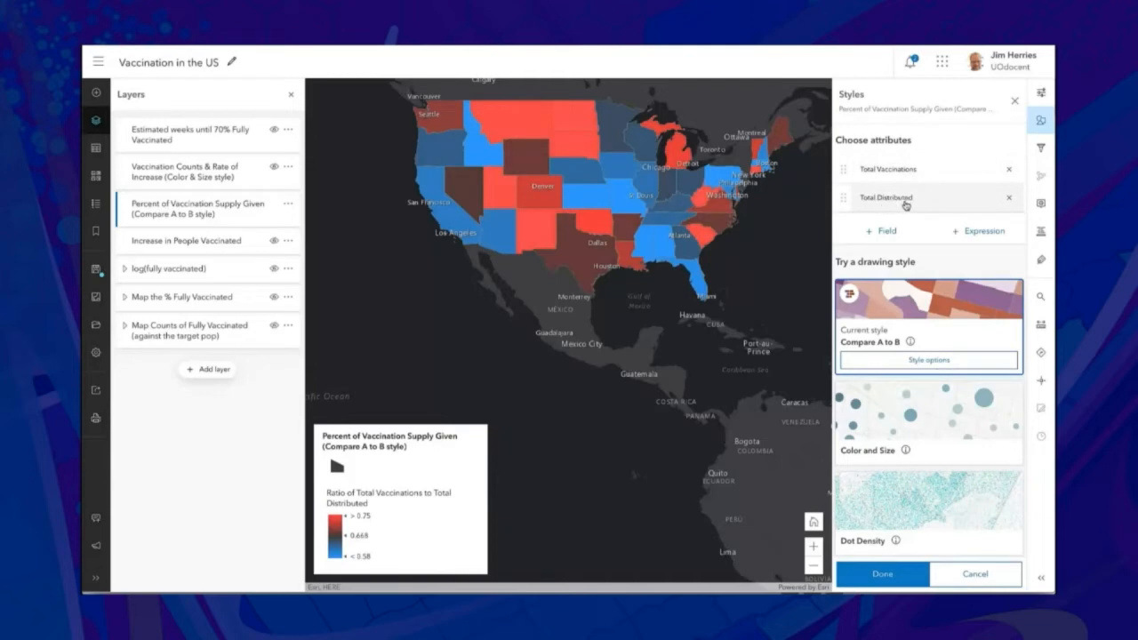
- Set the Compare A to B ratio's color range to 0.9 at the upper handle and 0.55 at the lower handle
{"action": "left_click", "coordinate": [906, 360]}
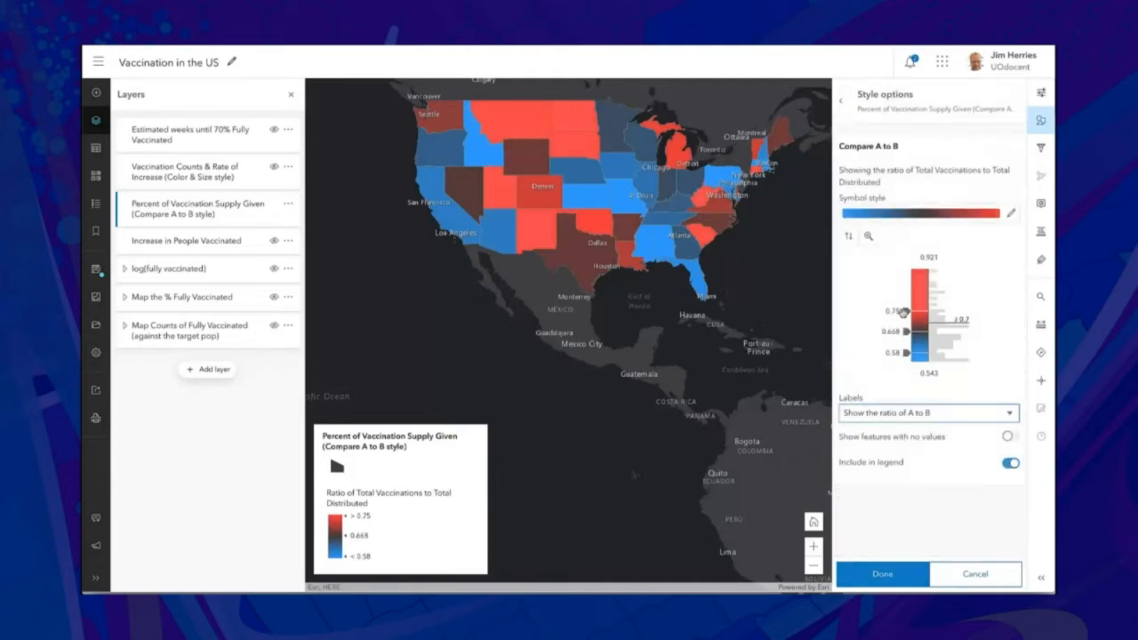
{"action": "left_click", "coordinate": [892, 311]}
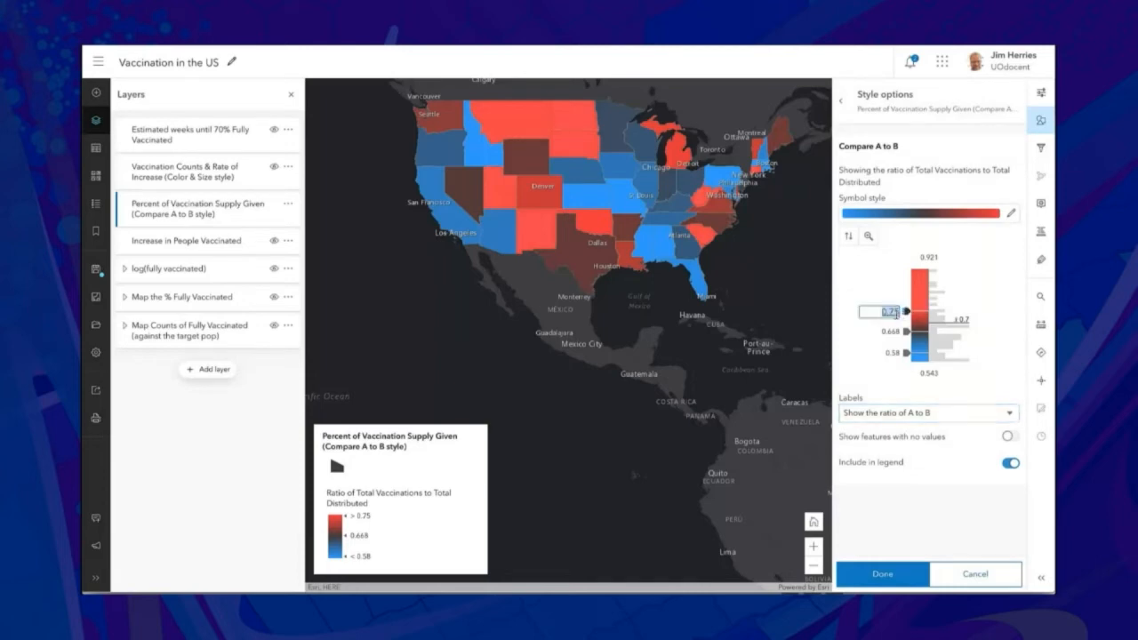
{"action": "type", "text": "0.9"}
{"action": "key", "text": "Return"}
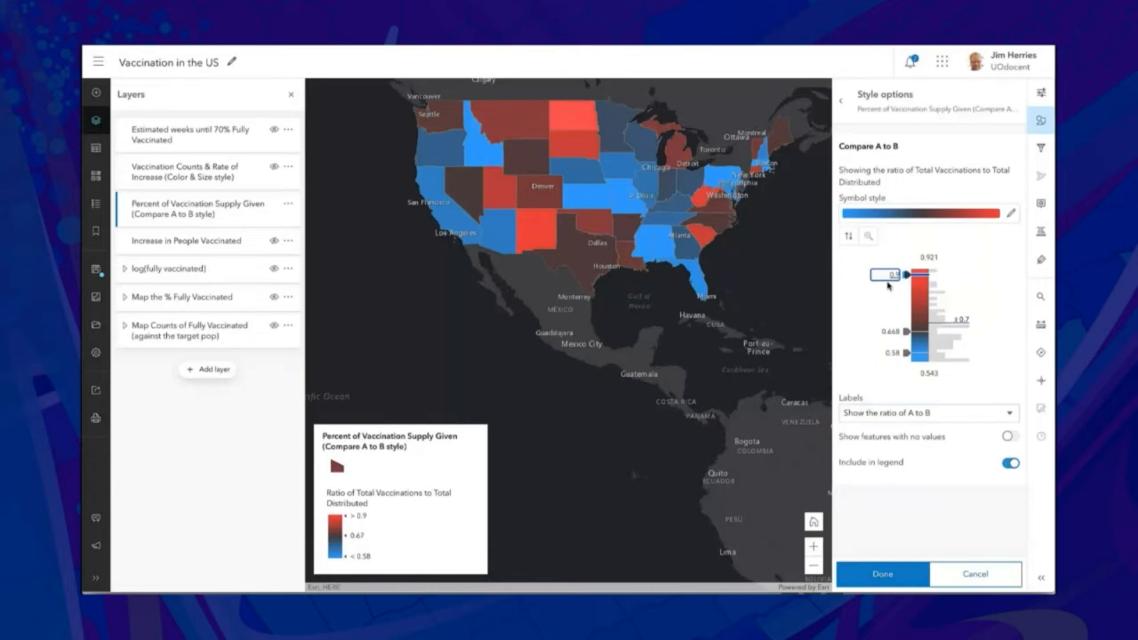
{"action": "left_click", "coordinate": [889, 353]}
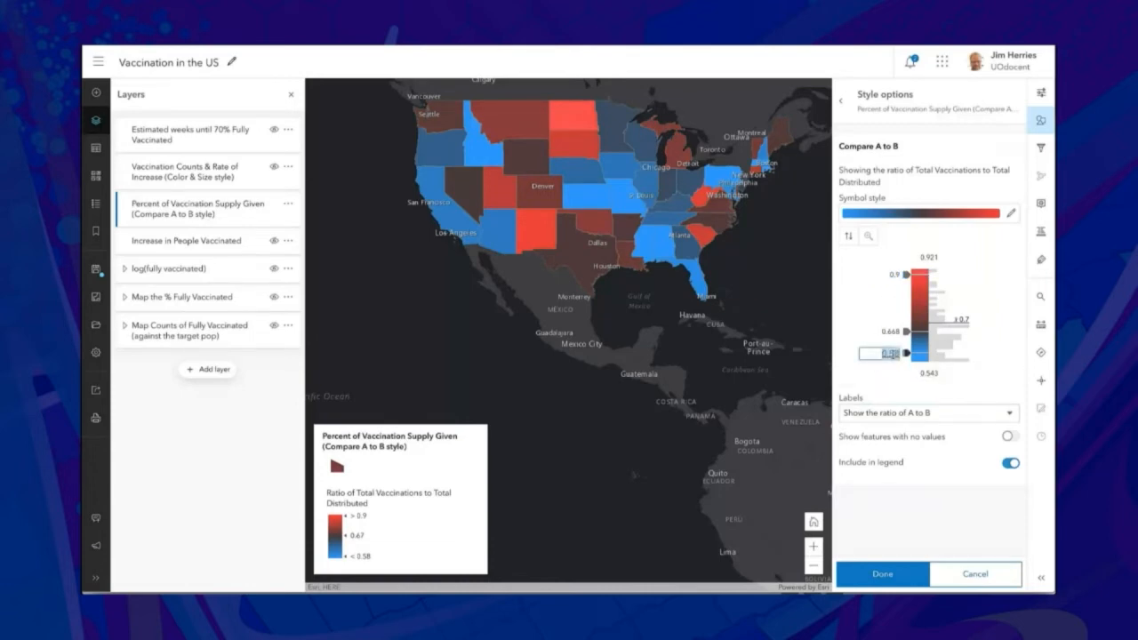
{"action": "key", "text": "BackSpace"}
{"action": "key", "text": "Return"}
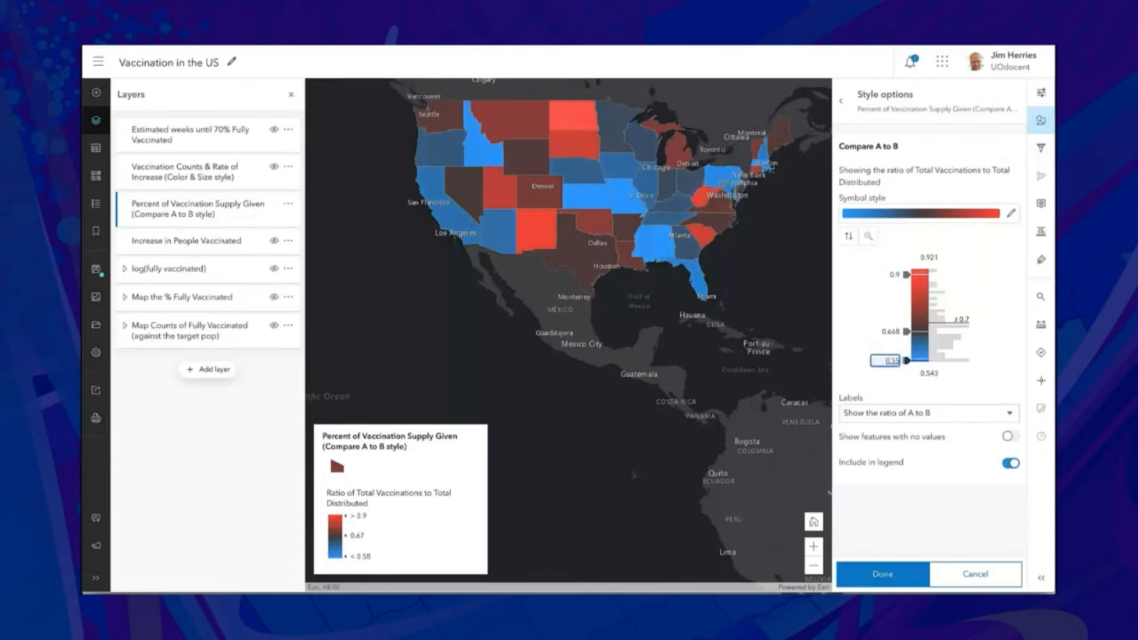
- Color the ratio with the purple-to-green ramp, green for high values, and finish styling the Percent of Vaccination Supply Given layer
{"action": "left_click", "coordinate": [968, 218]}
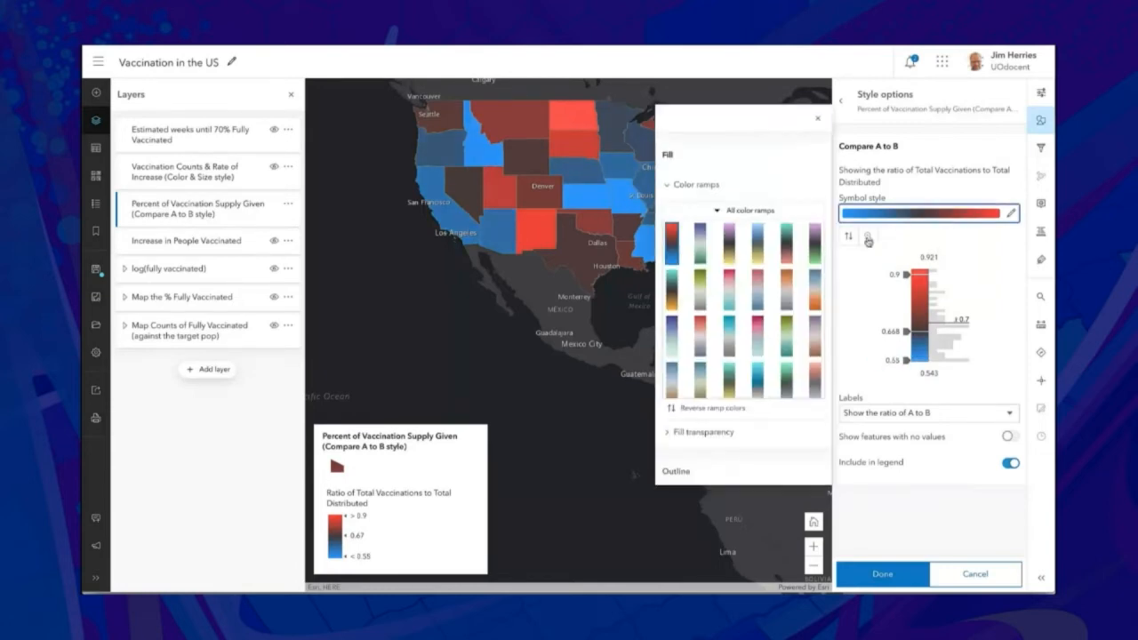
{"action": "left_click", "coordinate": [816, 249]}
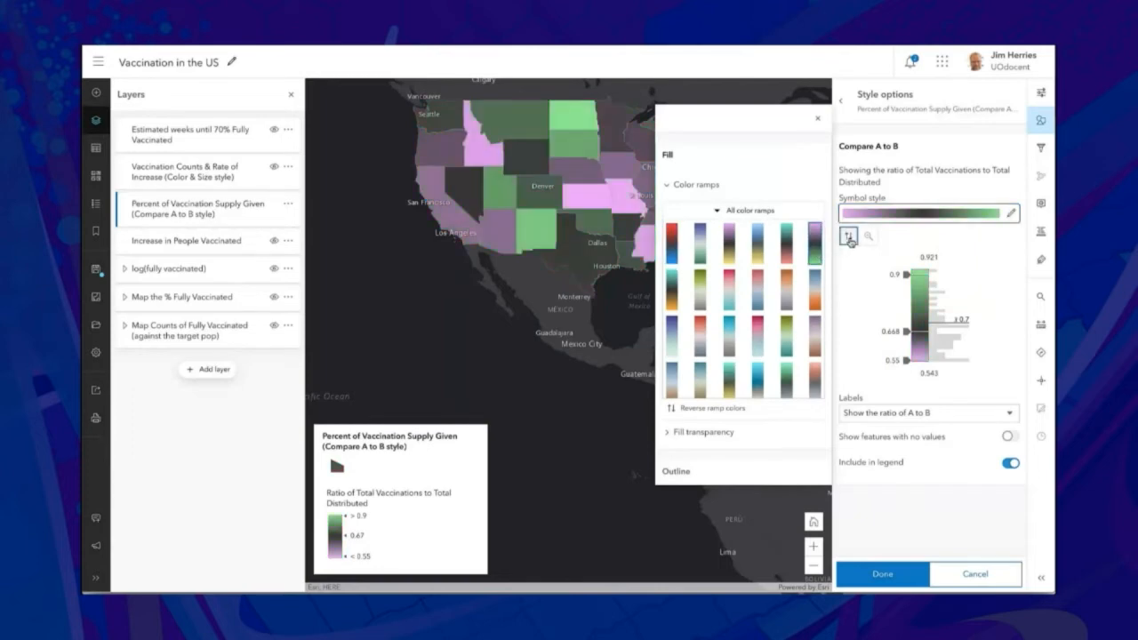
{"action": "left_click", "coordinate": [816, 118]}
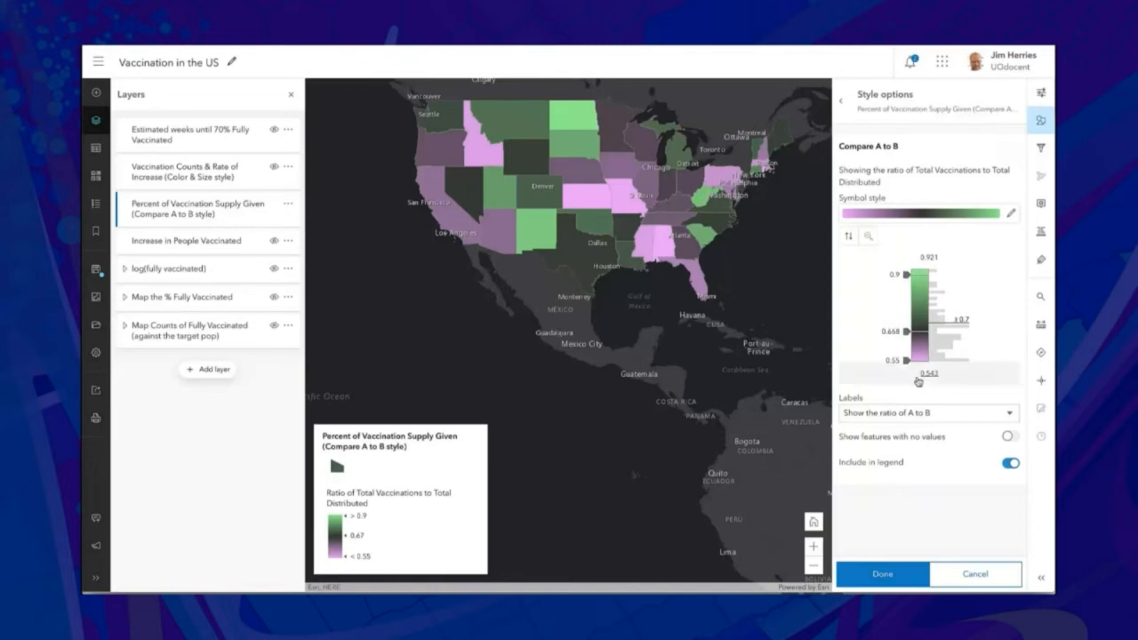
{"action": "left_click", "coordinate": [885, 575]}
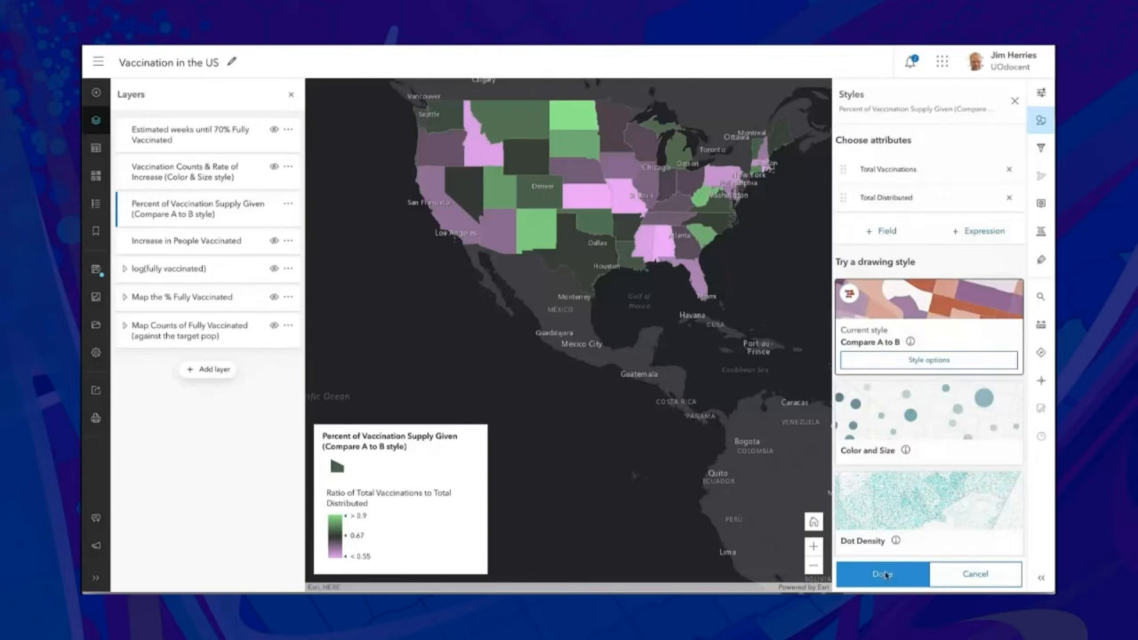
{"action": "left_click", "coordinate": [885, 575]}
- Hide Percent of Vaccination Supply Given, then select and show the Vaccination Counts & Rate of Increase layer
{"action": "left_click", "coordinate": [274, 204]}
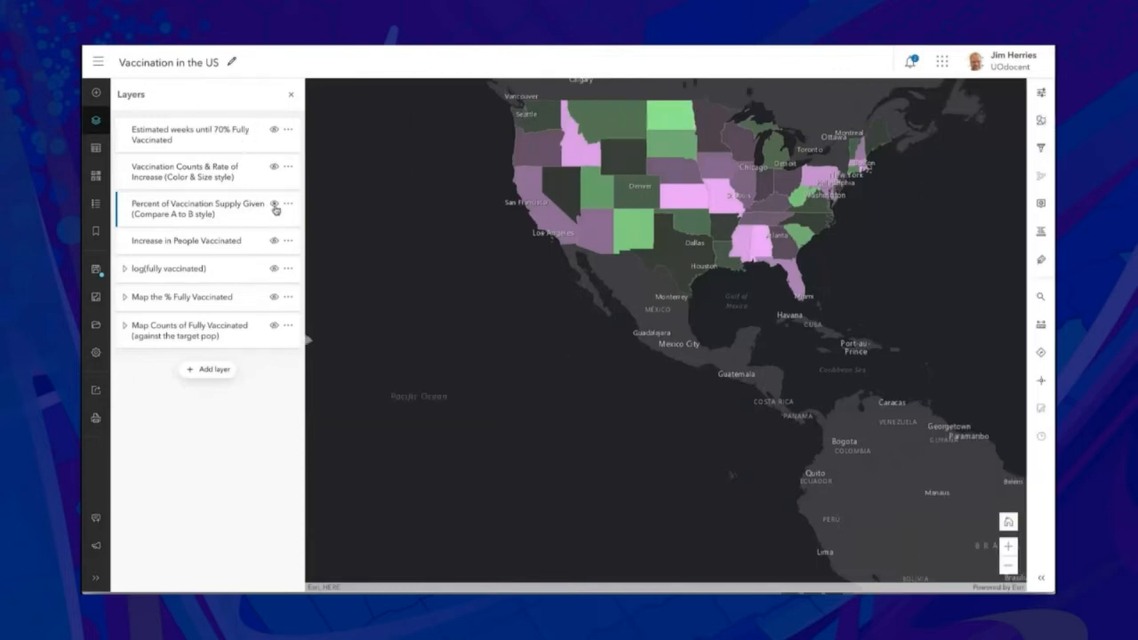
{"action": "left_click", "coordinate": [238, 174]}
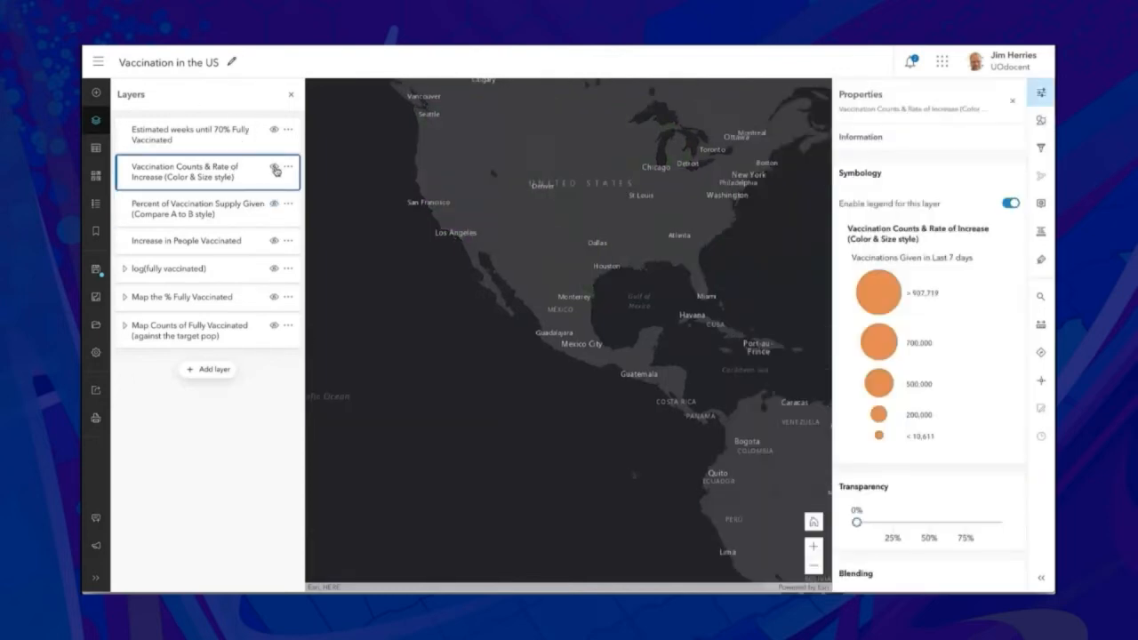
{"action": "left_click", "coordinate": [274, 168]}
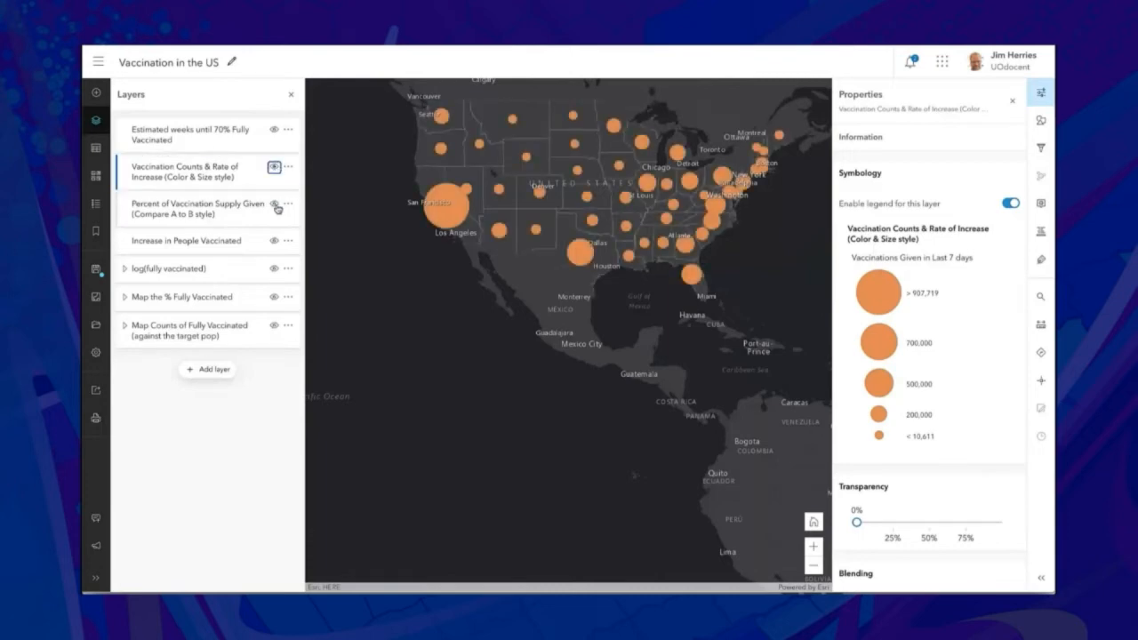
- Add Percent Change in past week to the layer's style attributes and place it above Vaccinations Given in Last 7 days
{"action": "left_click", "coordinate": [1040, 120]}
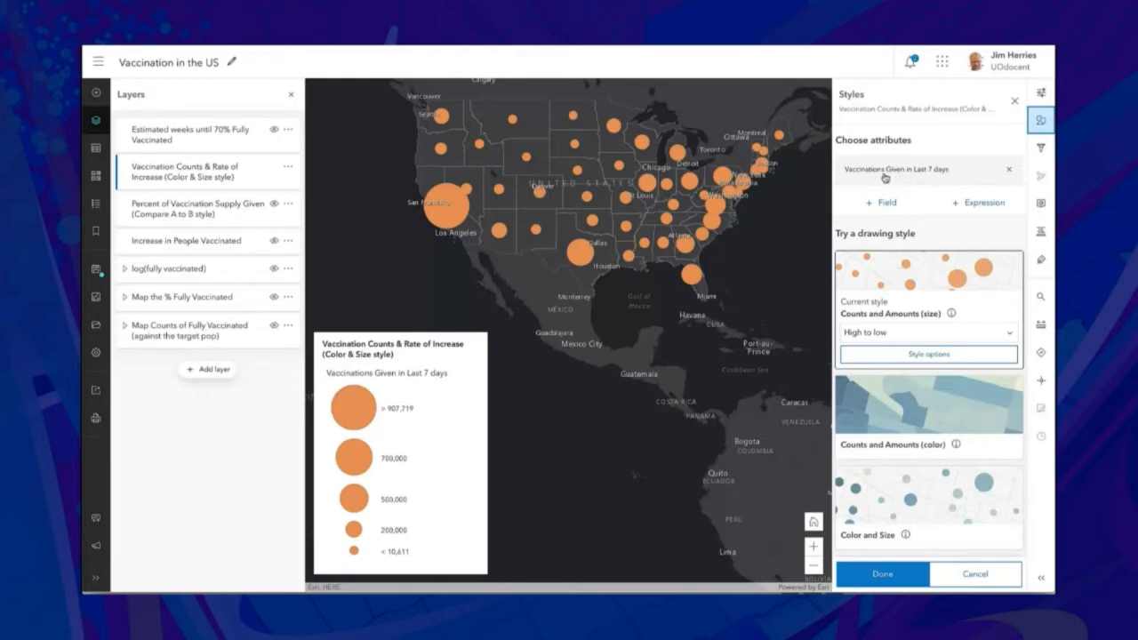
{"action": "left_click", "coordinate": [885, 203]}
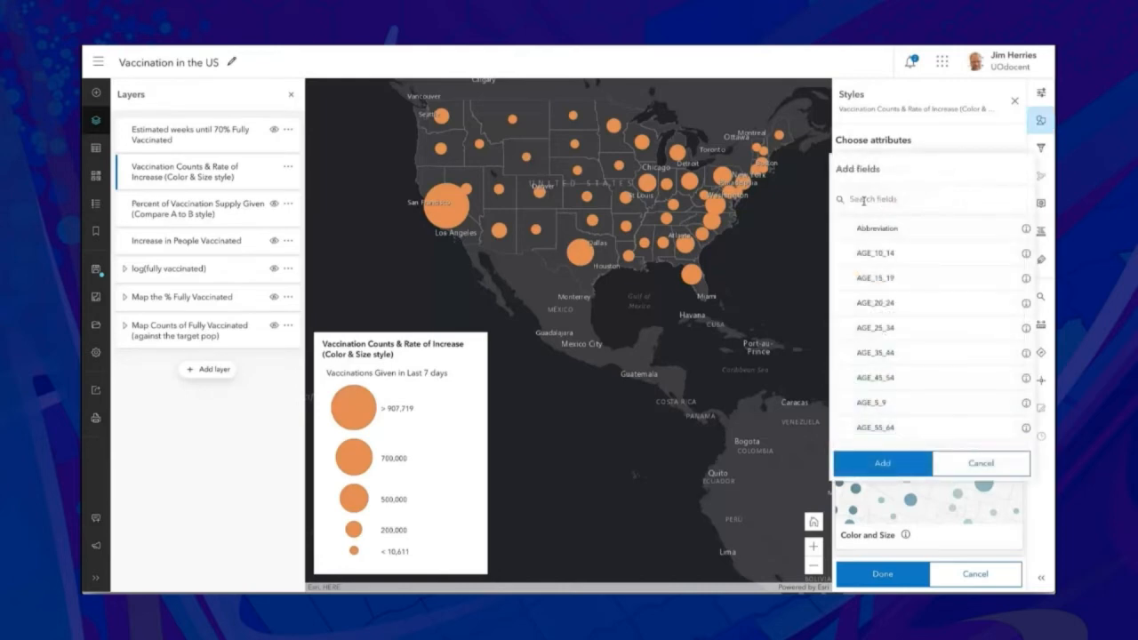
{"action": "left_click", "coordinate": [886, 200]}
{"action": "type", "text": "percent"}
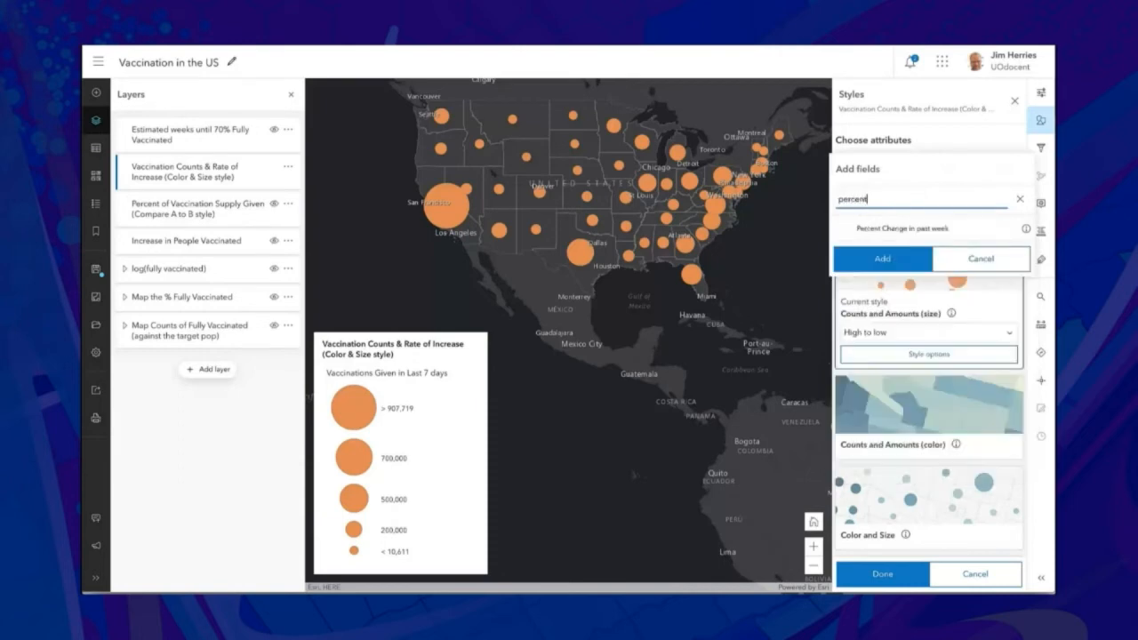
{"action": "left_click", "coordinate": [880, 233]}
{"action": "left_click", "coordinate": [876, 259]}
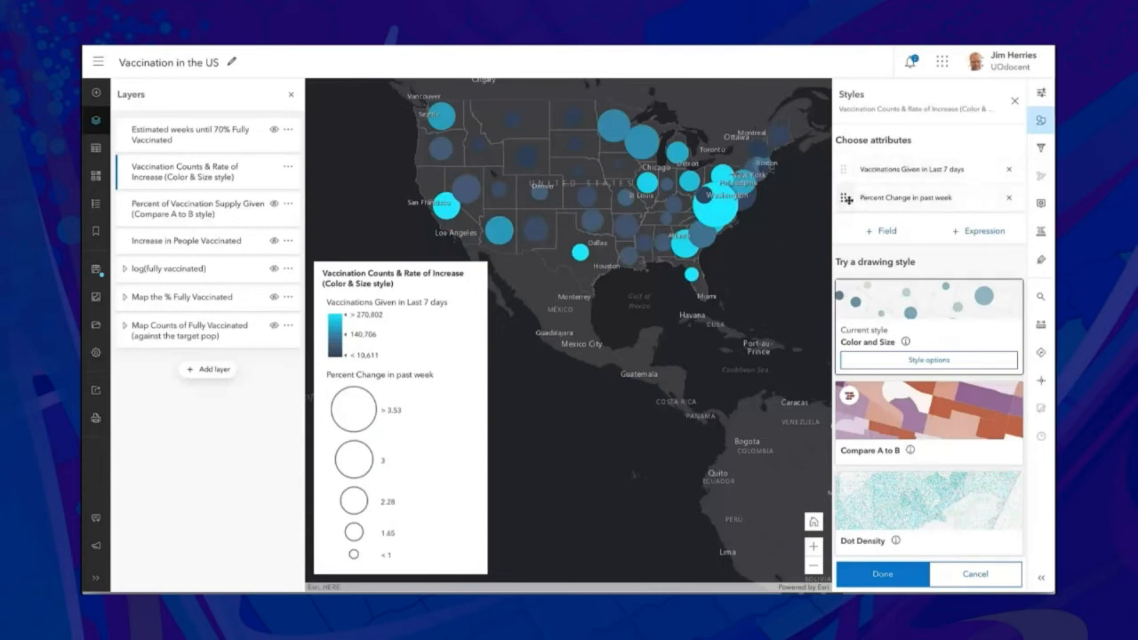
{"action": "left_click_drag", "start_coordinate": [844, 197], "coordinate": [841, 163]}
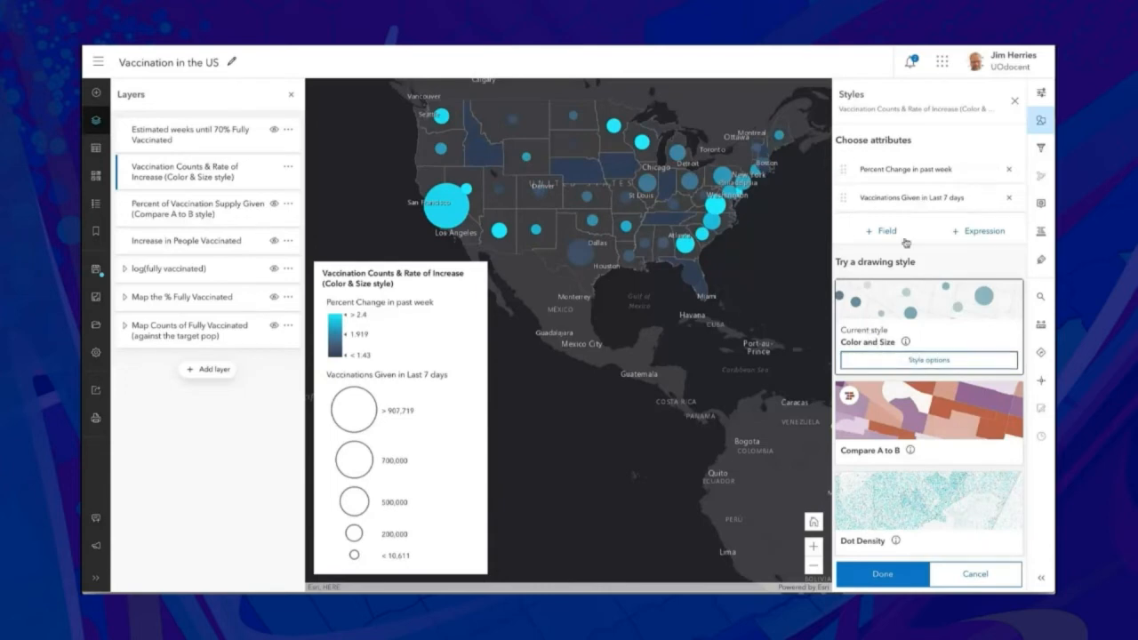
- In the Color and Size style options, set the color theme for Percent Change in past week to Above and below
{"action": "left_click", "coordinate": [928, 360]}
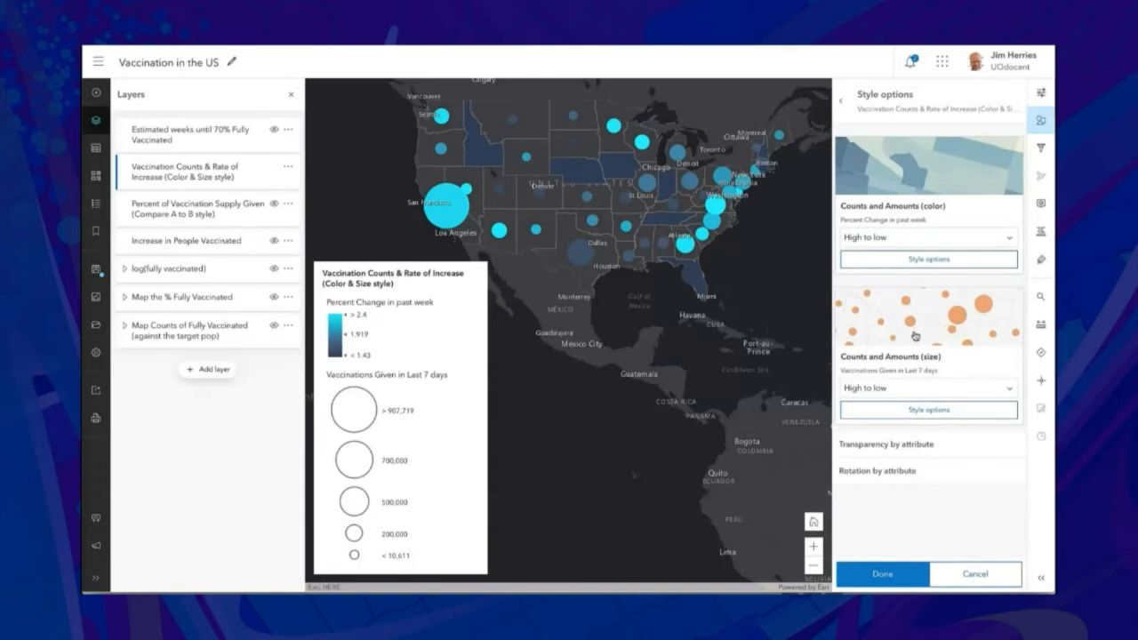
{"action": "left_click", "coordinate": [886, 238]}
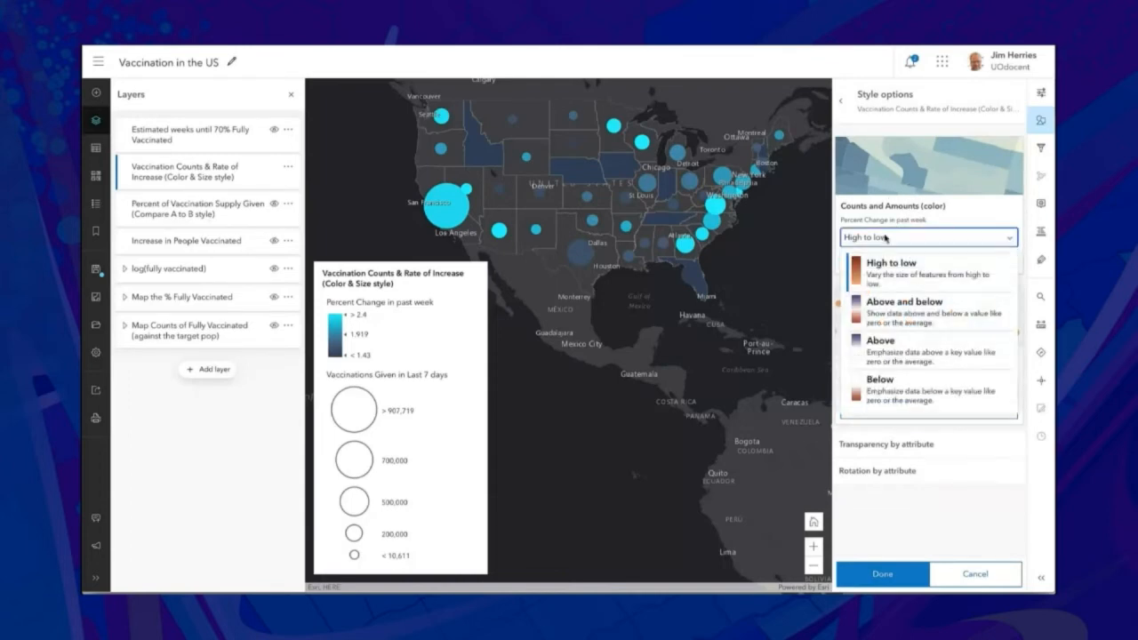
{"action": "left_click", "coordinate": [908, 305]}
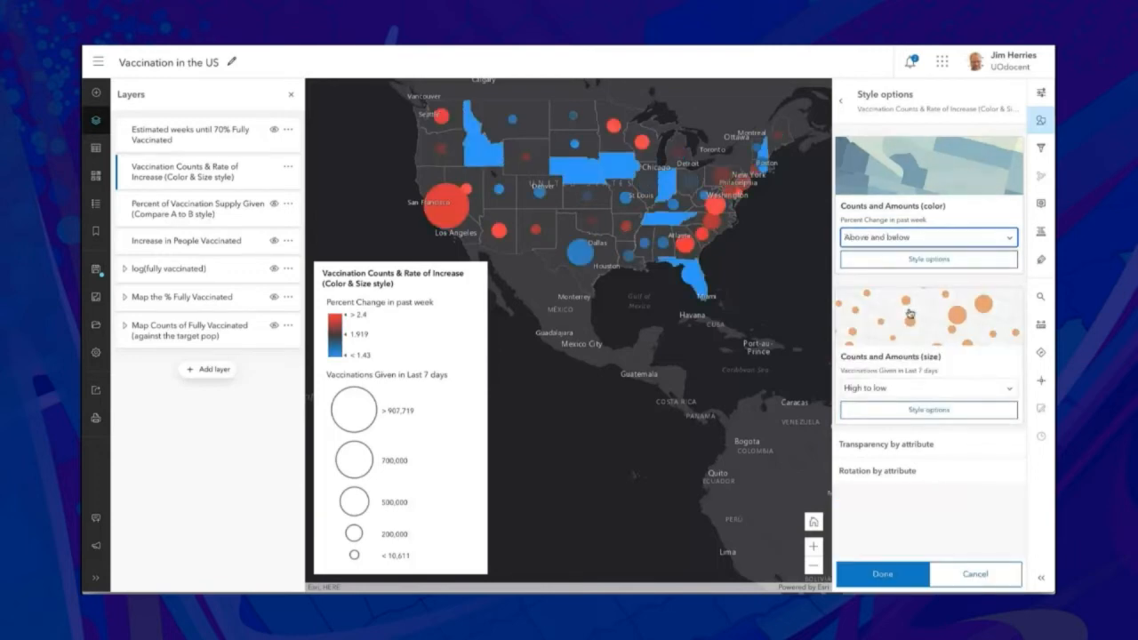
- Set both the minimum of the percent change color histogram and its lower handle to 1
{"action": "left_click", "coordinate": [916, 259]}
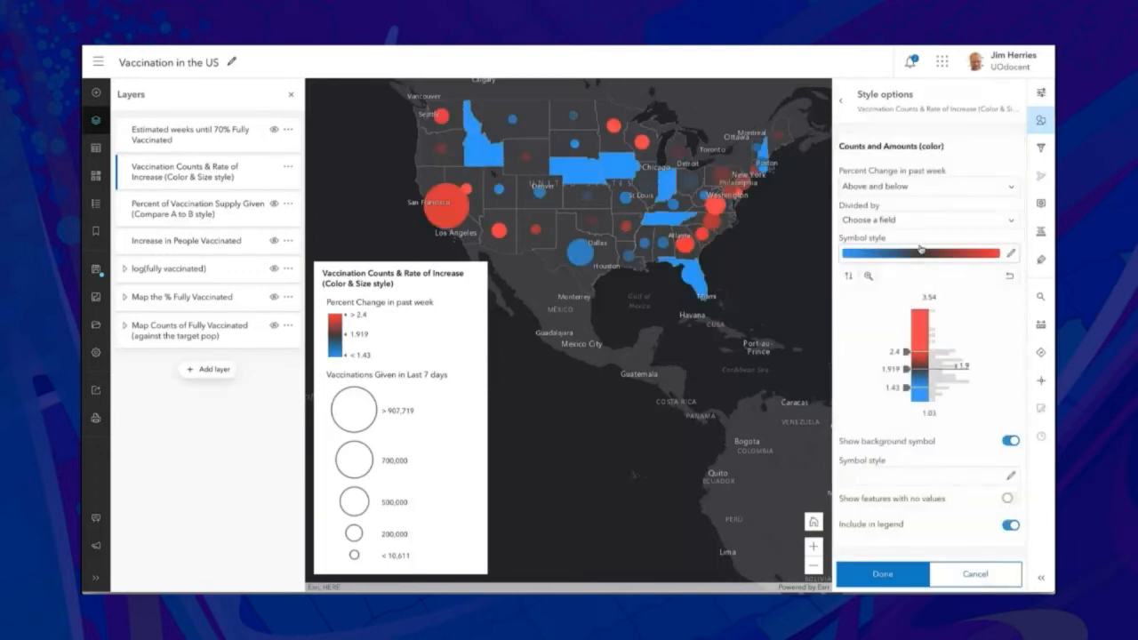
{"action": "left_click", "coordinate": [928, 413]}
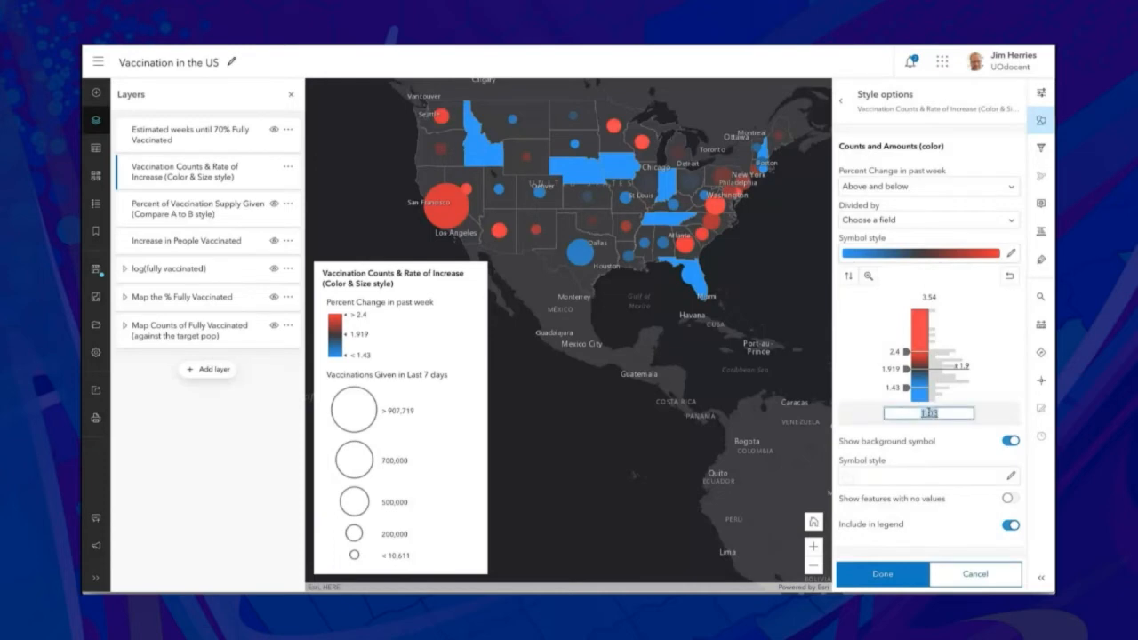
{"action": "type", "text": "1"}
{"action": "key", "text": "Return"}
{"action": "left_click", "coordinate": [904, 387]}
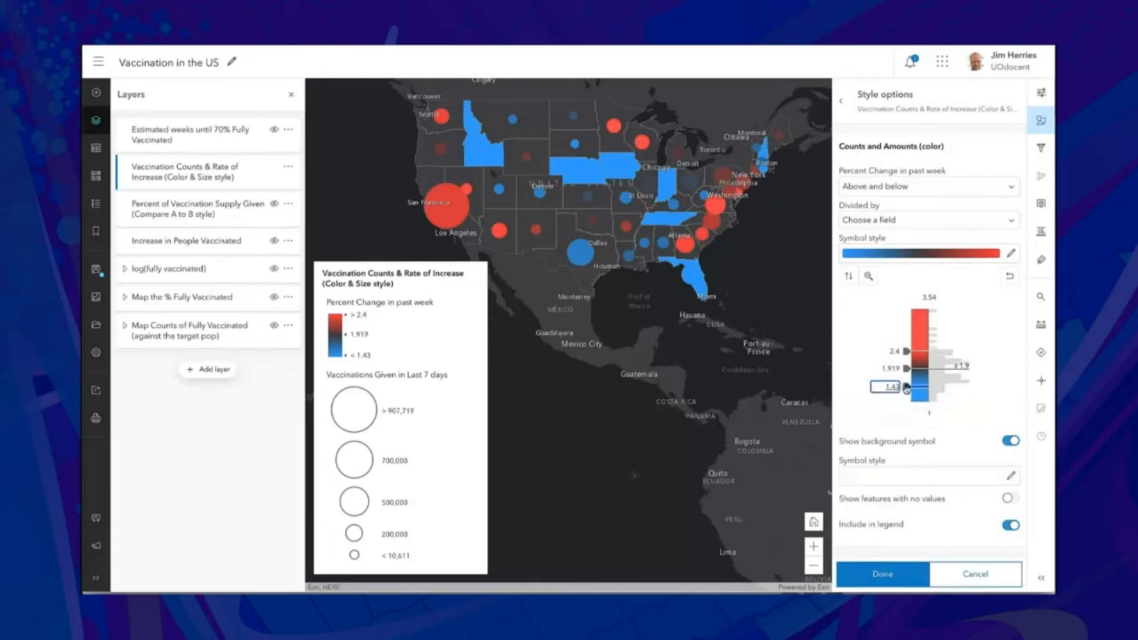
{"action": "type", "text": "1"}
{"action": "key", "text": "Return"}
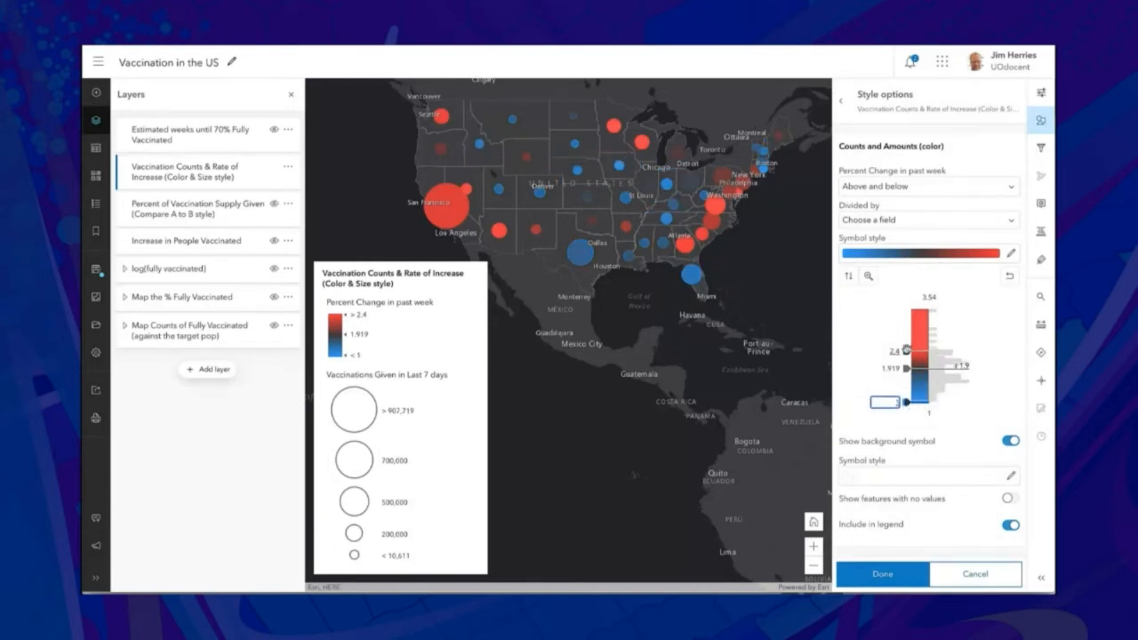
- Raise the upper handle of the percent change color range to 3.4
{"action": "left_click_drag", "start_coordinate": [906, 350], "coordinate": [906, 312]}
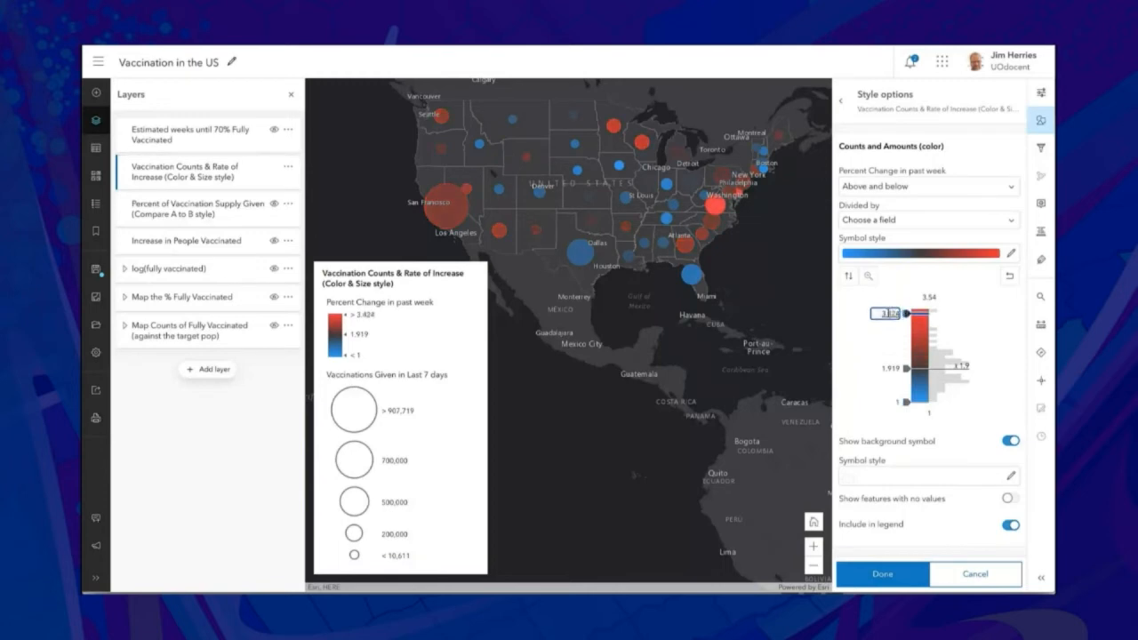
{"action": "left_click", "coordinate": [888, 313]}
{"action": "key", "text": "BackSpace"}
{"action": "type", "text": "3.4"}
{"action": "key", "text": "Return"}
- Apply the purple-and-green color ramp to the percent change symbols and invert it so high values are green
{"action": "left_click", "coordinate": [973, 257]}
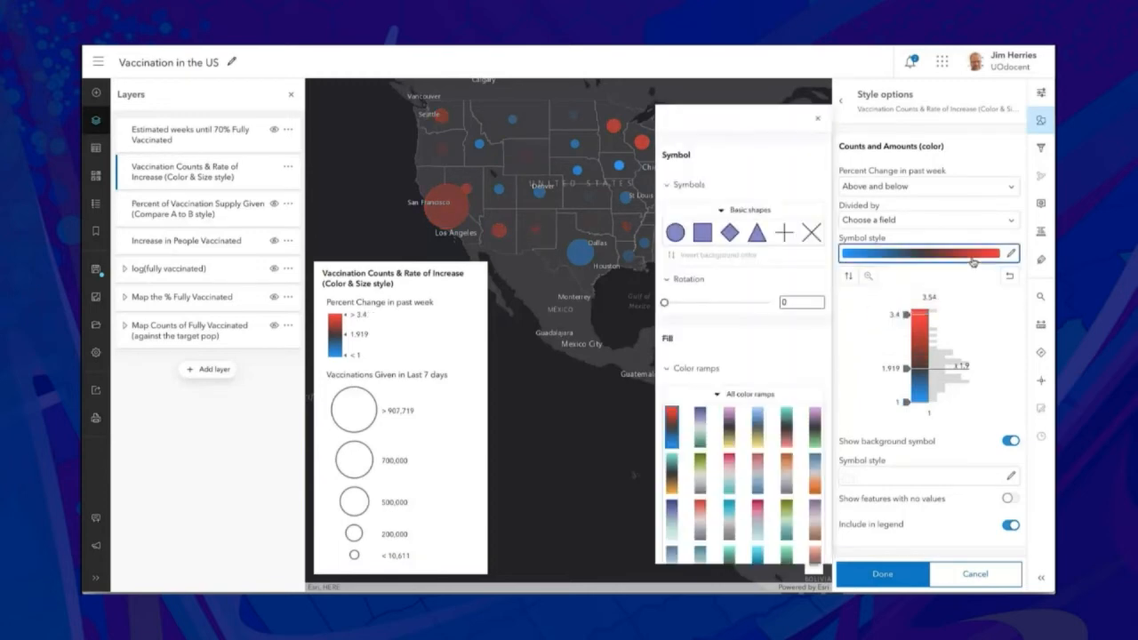
{"action": "left_click", "coordinate": [815, 434]}
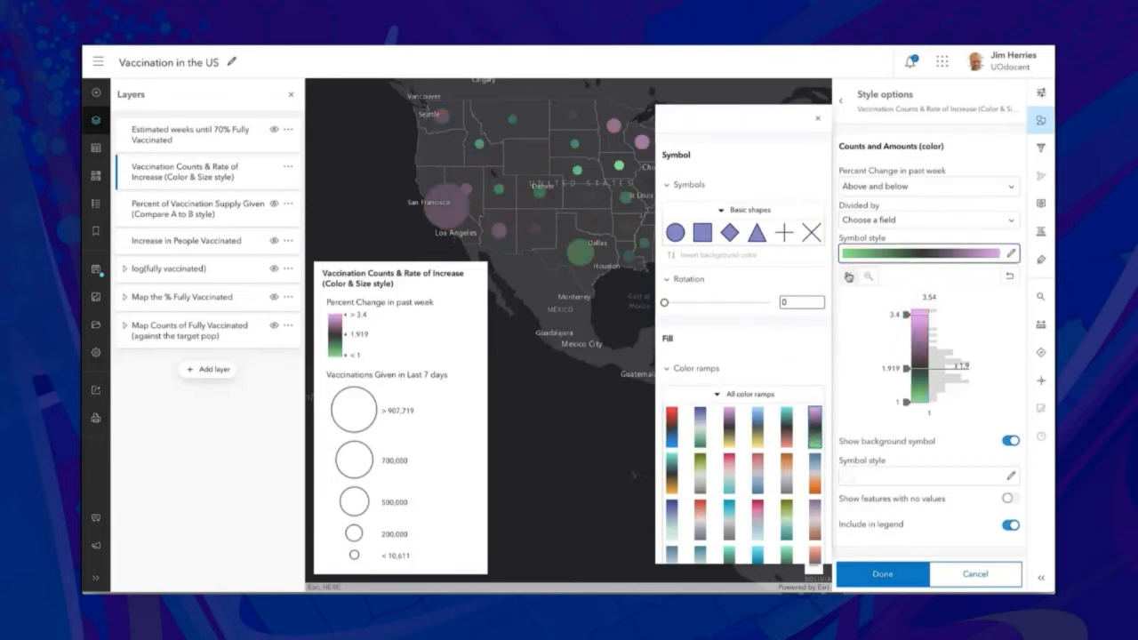
{"action": "left_click", "coordinate": [848, 277]}
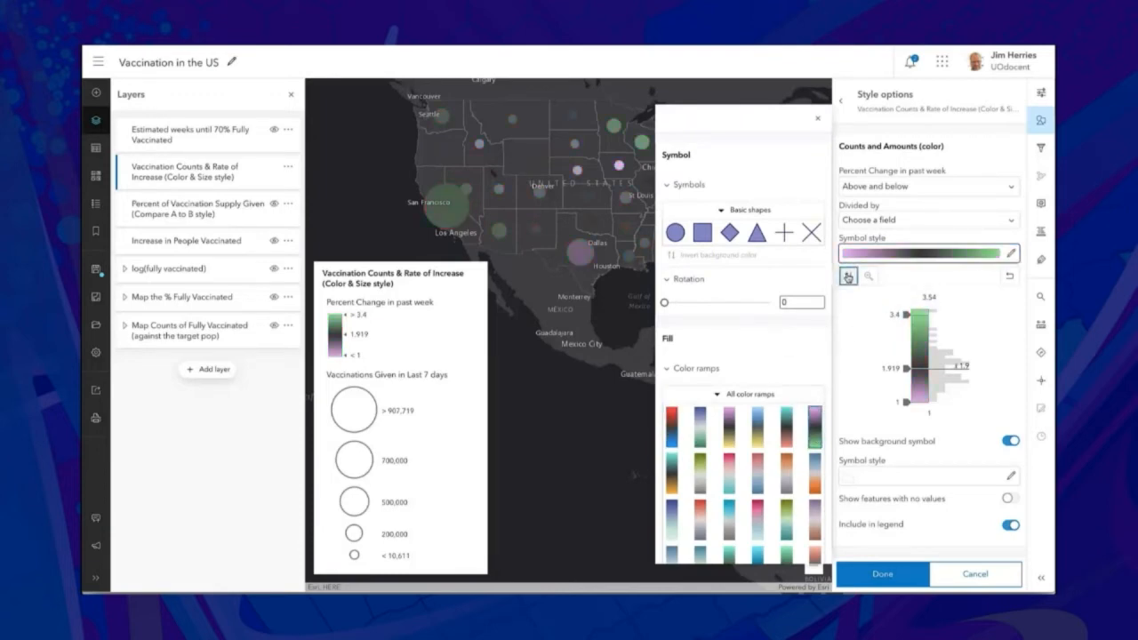
{"action": "left_click", "coordinate": [818, 122]}
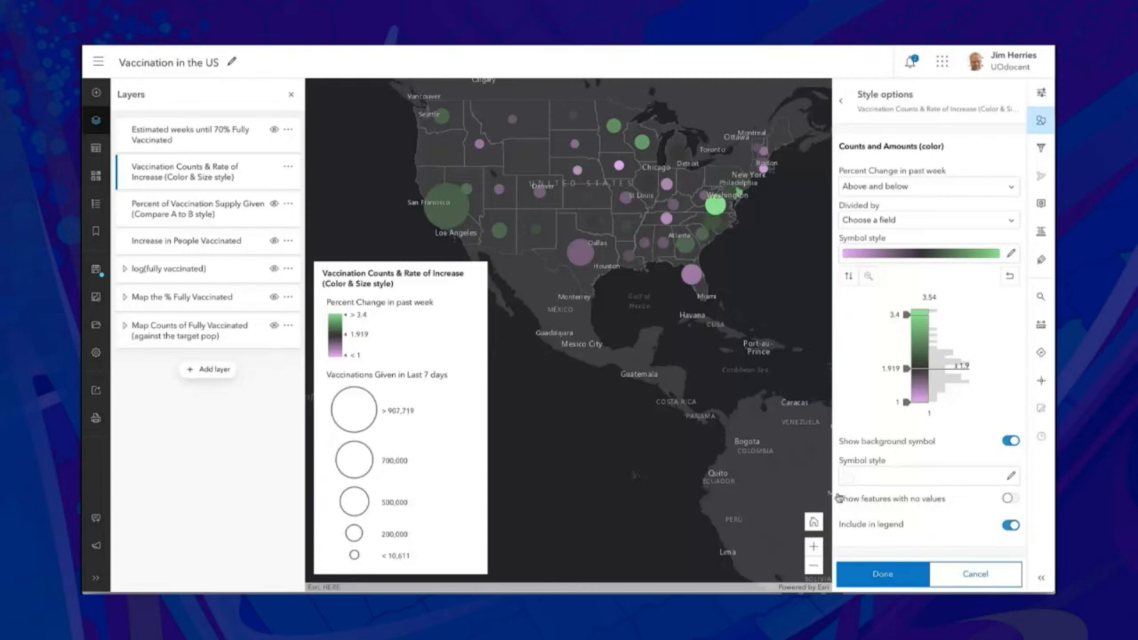
- Accept the Color and Size options and finish styling the Vaccination Counts & Rate of Increase layer
{"action": "left_click", "coordinate": [876, 573]}
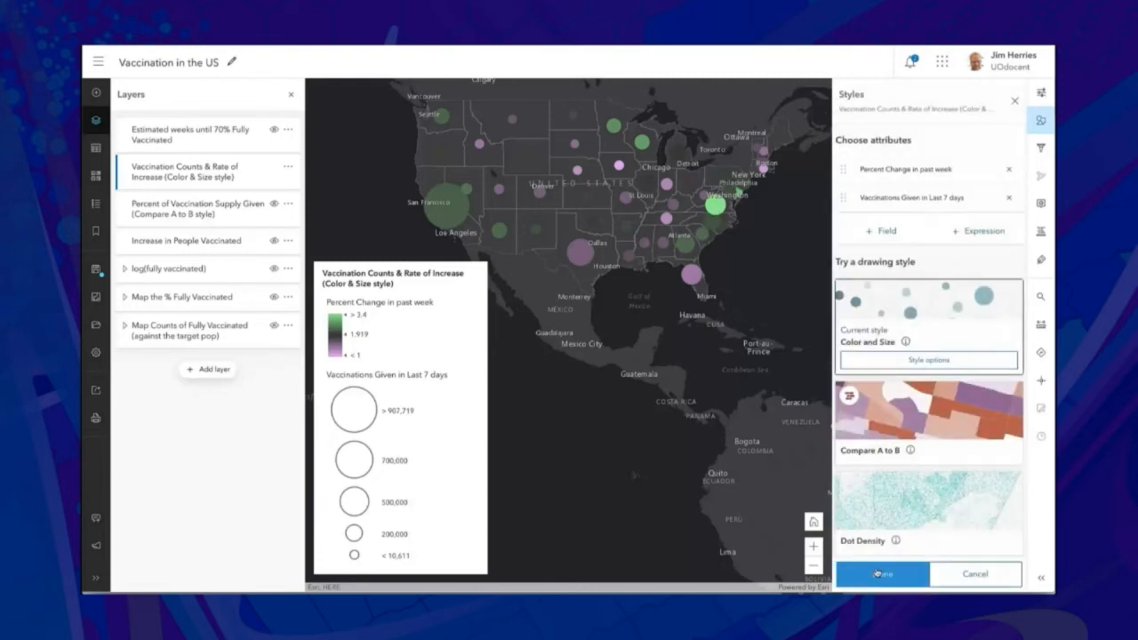
{"action": "left_click", "coordinate": [877, 574]}
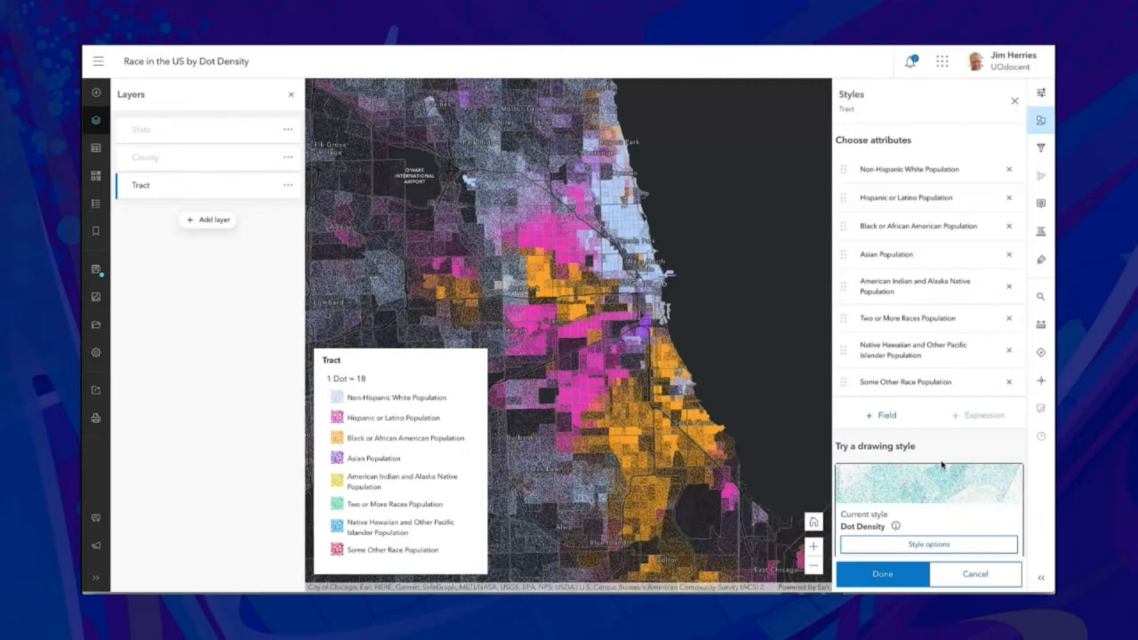
- In the Tract layer's Dot Density style options, set what the dots represent to "people" and check the legend wording
{"action": "scroll", "coordinate": [940, 467], "scroll_direction": "down", "scroll_amount": 3}
{"action": "scroll", "coordinate": [941, 465], "scroll_direction": "up", "scroll_amount": 3}
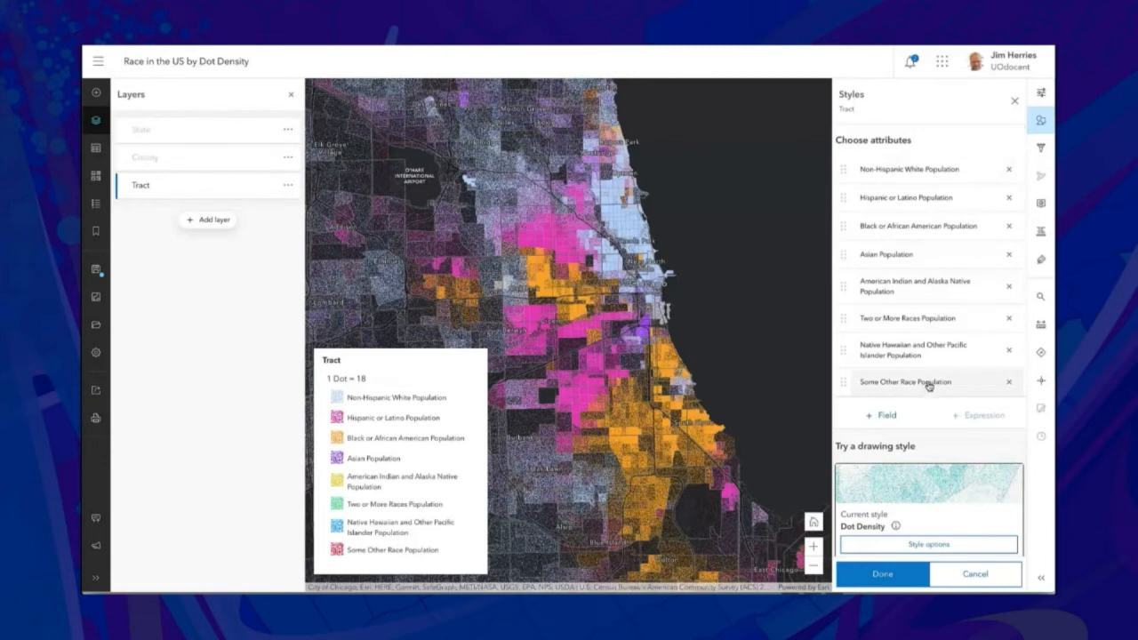
{"action": "scroll", "coordinate": [929, 385], "scroll_direction": "down", "scroll_amount": 7}
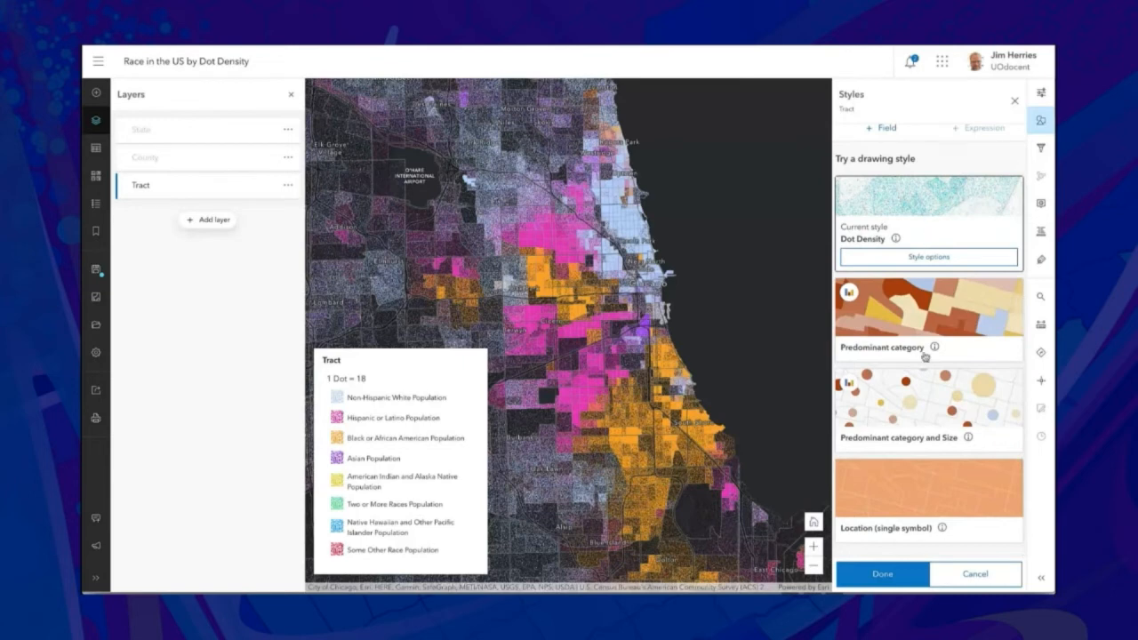
{"action": "left_click", "coordinate": [927, 205]}
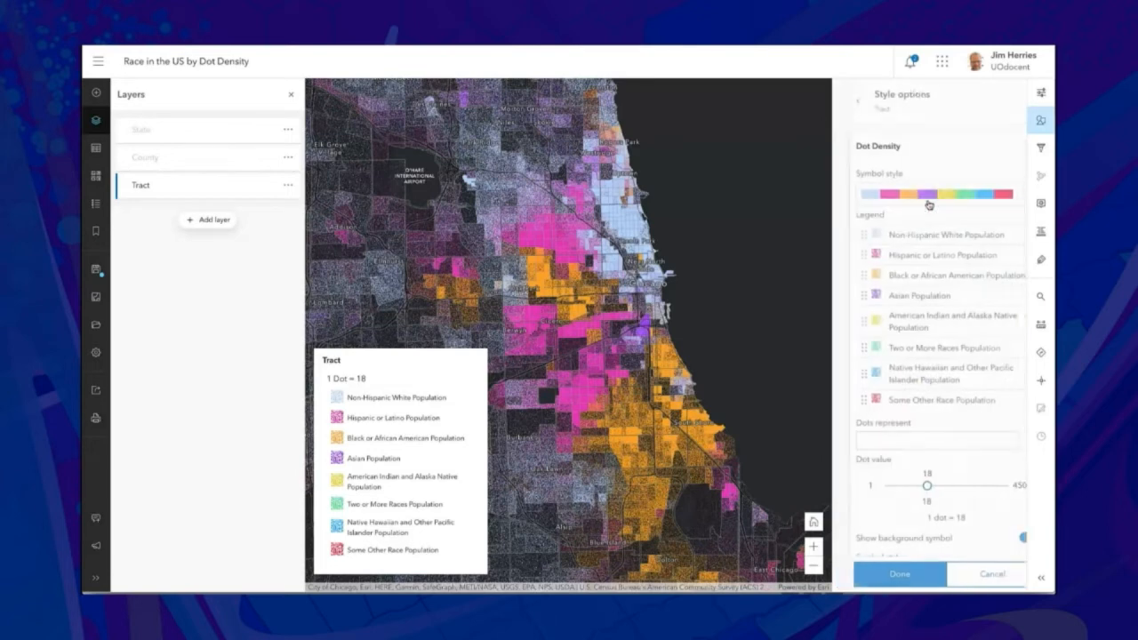
{"action": "left_click", "coordinate": [875, 439]}
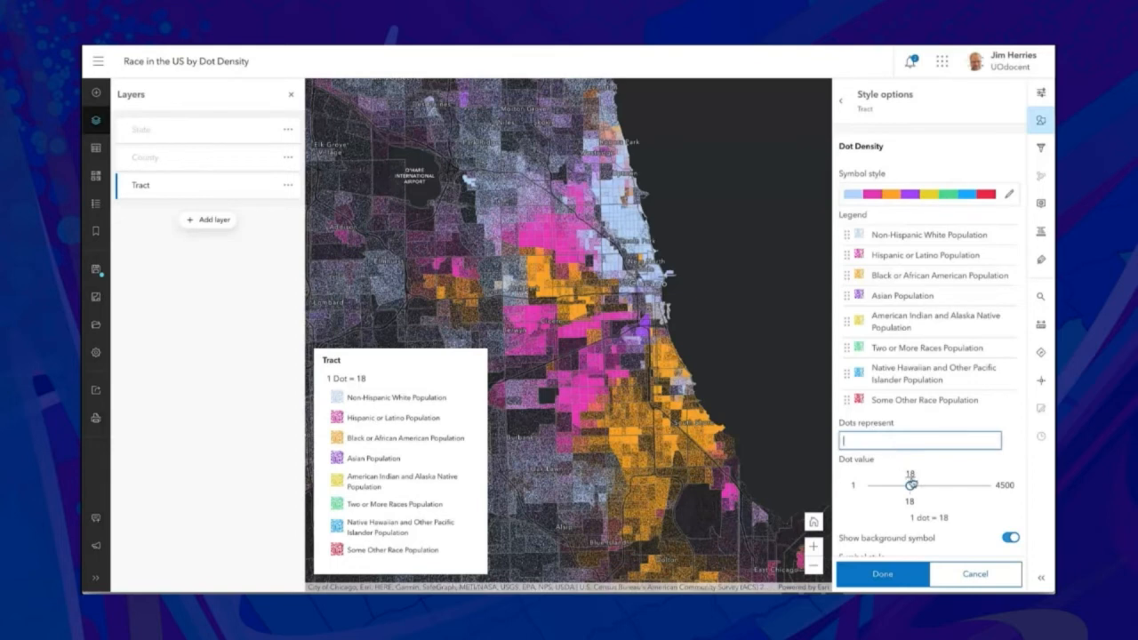
{"action": "type", "text": "people"}
{"action": "key", "text": "Tab"}
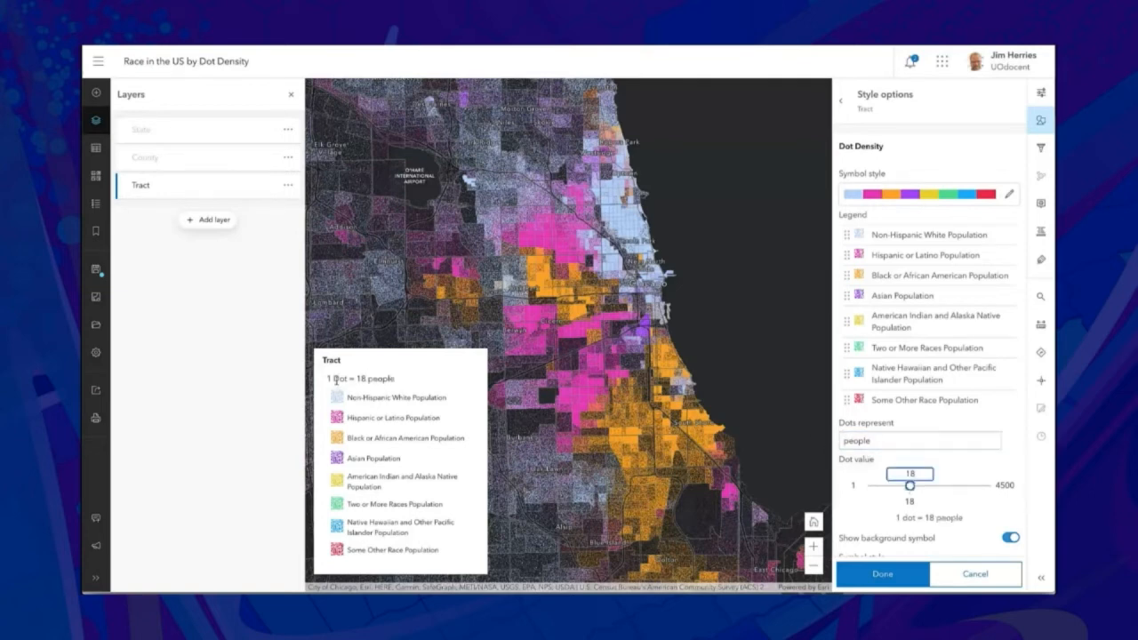
{"action": "triple_click", "coordinate": [336, 380]}
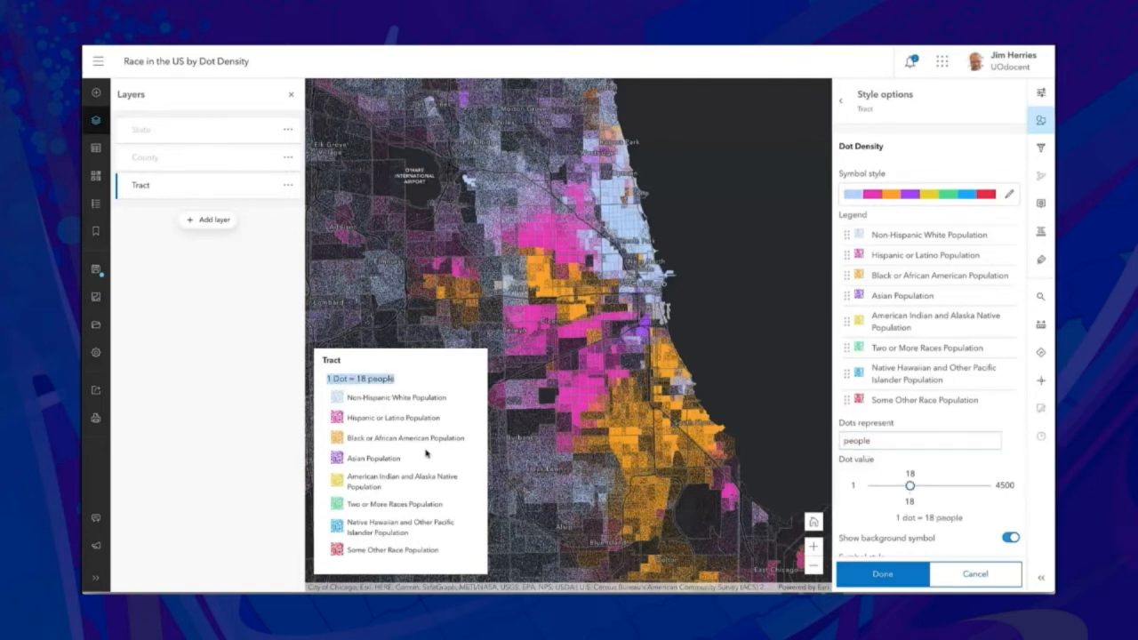
- Try Tract dot values of 862, 33 and 28, and settle on 20 people per dot
{"action": "left_click", "coordinate": [910, 485]}
{"action": "left_click_drag", "start_coordinate": [909, 485], "coordinate": [967, 487]}
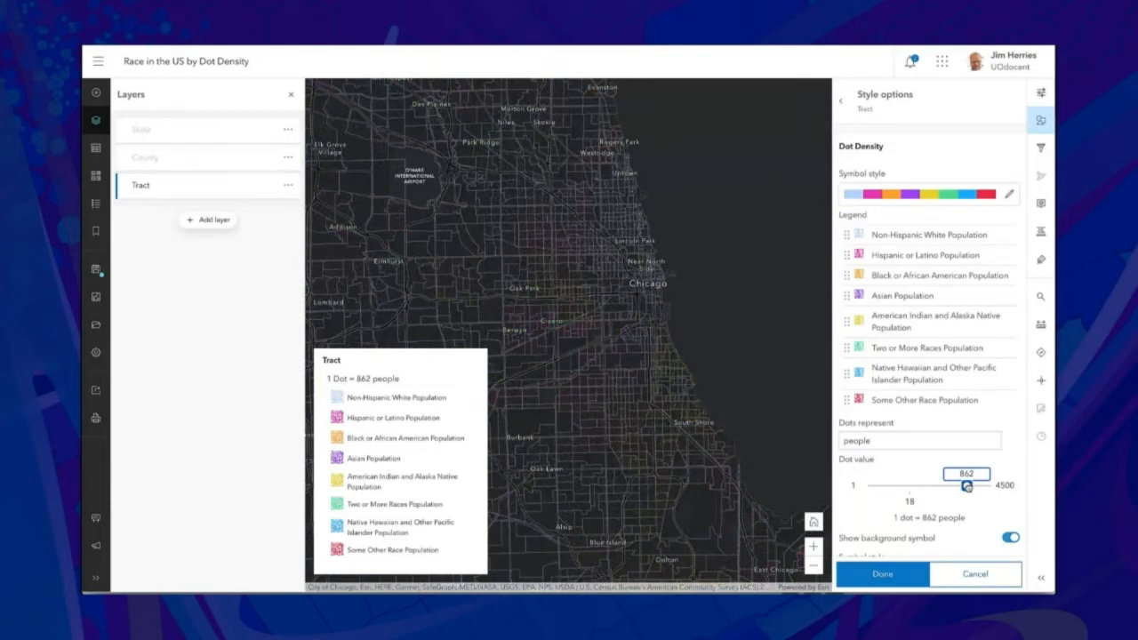
{"action": "left_click_drag", "start_coordinate": [967, 487], "coordinate": [918, 487]}
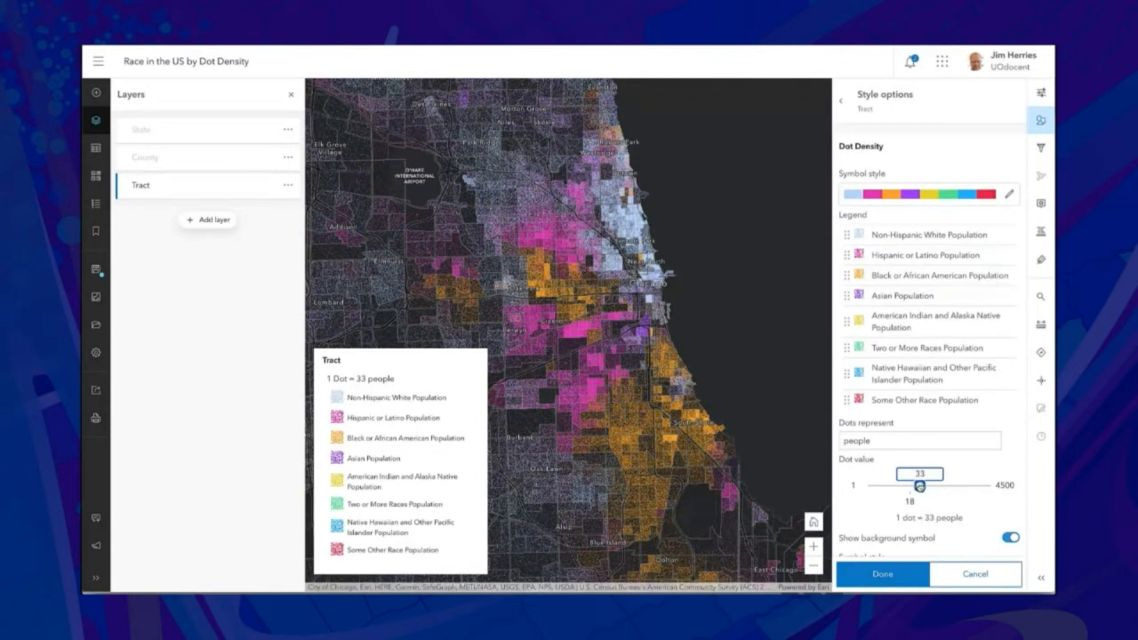
{"action": "mouse_move", "coordinate": [919, 487]}
{"action": "left_mouse_down"}
{"action": "mouse_move", "coordinate": [883, 486]}
{"action": "mouse_move", "coordinate": [917, 487]}
{"action": "left_mouse_up"}
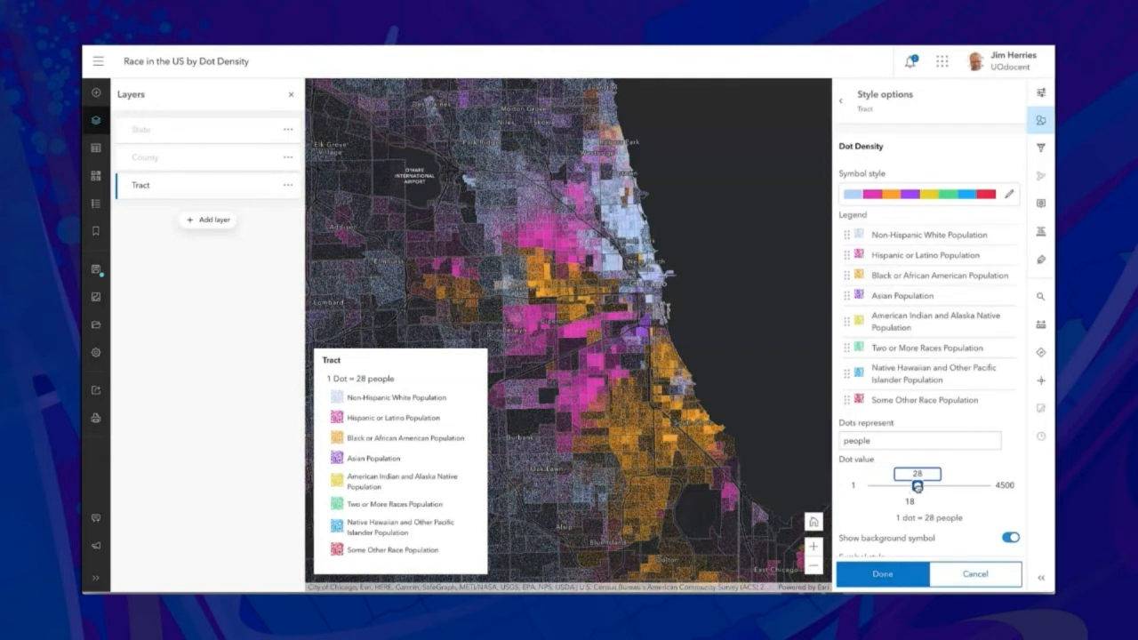
{"action": "left_click_drag", "start_coordinate": [917, 487], "coordinate": [919, 487]}
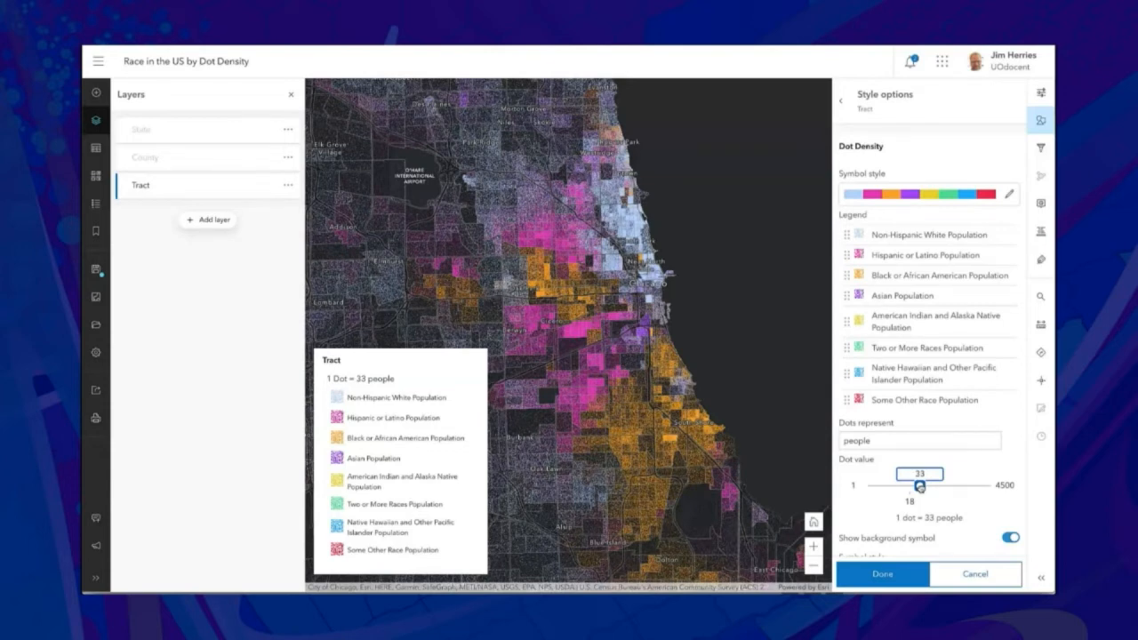
{"action": "left_click_drag", "start_coordinate": [919, 486], "coordinate": [912, 486]}
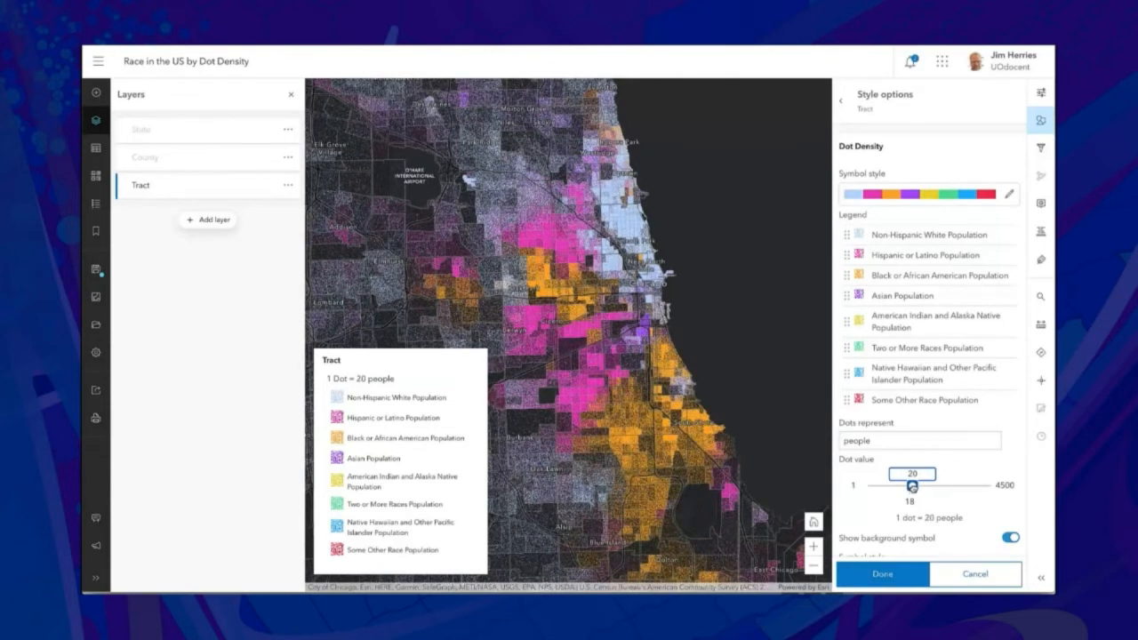
- Compare the dot density rendering and its dot value around Chicago at several map scales
{"action": "left_click", "coordinate": [812, 569]}
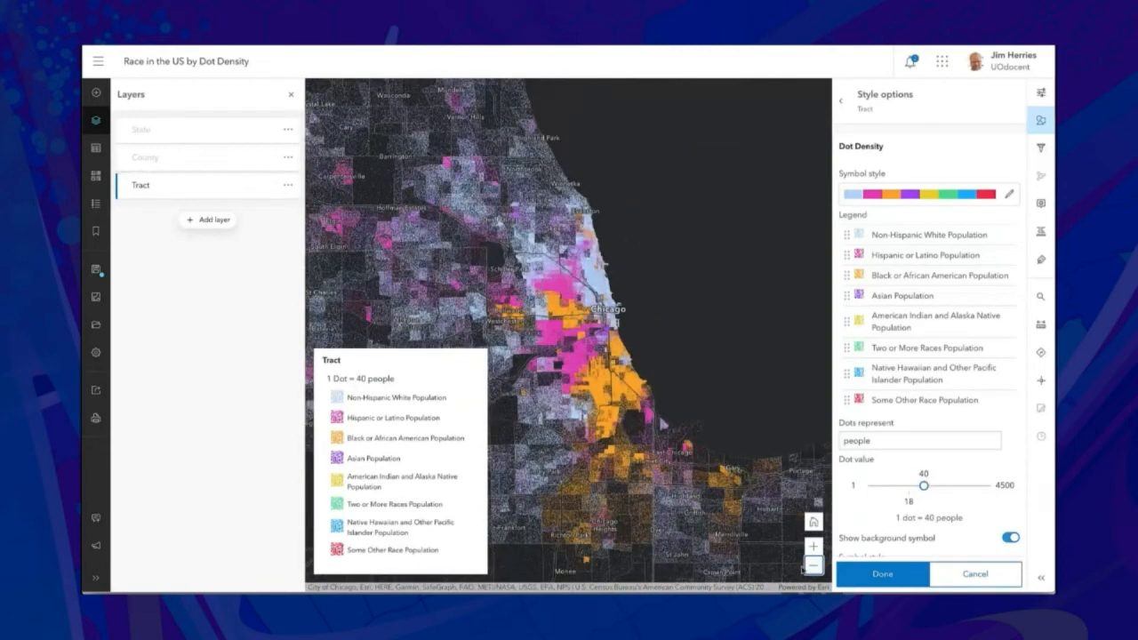
{"action": "left_click", "coordinate": [814, 566]}
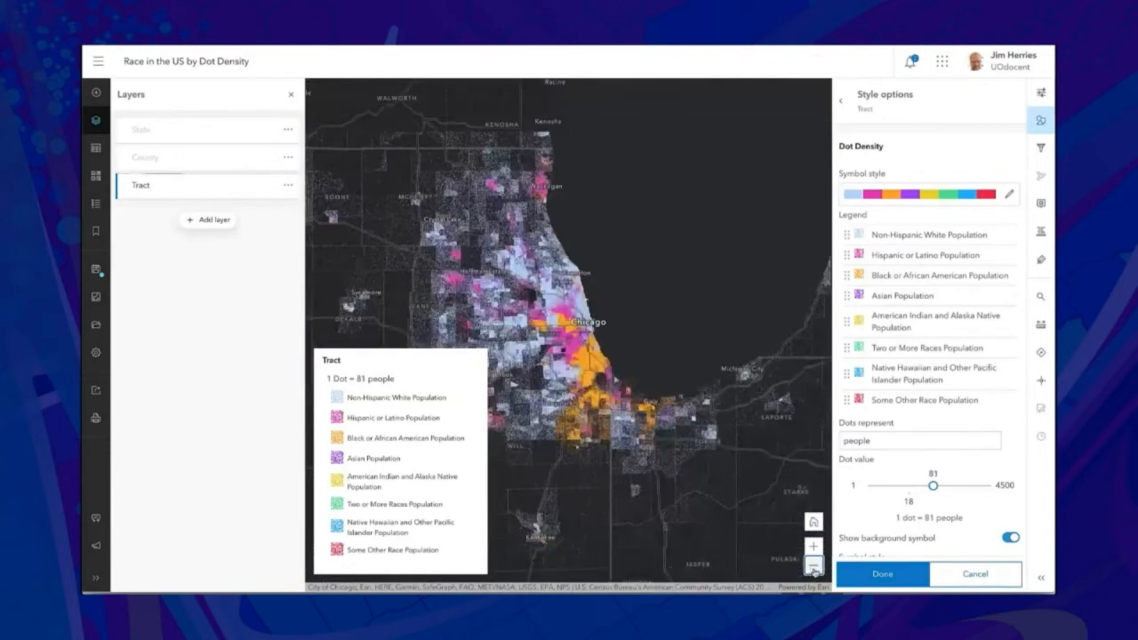
{"action": "left_click", "coordinate": [813, 566]}
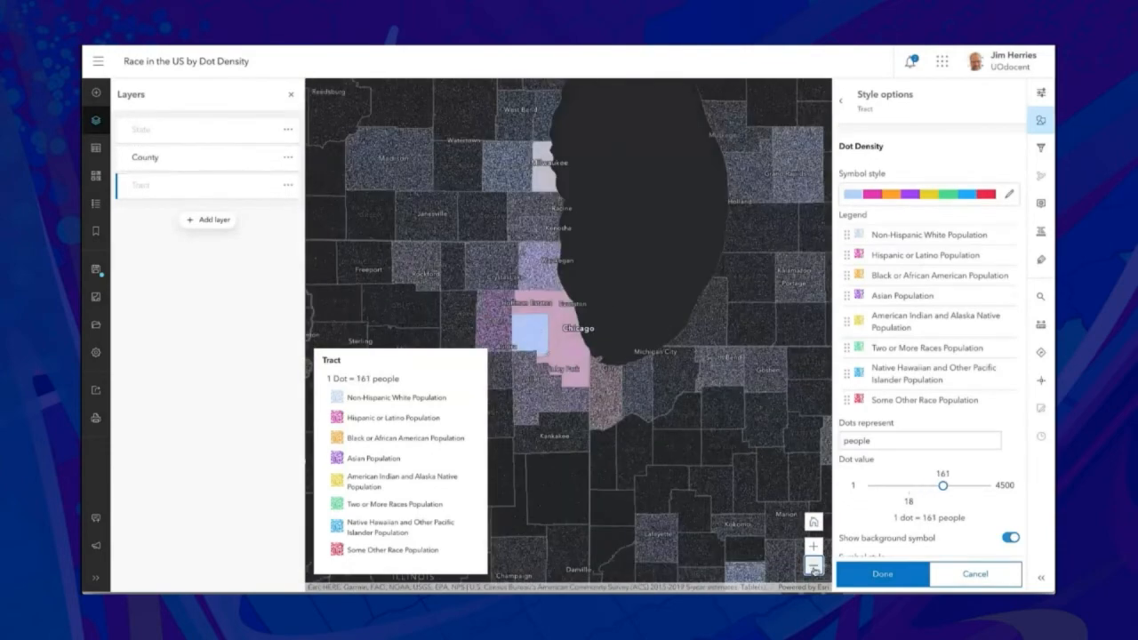
{"action": "left_click", "coordinate": [814, 545]}
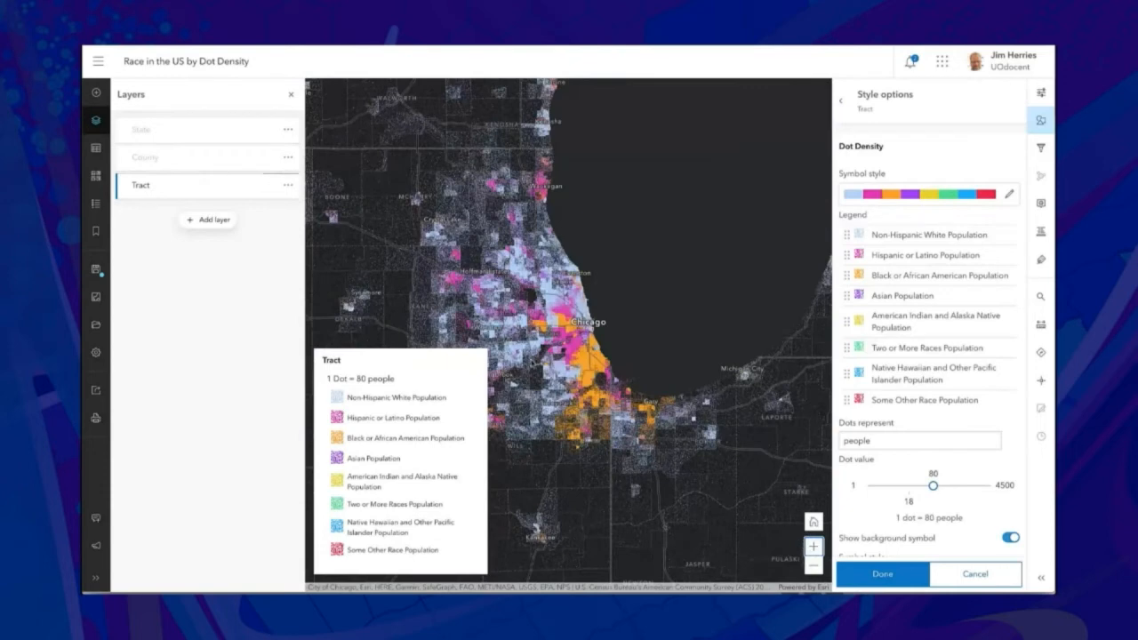
{"action": "left_click", "coordinate": [814, 546]}
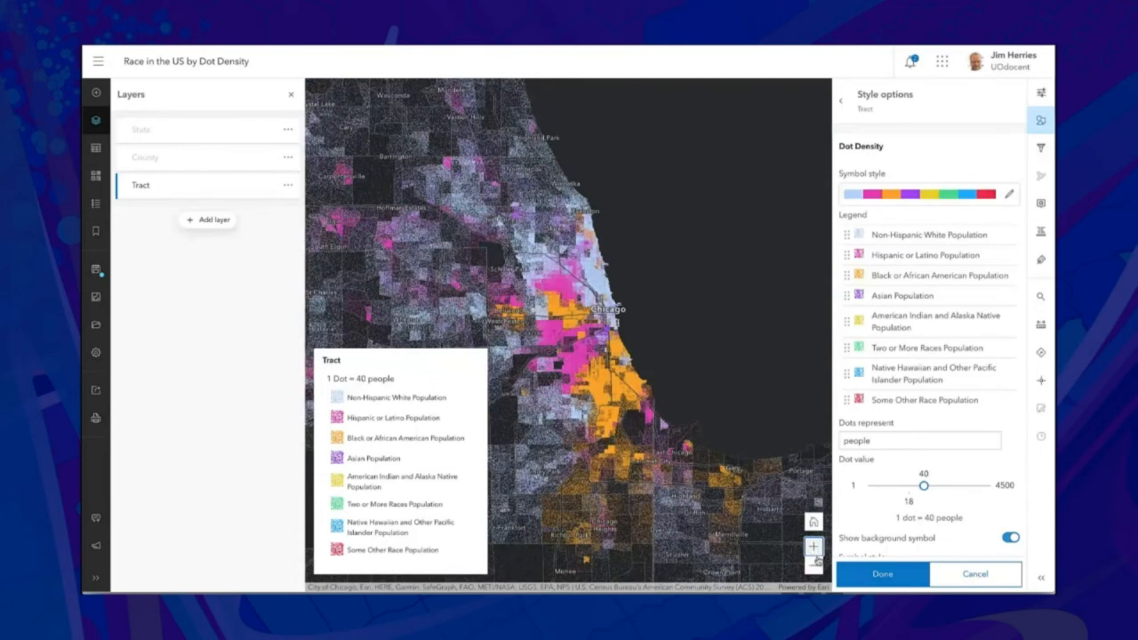
{"action": "left_click", "coordinate": [813, 547]}
- Switch the Tract layer to the Predominant category style and apply the color ramp starting with dark green, pink and yellow
{"action": "left_click", "coordinate": [840, 98]}
{"action": "left_click", "coordinate": [925, 320]}
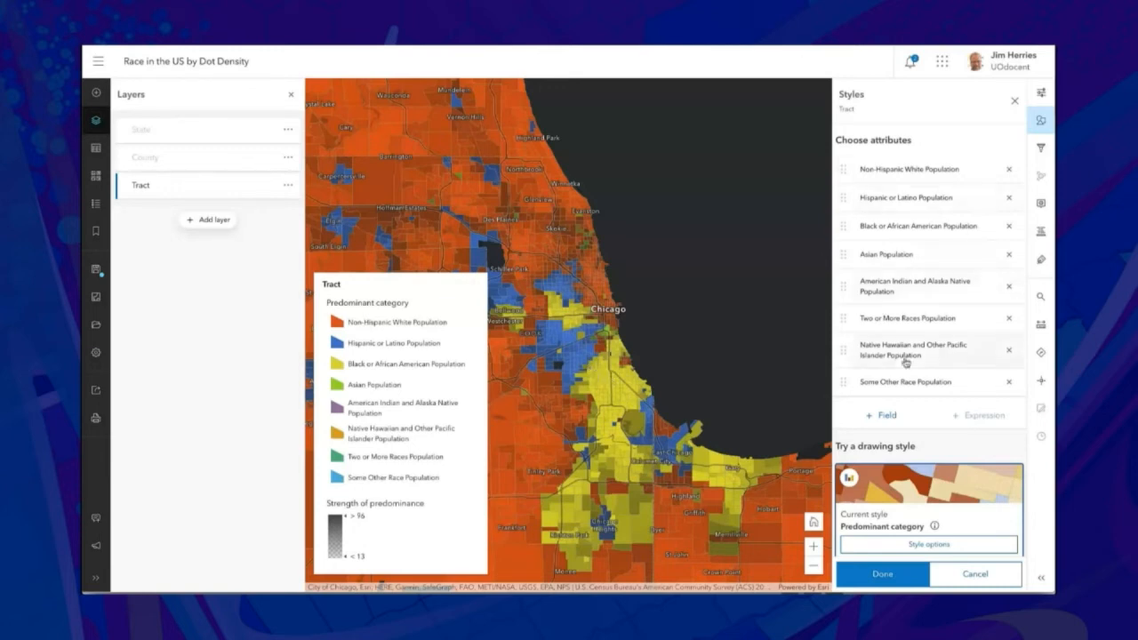
{"action": "left_click", "coordinate": [937, 488]}
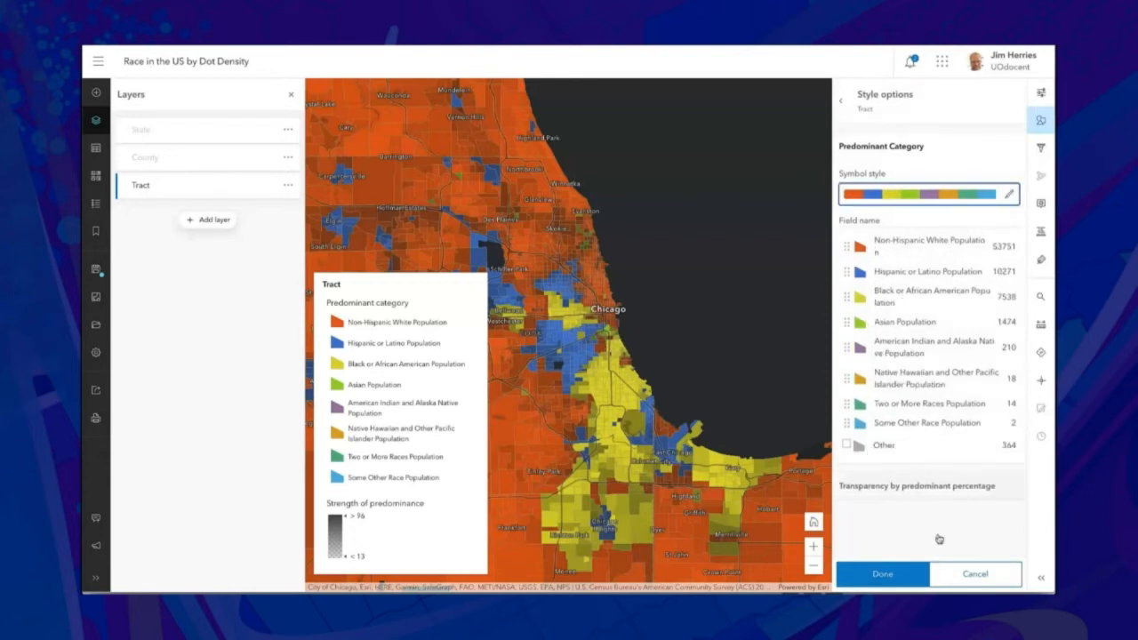
{"action": "left_click", "coordinate": [920, 197]}
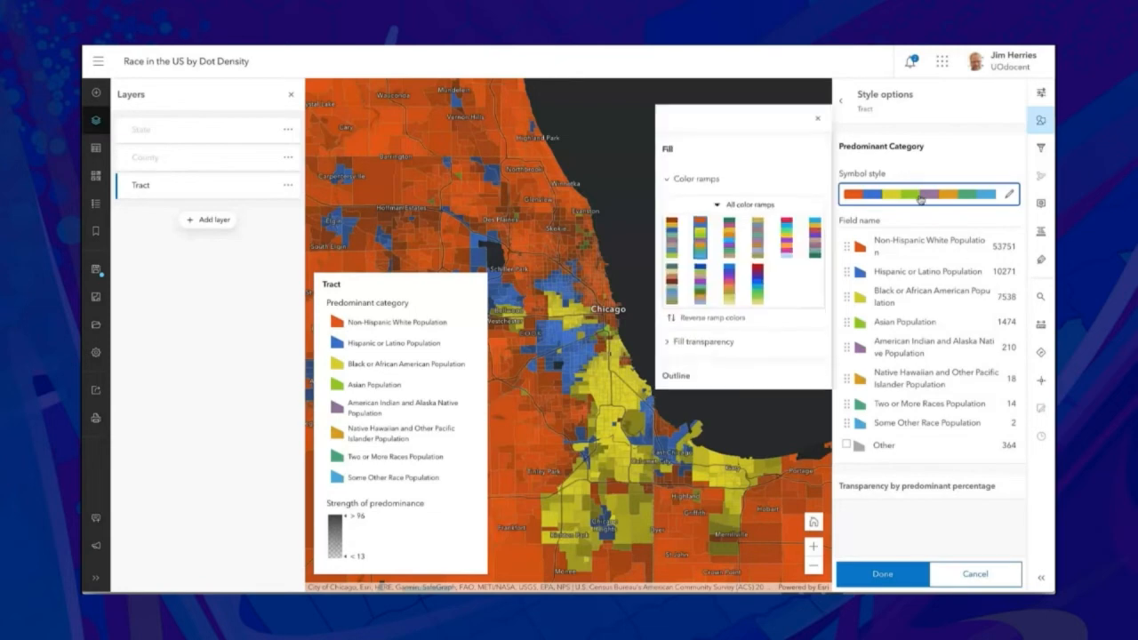
{"action": "left_click", "coordinate": [734, 250]}
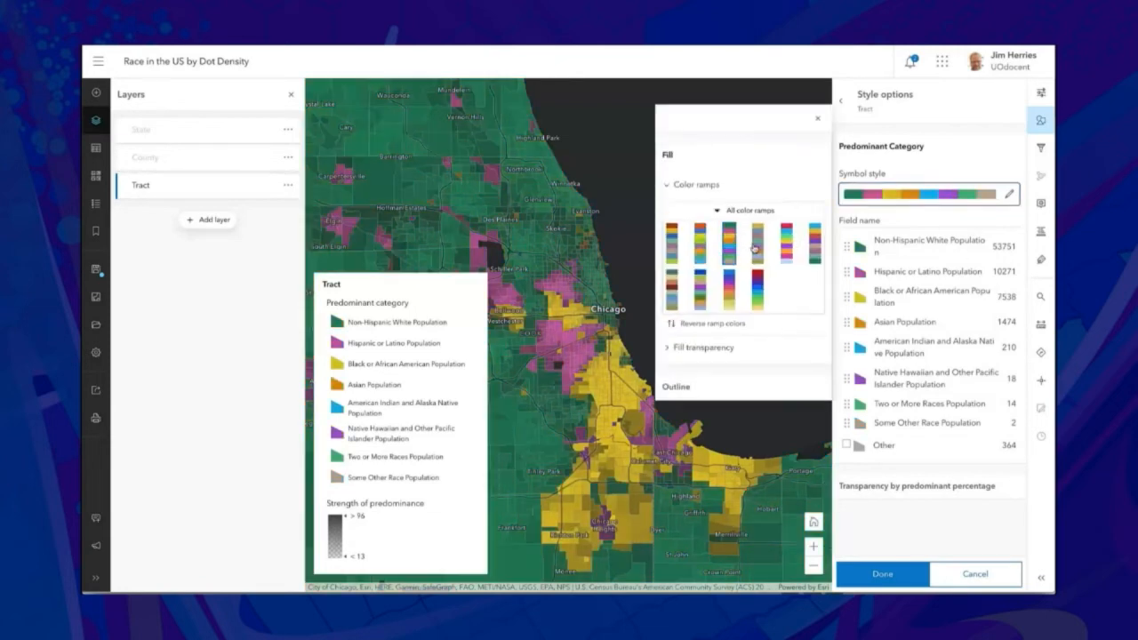
{"action": "left_click", "coordinate": [876, 574]}
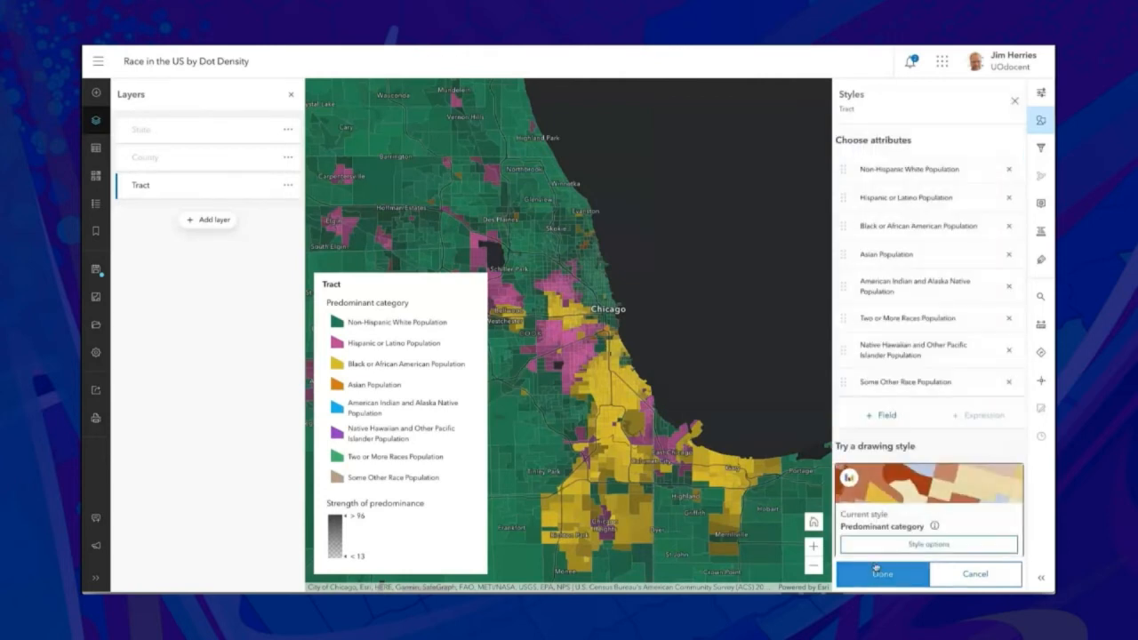
- Change the Tract layer's drawing style to Predominant category and Size and review its legend
{"action": "scroll", "coordinate": [934, 502], "scroll_direction": "down", "scroll_amount": 5}
{"action": "left_click", "coordinate": [934, 503]}
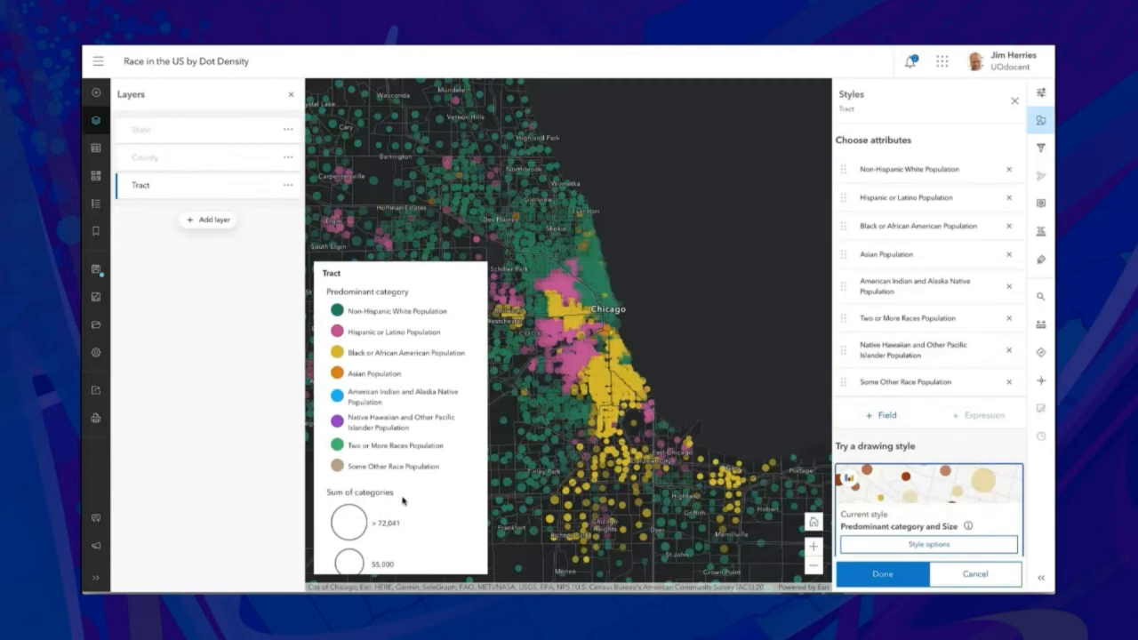
{"action": "scroll", "coordinate": [402, 498], "scroll_direction": "down", "scroll_amount": 3}
{"action": "scroll", "coordinate": [358, 391], "scroll_direction": "up", "scroll_amount": 3}
- Examine the sized predominance symbols from Chicago westward into rural Illinois, and accept the Tract layer's style
{"action": "left_click_drag", "start_coordinate": [552, 335], "coordinate": [755, 259]}
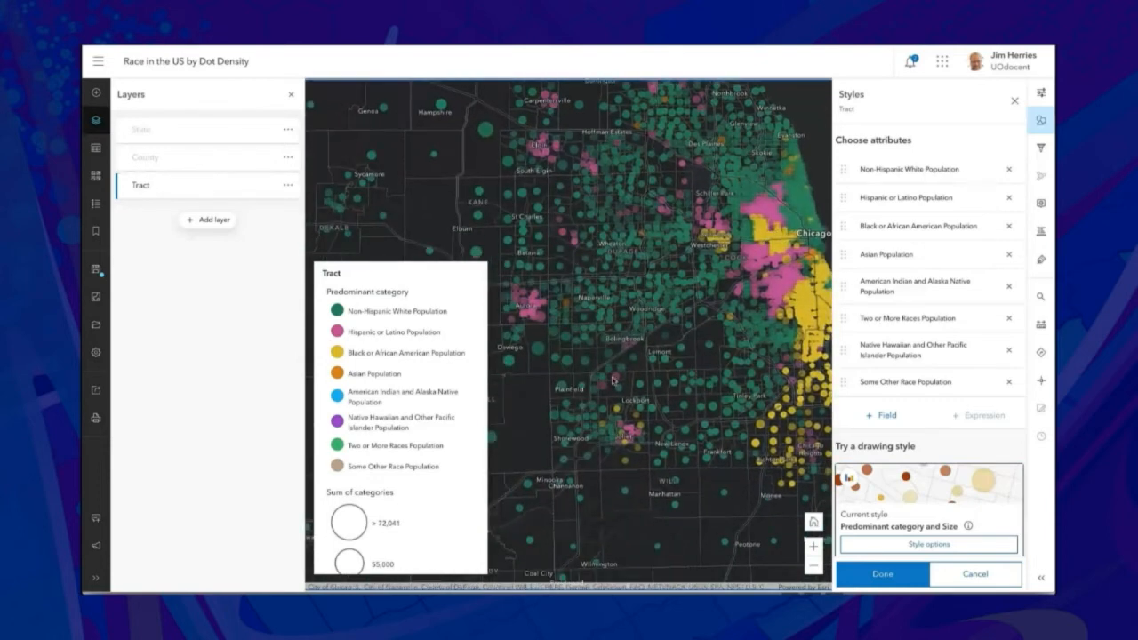
{"action": "left_click_drag", "start_coordinate": [614, 380], "coordinate": [752, 304]}
{"action": "mouse_move", "coordinate": [584, 365]}
{"action": "left_mouse_down"}
{"action": "mouse_move", "coordinate": [702, 260]}
{"action": "mouse_move", "coordinate": [505, 424]}
{"action": "mouse_move", "coordinate": [453, 444]}
{"action": "left_mouse_up"}
{"action": "left_click_drag", "start_coordinate": [732, 340], "coordinate": [612, 418]}
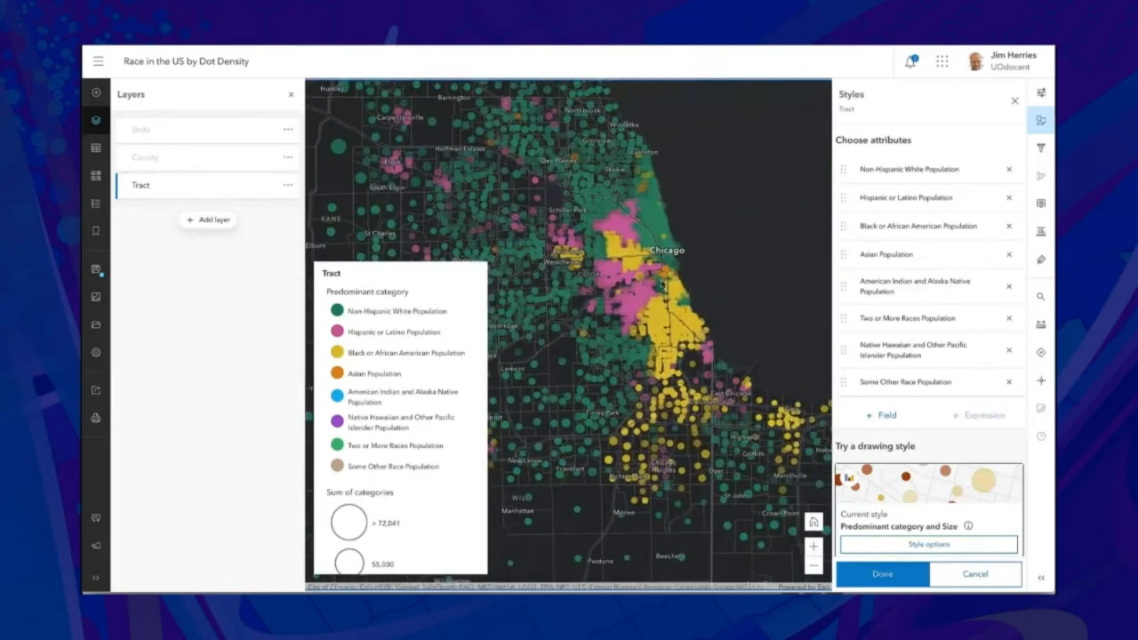
{"action": "left_click_drag", "start_coordinate": [632, 297], "coordinate": [836, 260]}
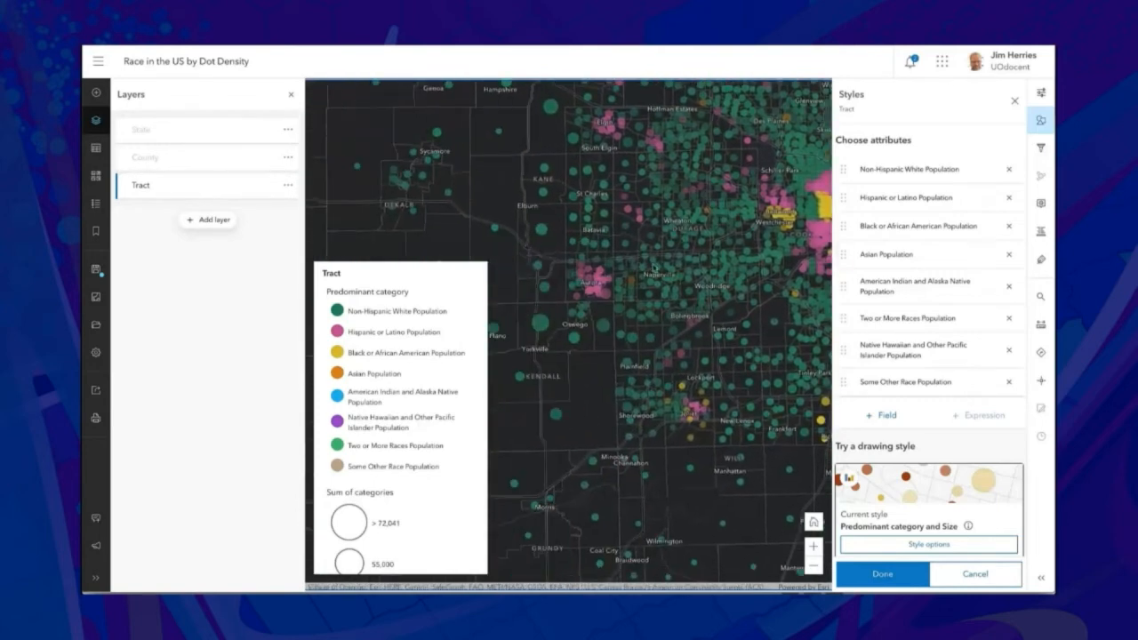
{"action": "left_click_drag", "start_coordinate": [624, 300], "coordinate": [832, 305]}
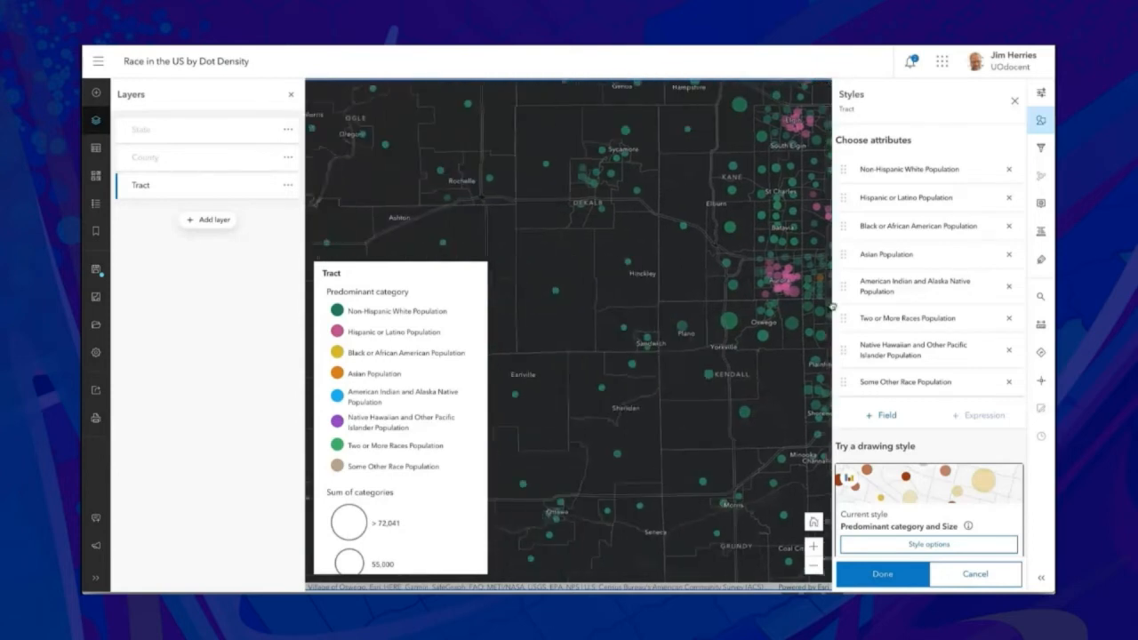
{"action": "mouse_move", "coordinate": [695, 227]}
{"action": "left_mouse_down"}
{"action": "mouse_move", "coordinate": [777, 287]}
{"action": "mouse_move", "coordinate": [811, 287]}
{"action": "left_mouse_up"}
{"action": "left_click_drag", "start_coordinate": [615, 326], "coordinate": [769, 333]}
{"action": "left_click_drag", "start_coordinate": [615, 377], "coordinate": [765, 330]}
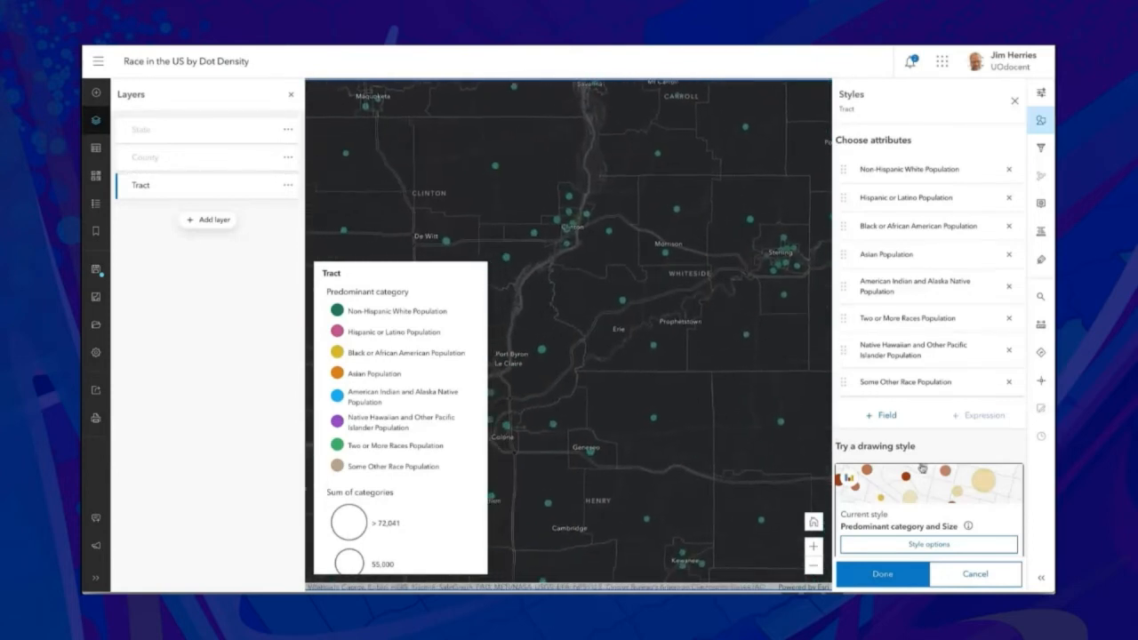
{"action": "left_click", "coordinate": [889, 569]}
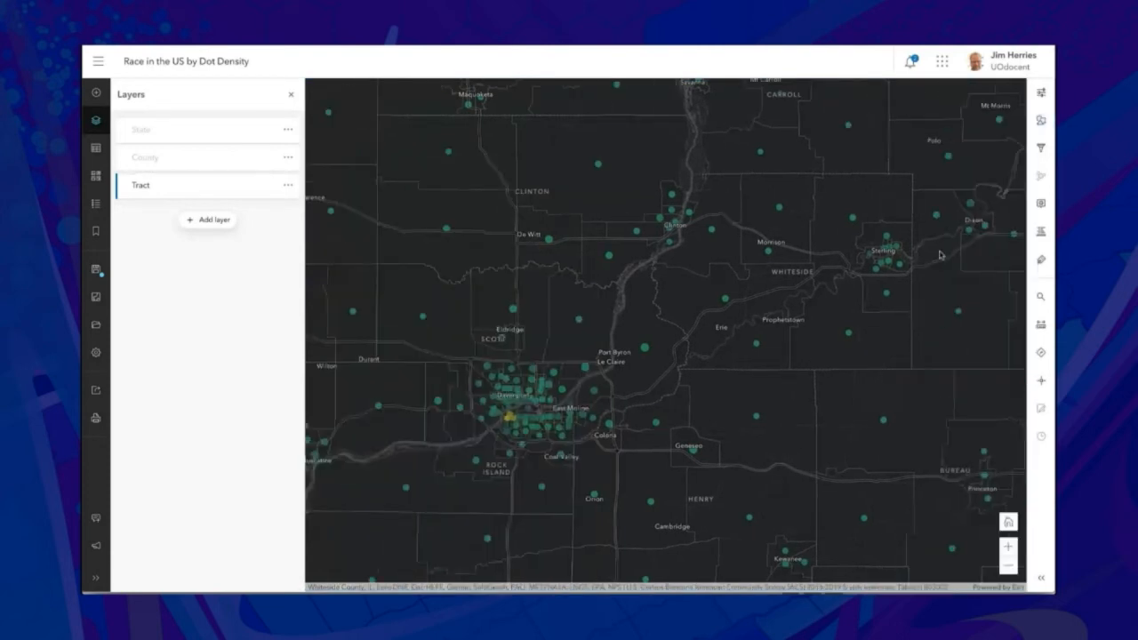